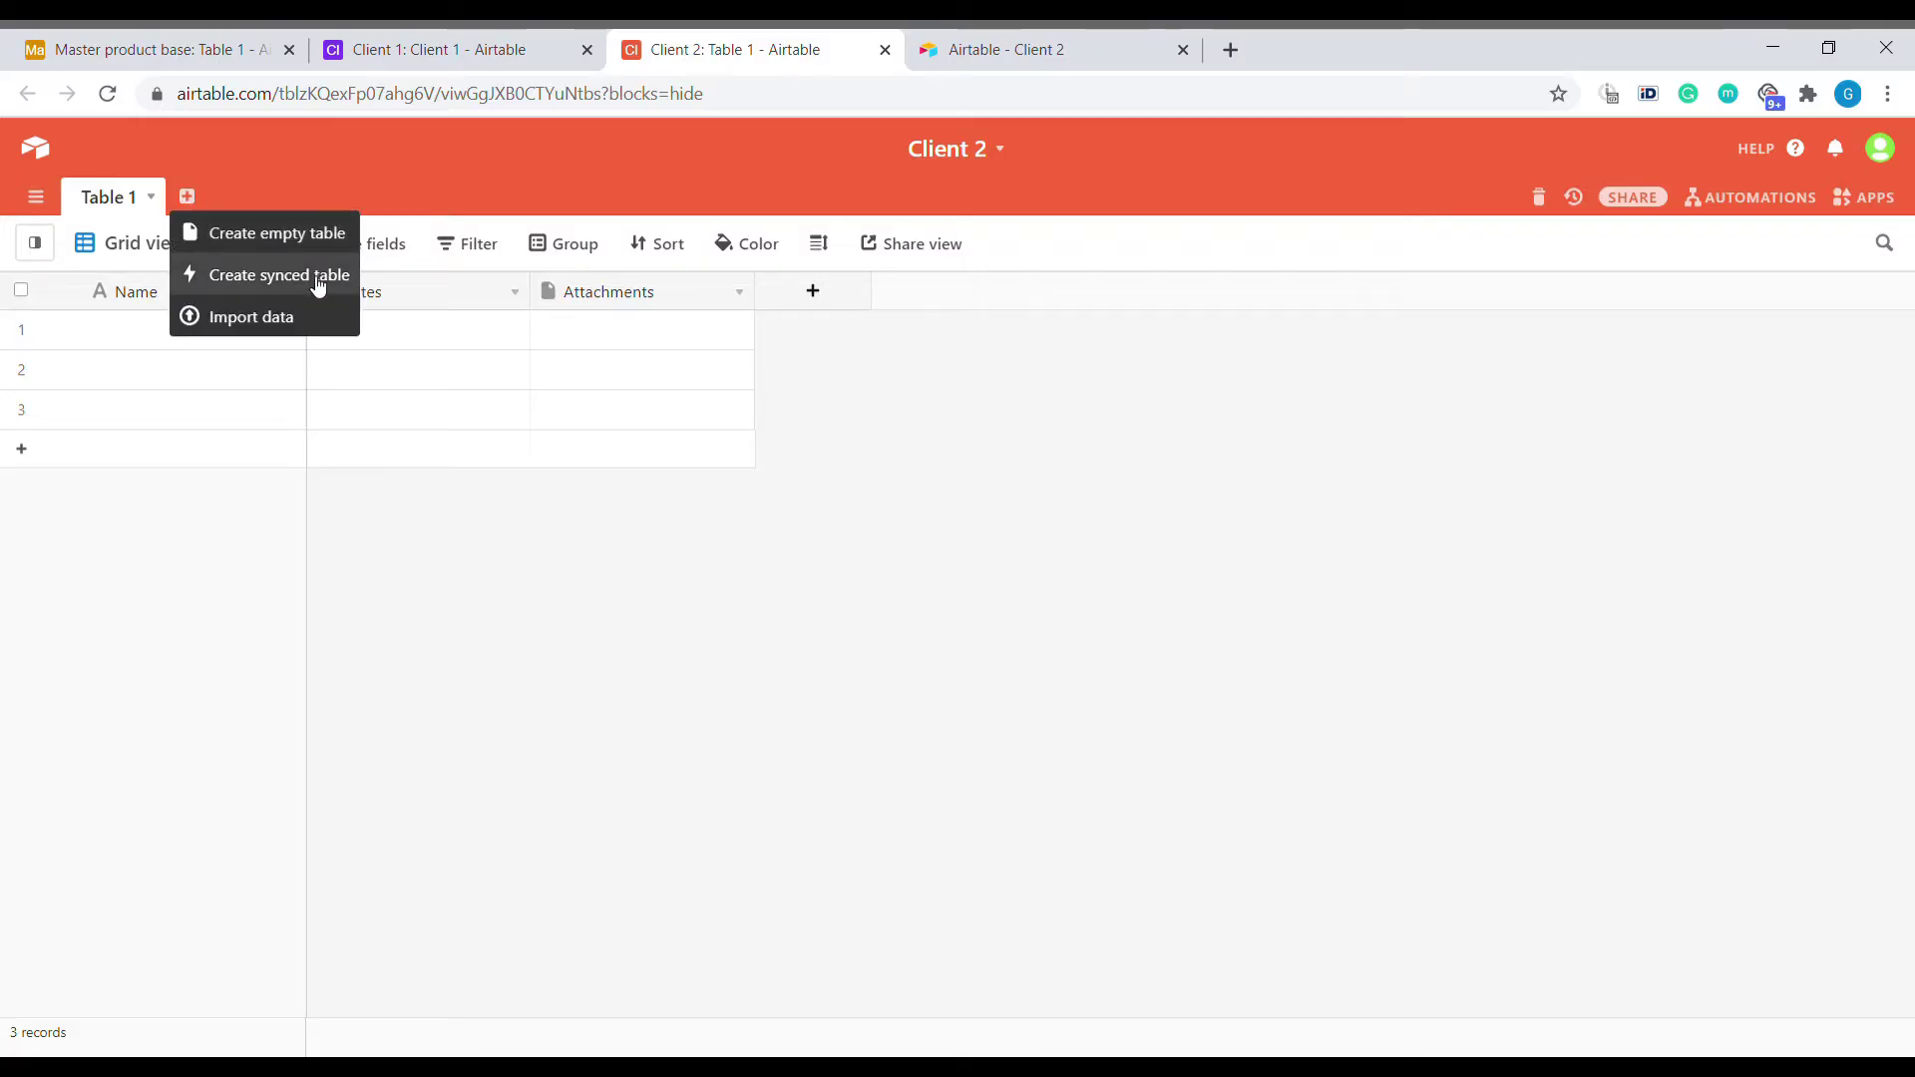
Create a synced table from the pasted Client 2 shared view link, listing Top hat, Panama hat and Delivery.
left_click(299, 280)
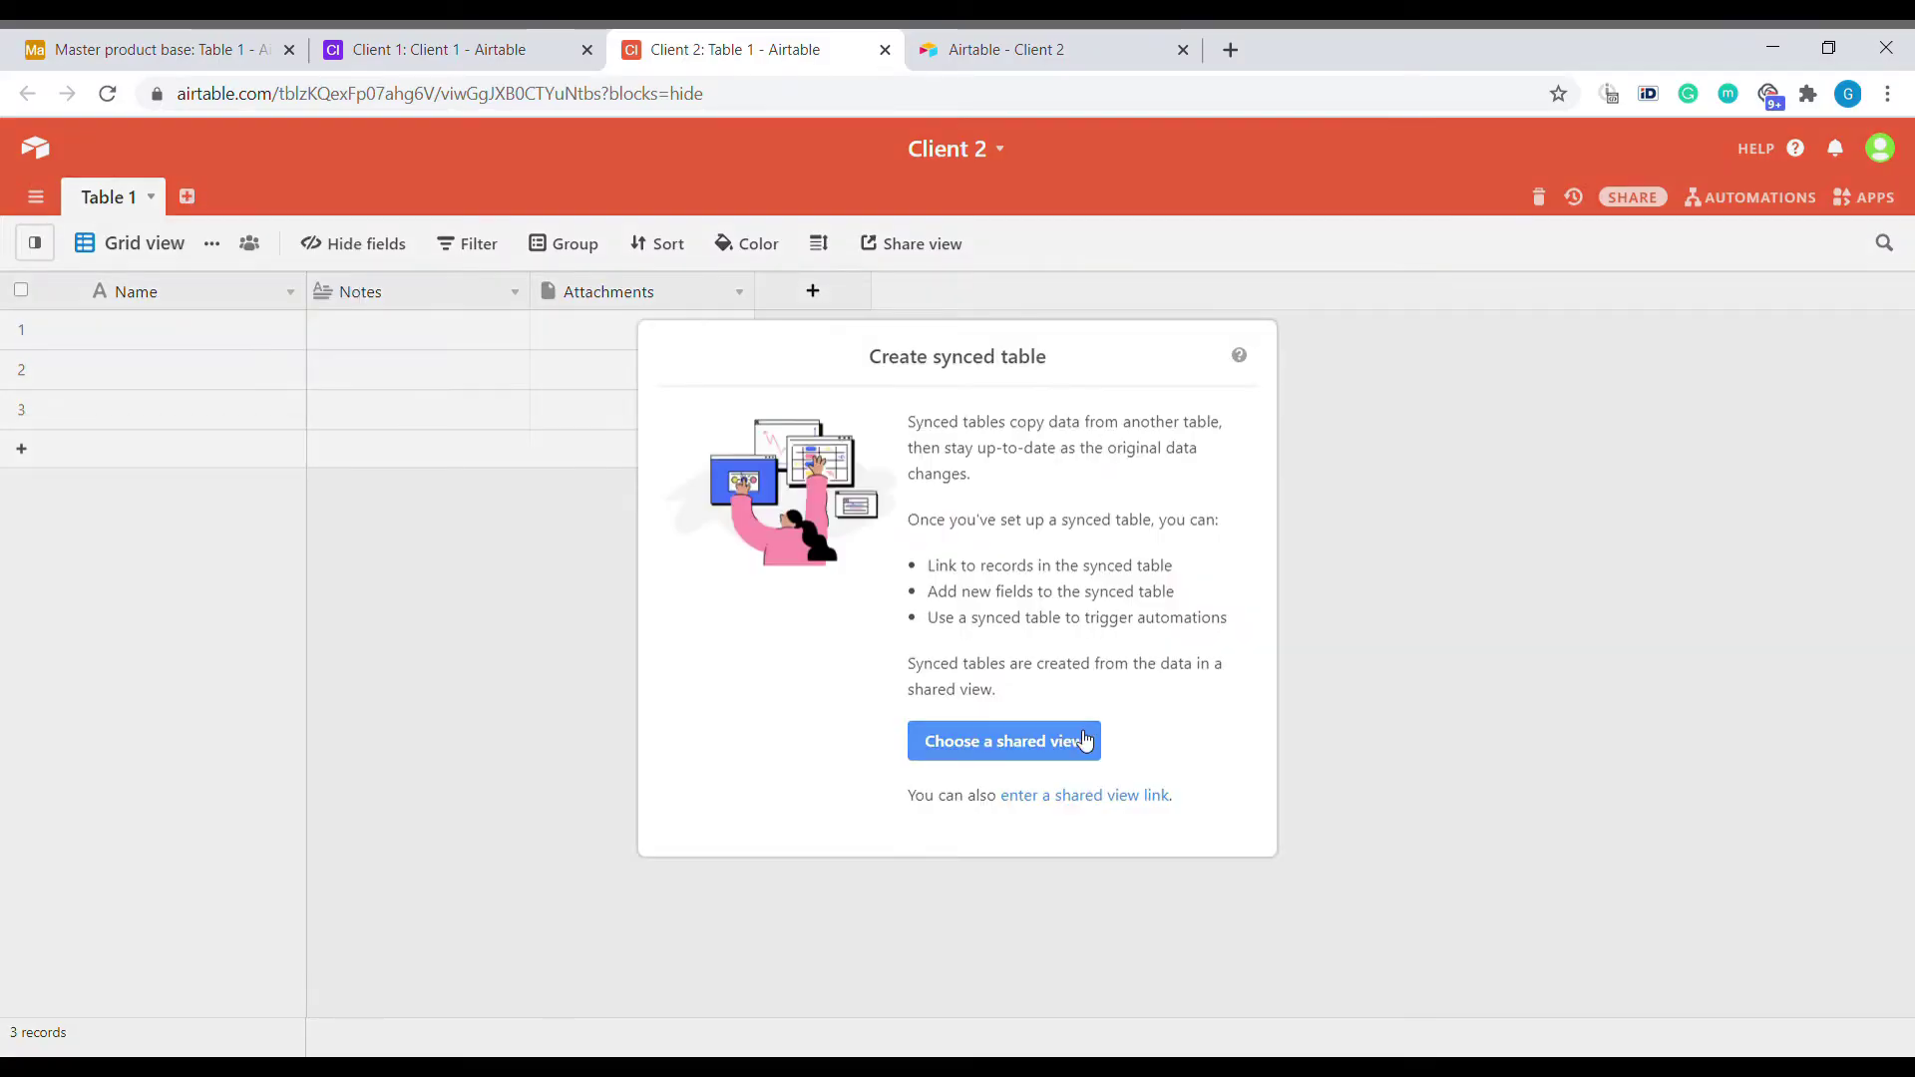
left_click(1085, 740)
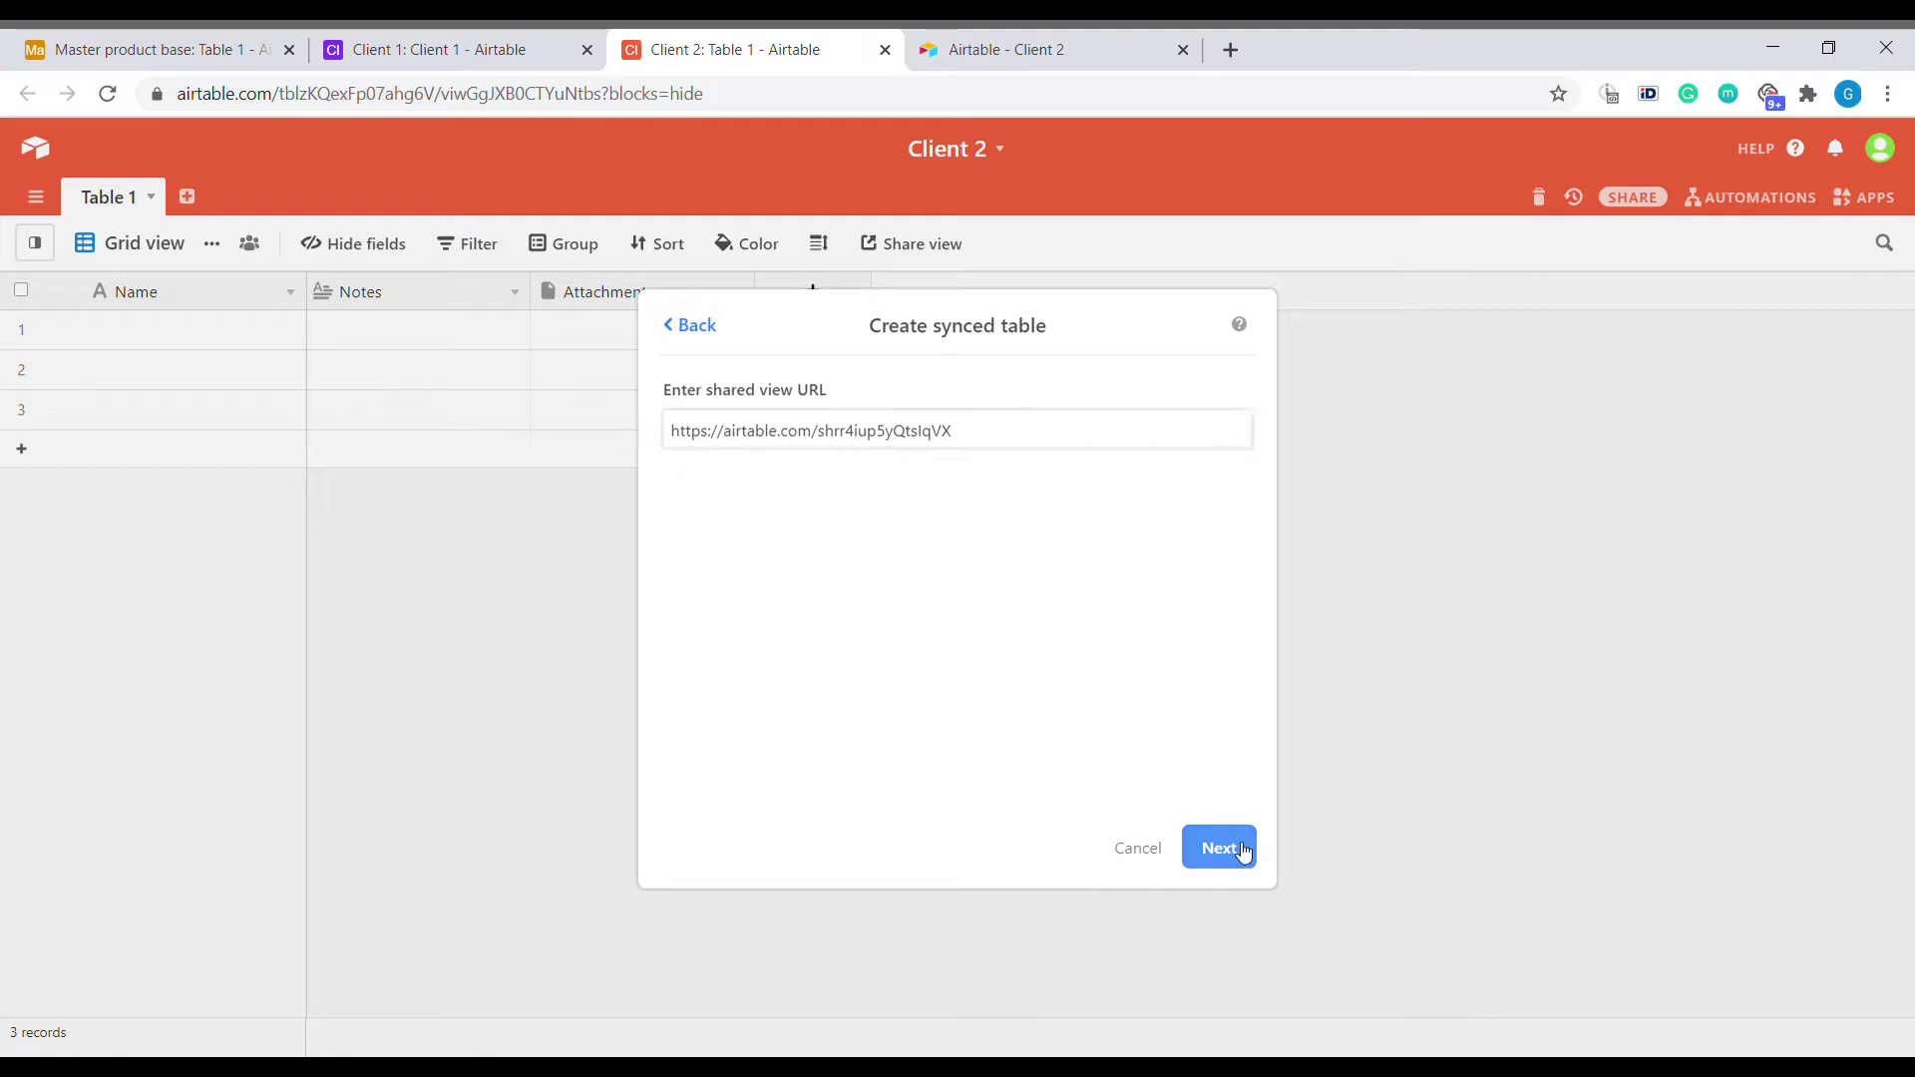
left_click(1219, 847)
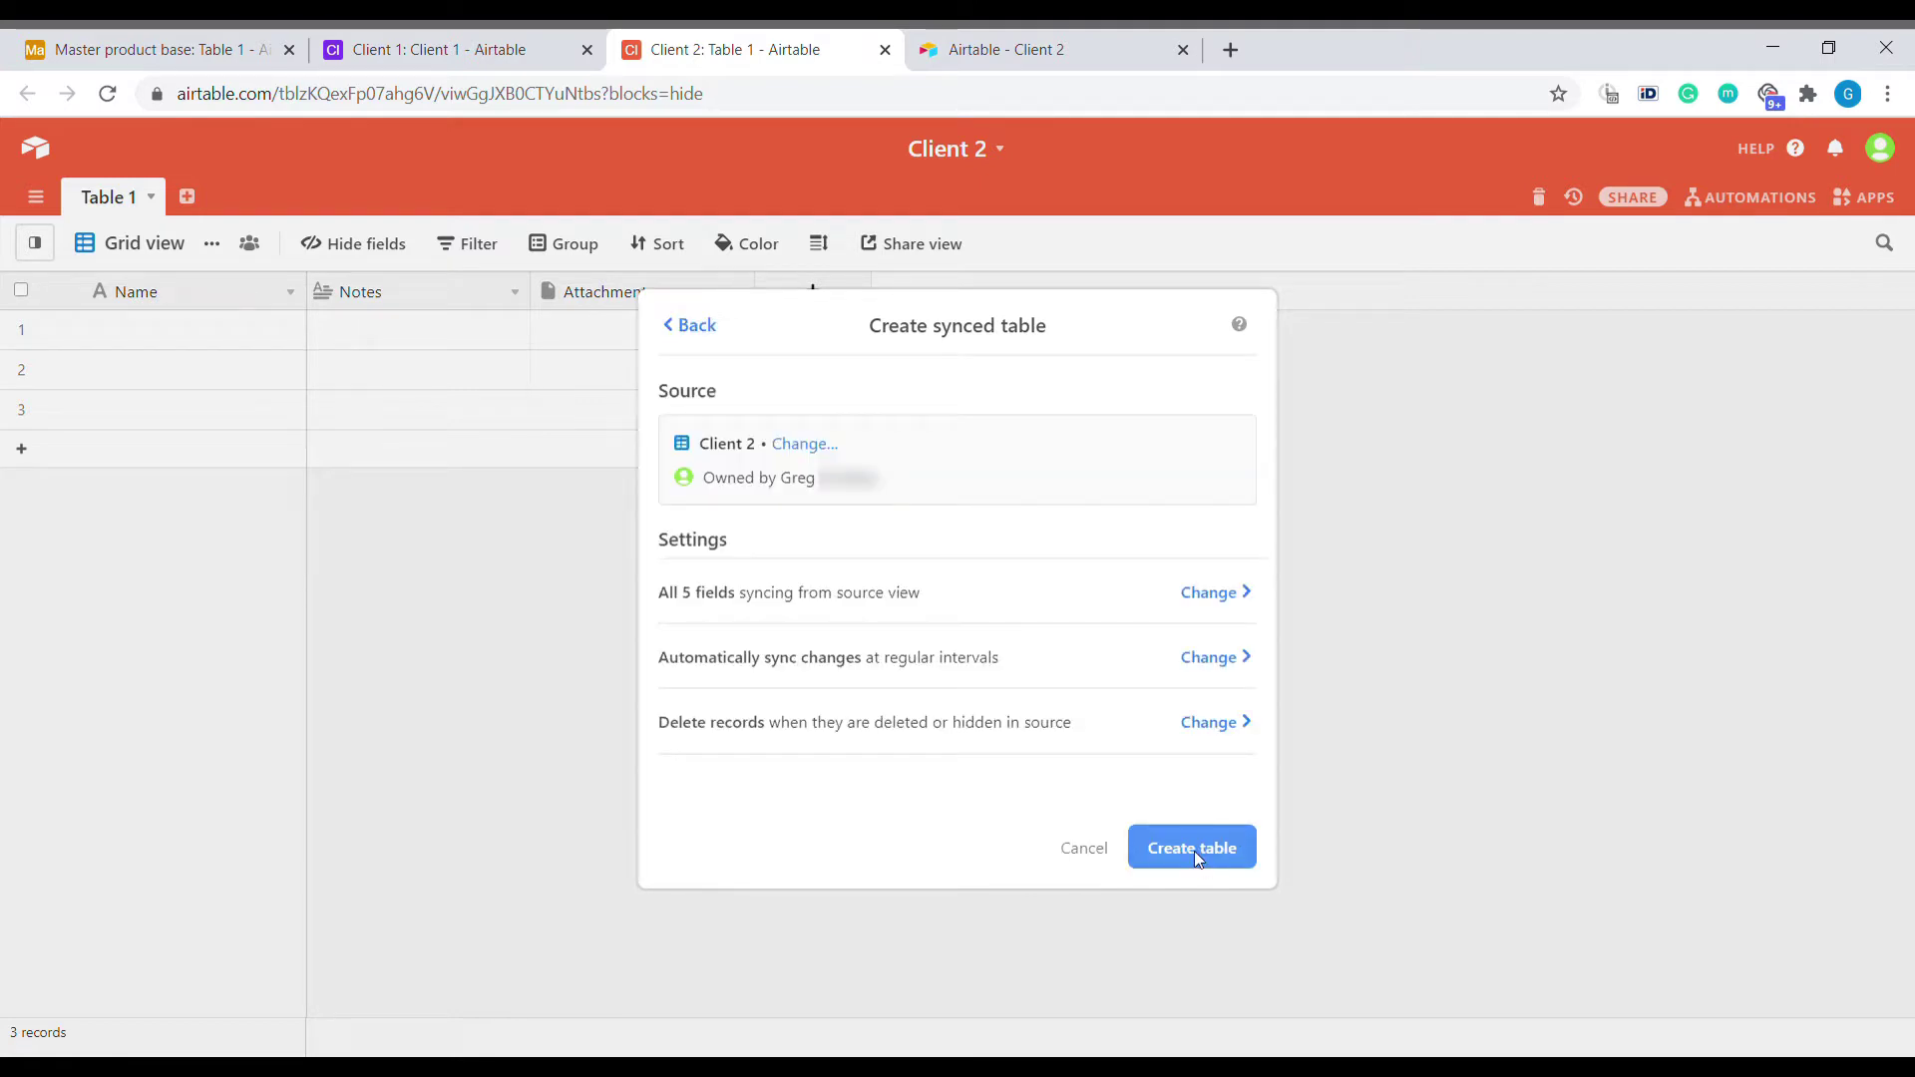
left_click(1194, 852)
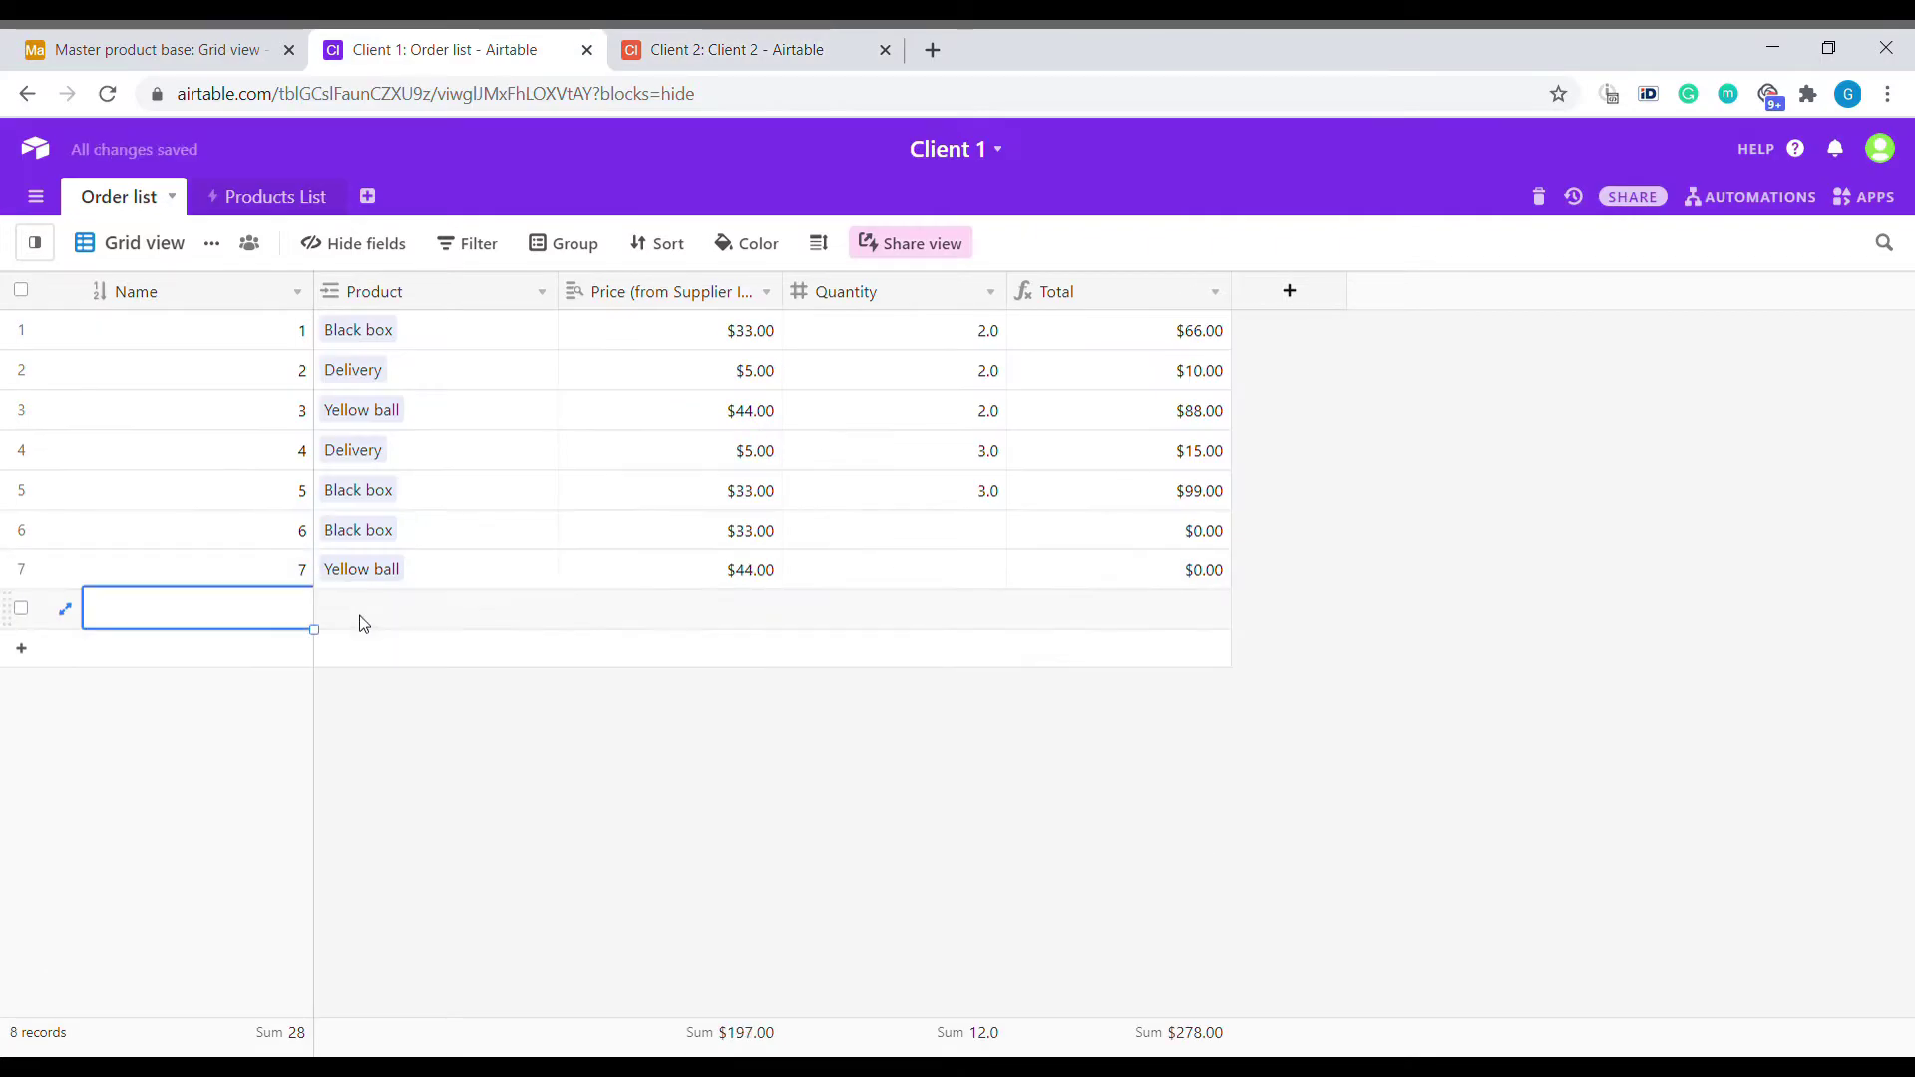
Add new Client 1 orders for Yellow ball, filling the product and quantities down.
left_click(364, 625)
left_click(413, 579)
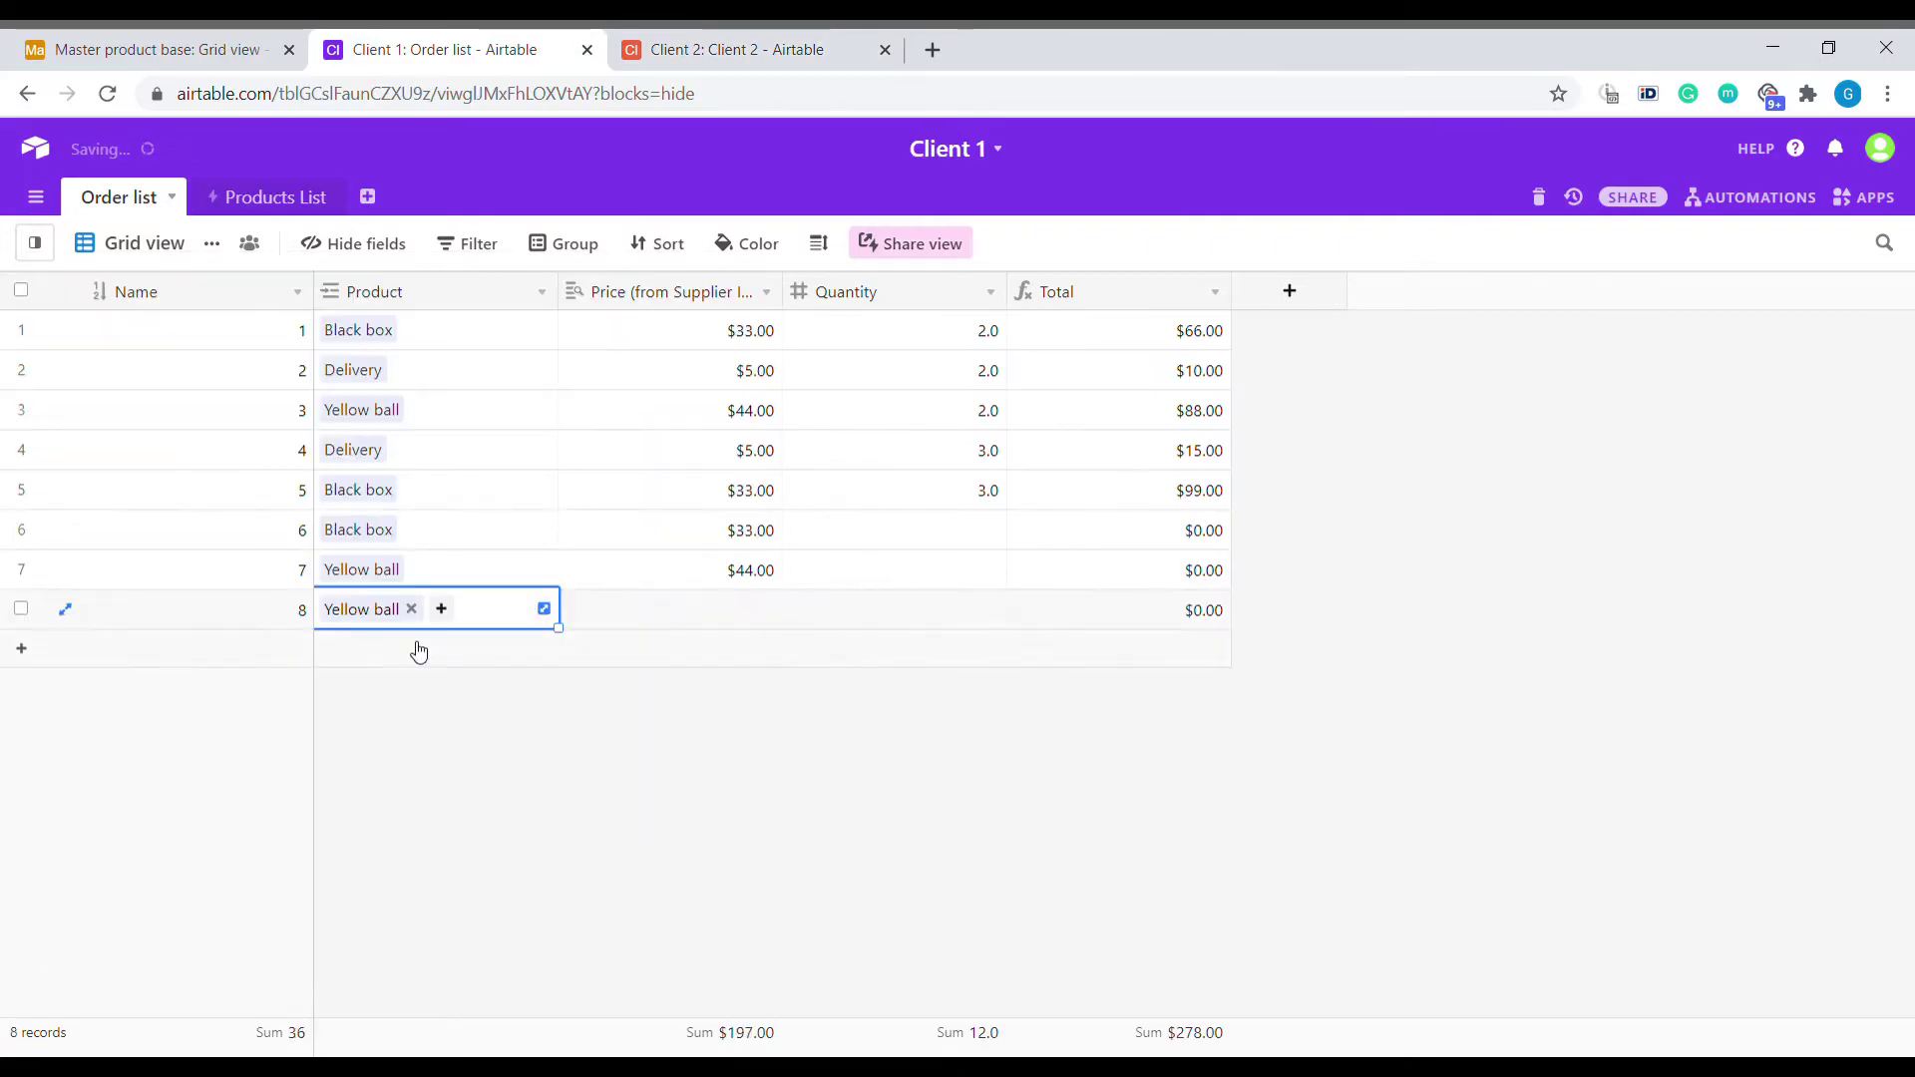
left_click(419, 649)
left_click(330, 612)
left_click(518, 576)
left_click_drag(557, 589, 480, 703)
left_click_drag(988, 410, 975, 512)
key("ctrl+c")
left_click(987, 690)
key("ctrl+v")
Sync the master's order table to pull the latest Client 1 orders.
left_click(159, 49)
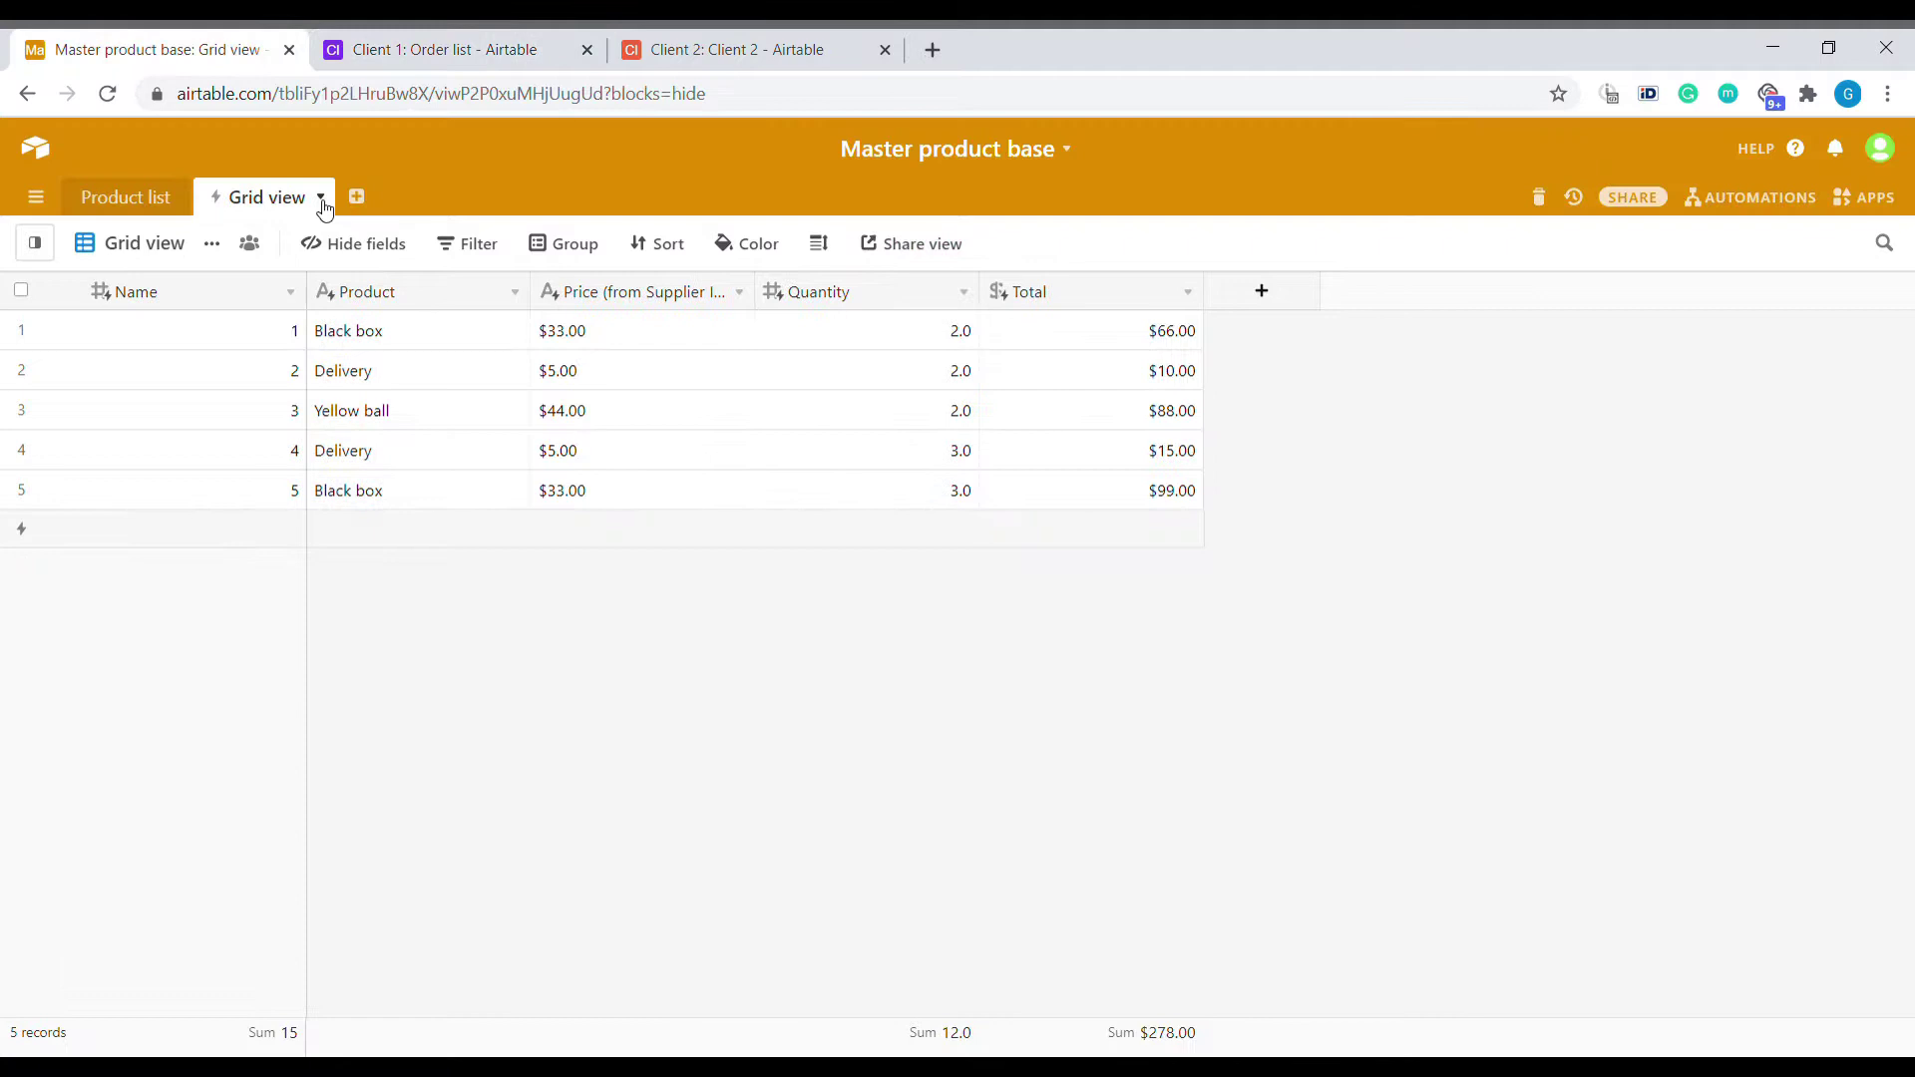
left_click(321, 196)
left_click(171, 405)
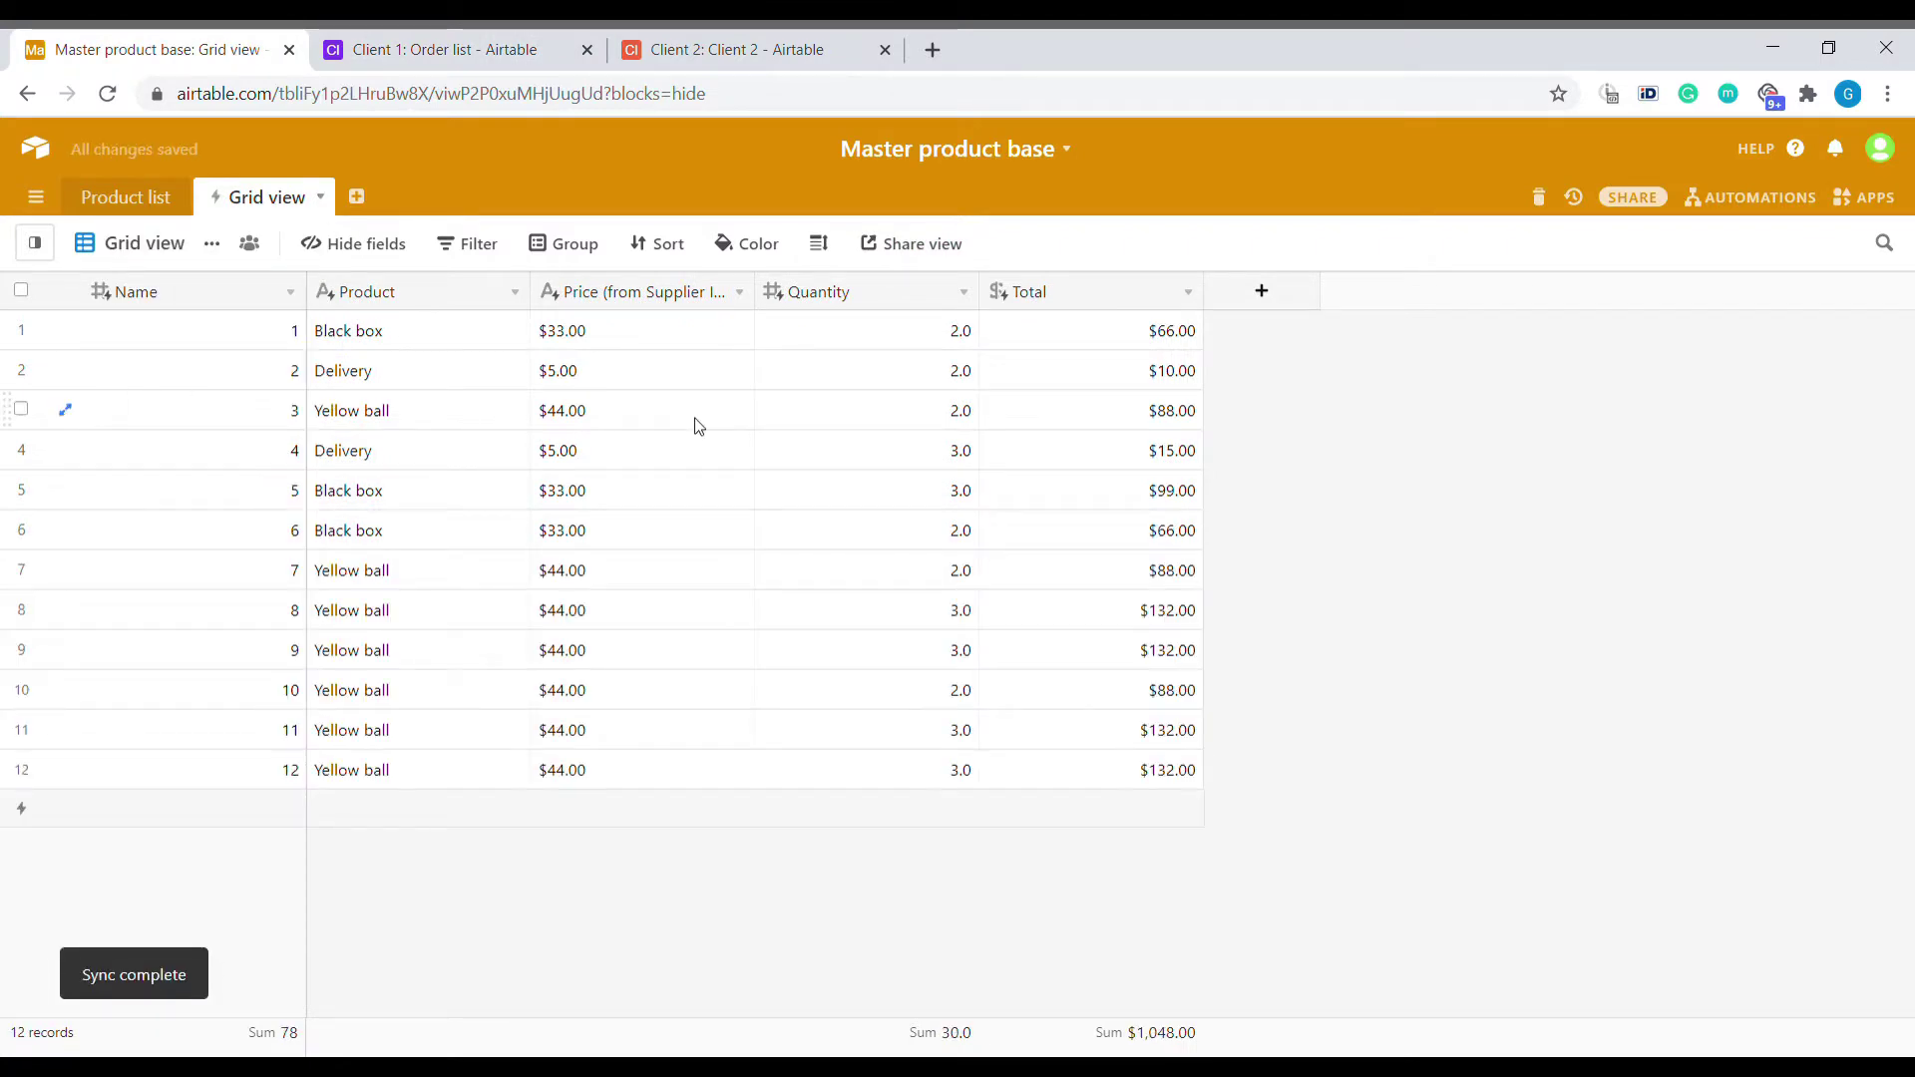
Set Black box's price to 150,000 in the master product list.
left_click(140, 205)
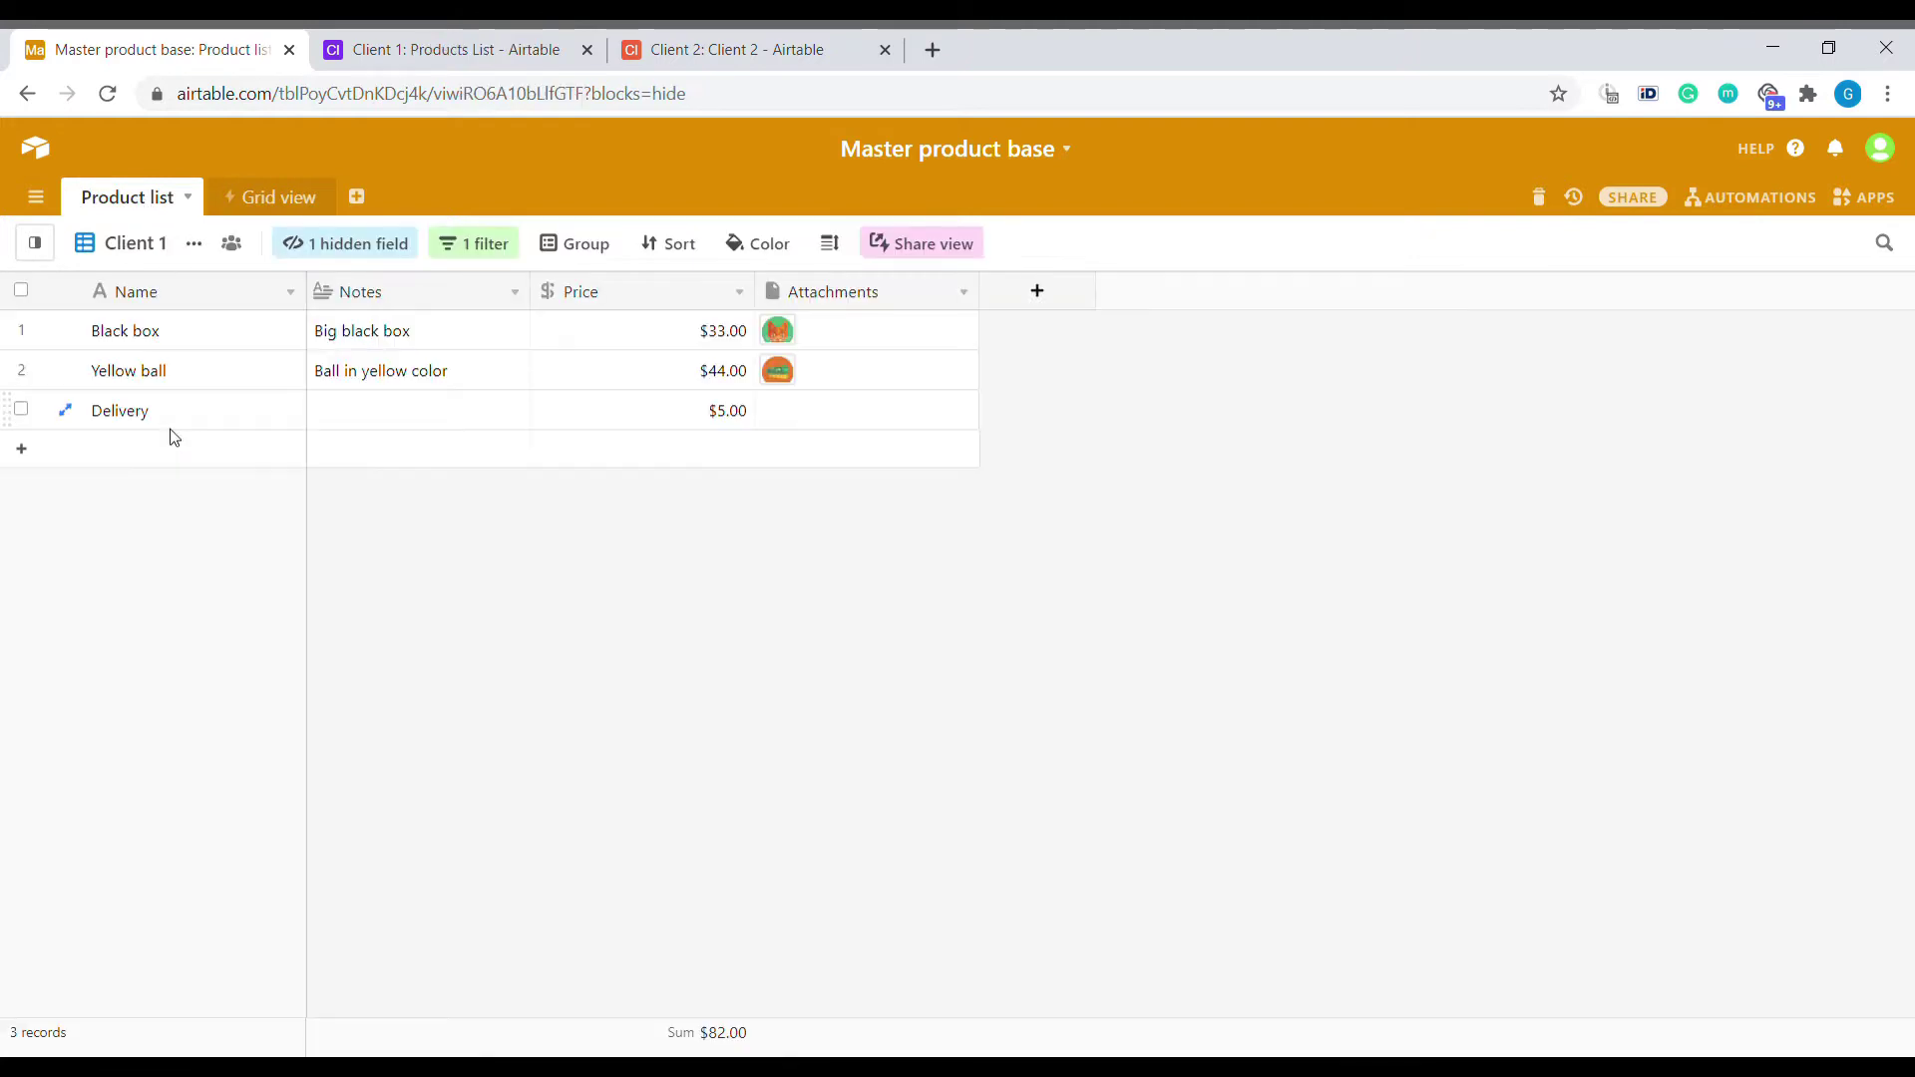
left_click(688, 331)
type("150,000")
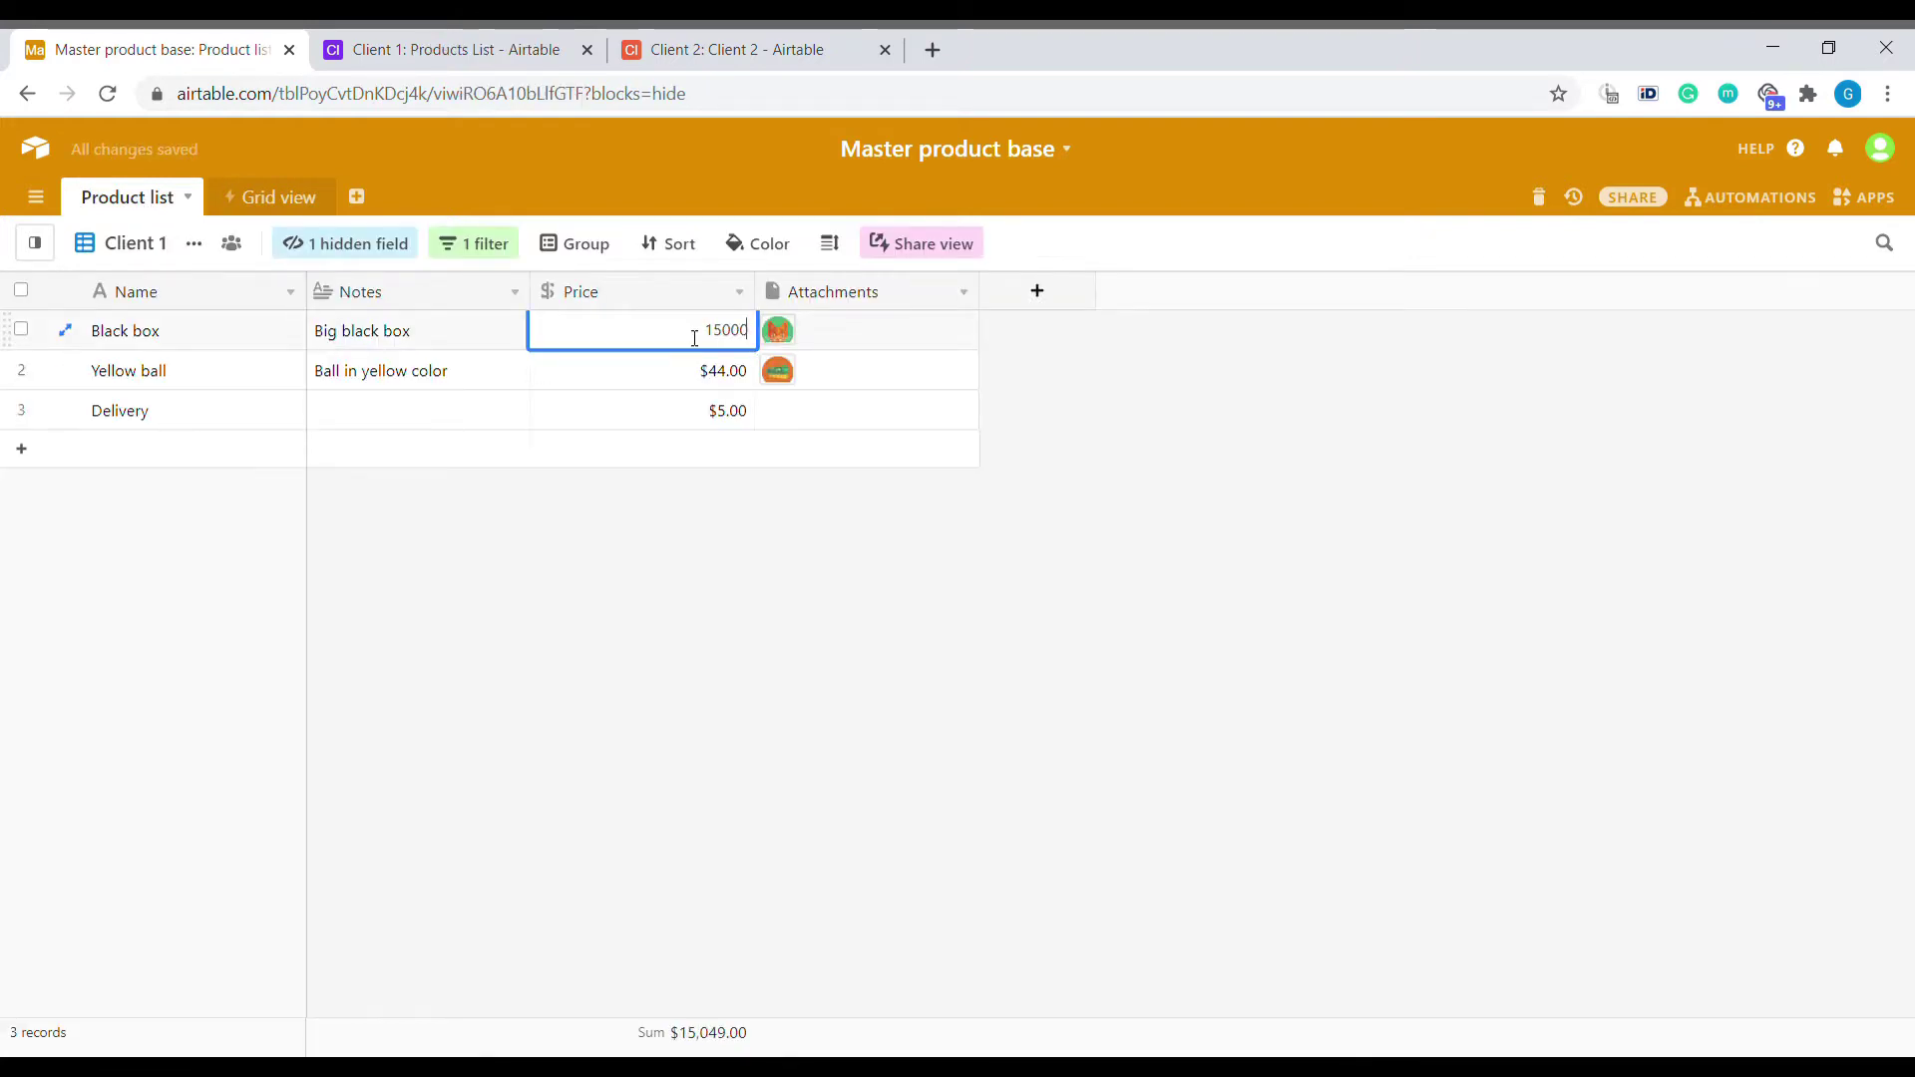
key("Return")
In the Client 1 base, sync the Products List table now.
left_click(476, 67)
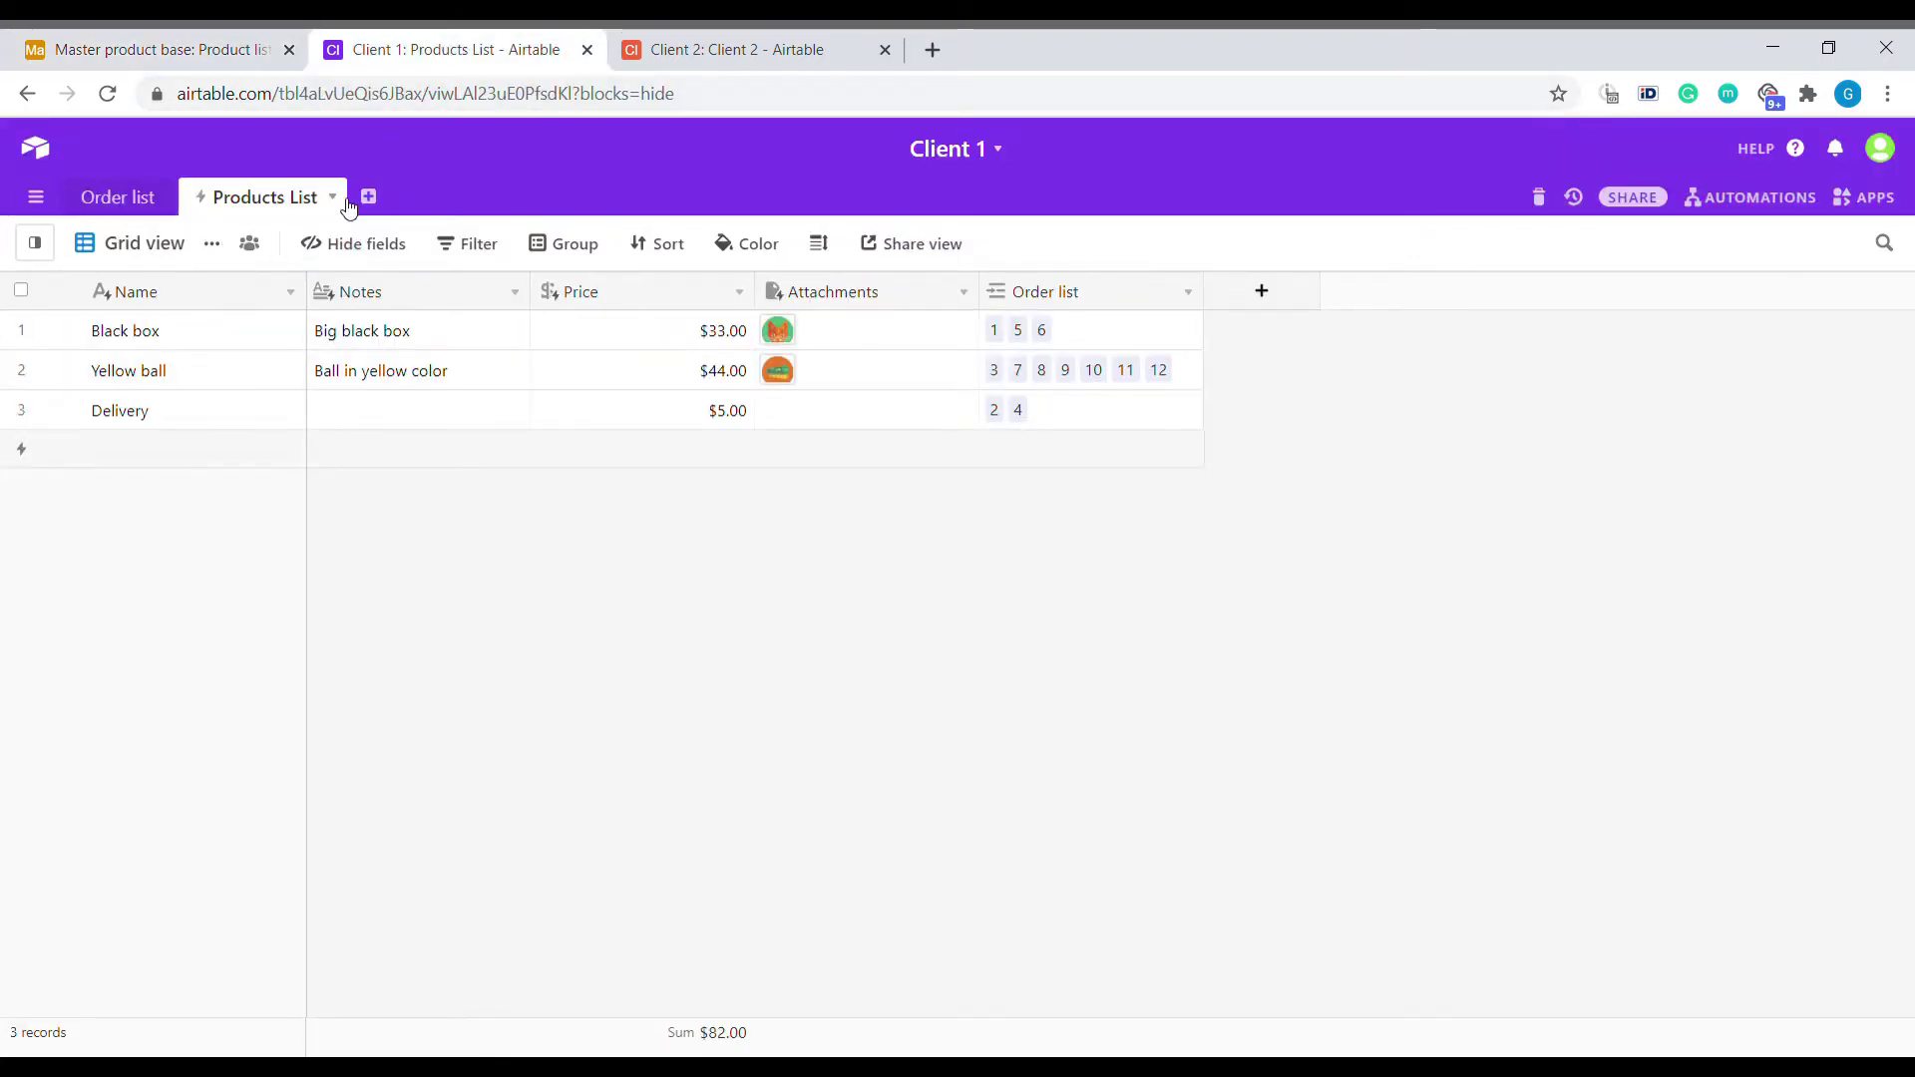
left_click(118, 198)
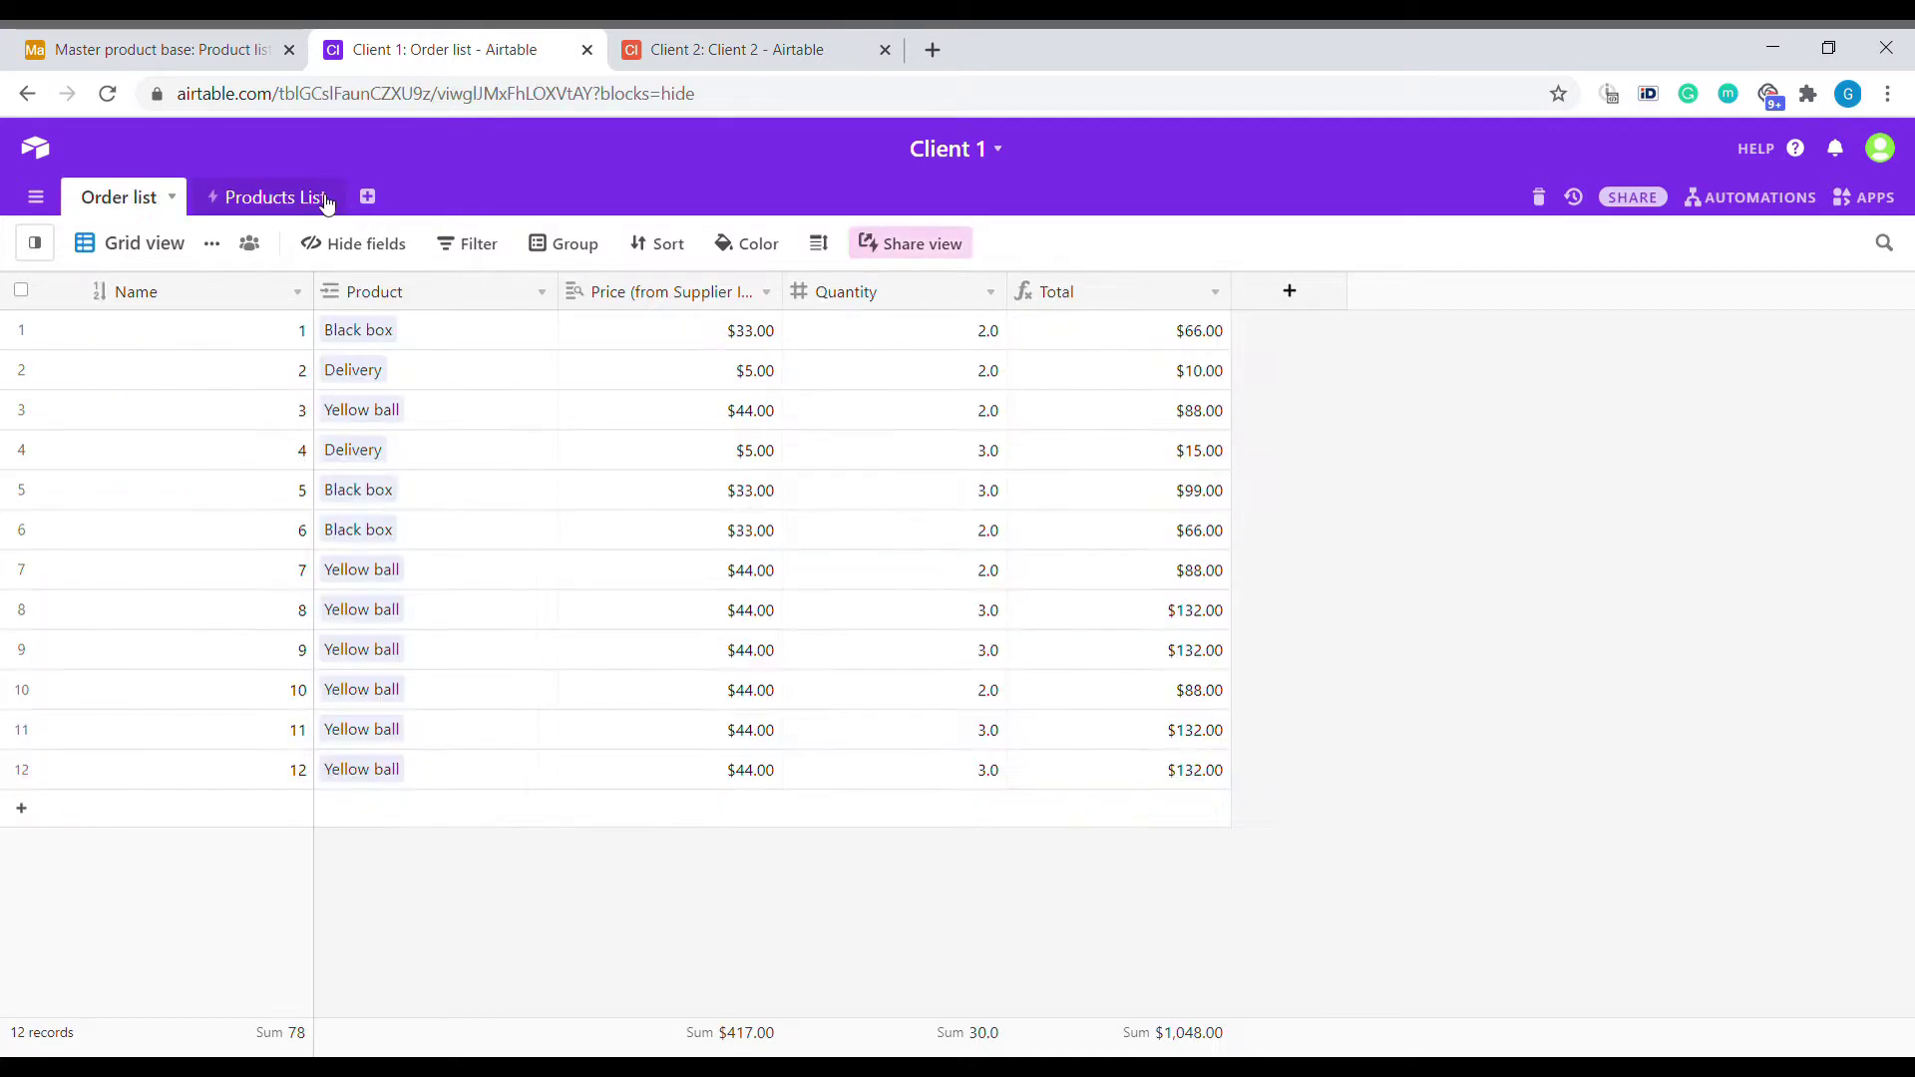
left_click(327, 200)
left_click(329, 199)
left_click(175, 402)
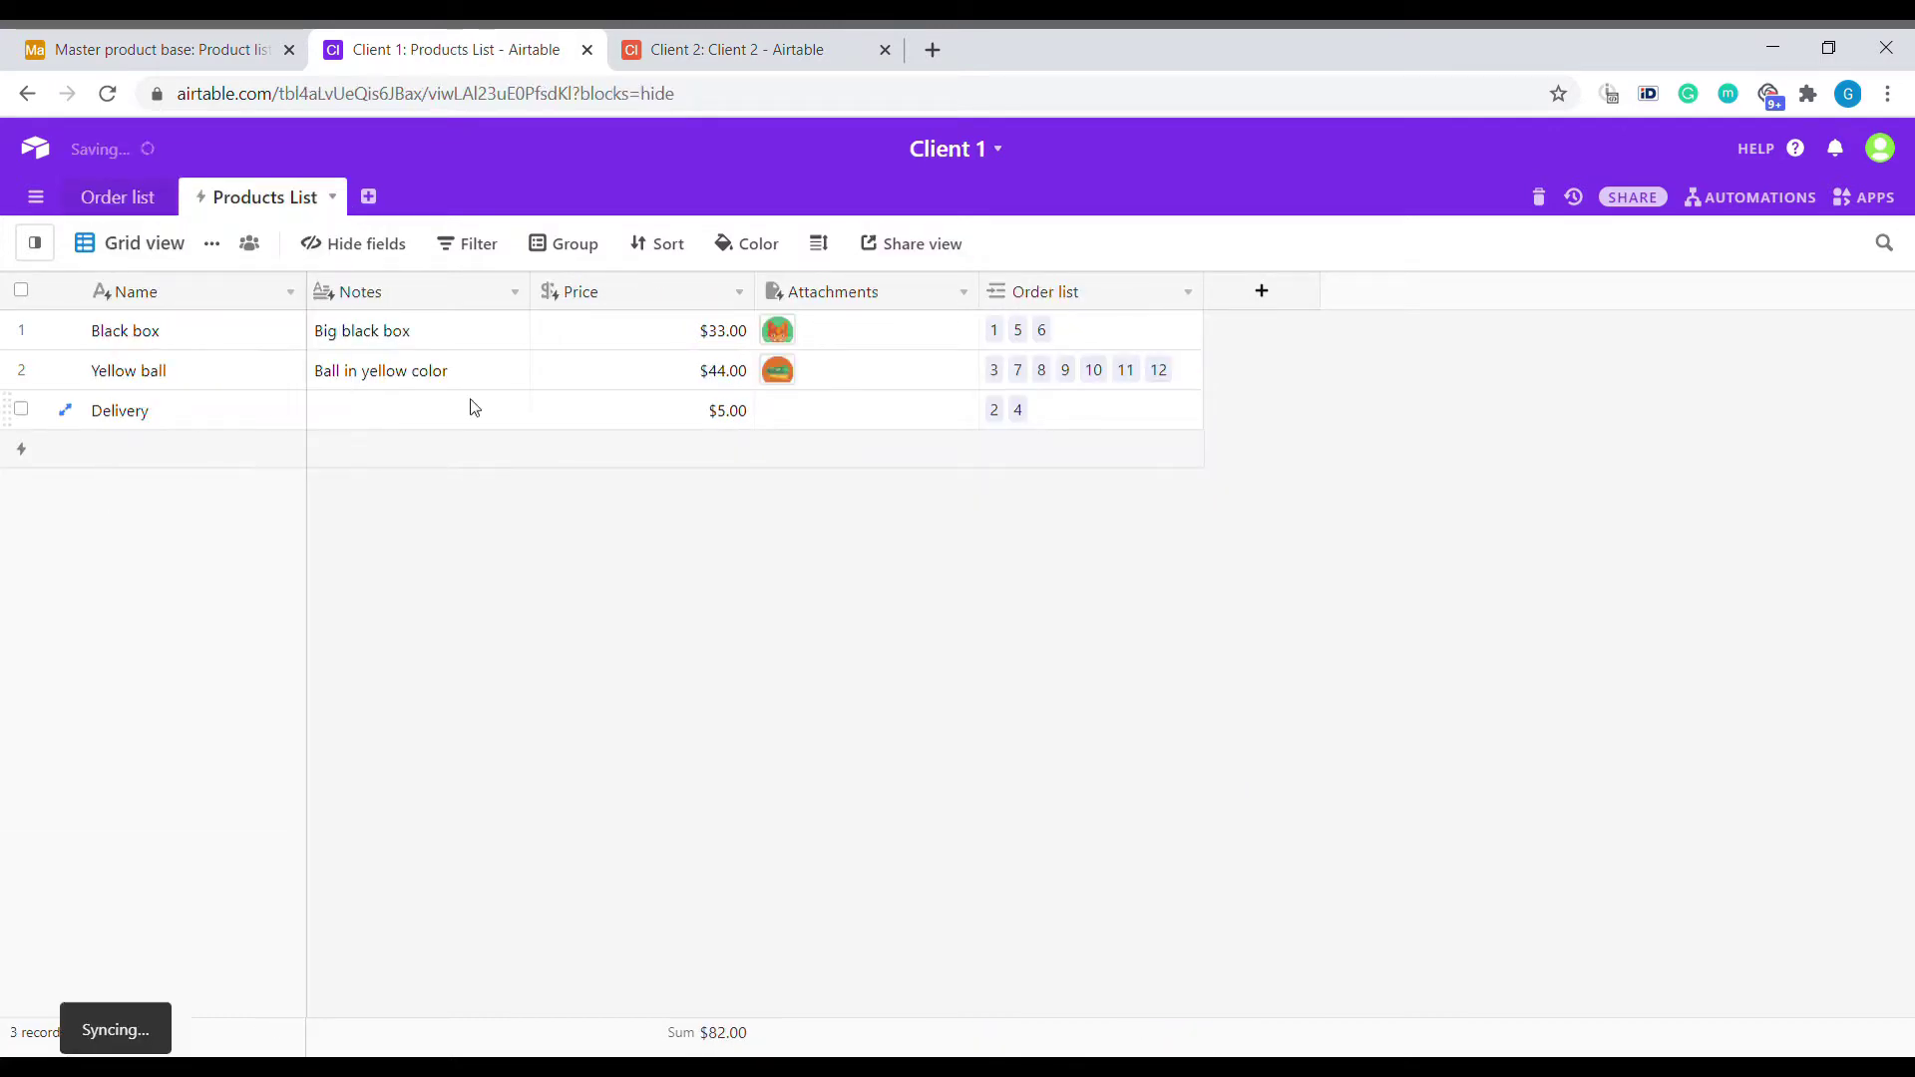
Sync the master's order table again to show all 12 Client 1 orders.
left_click(159, 50)
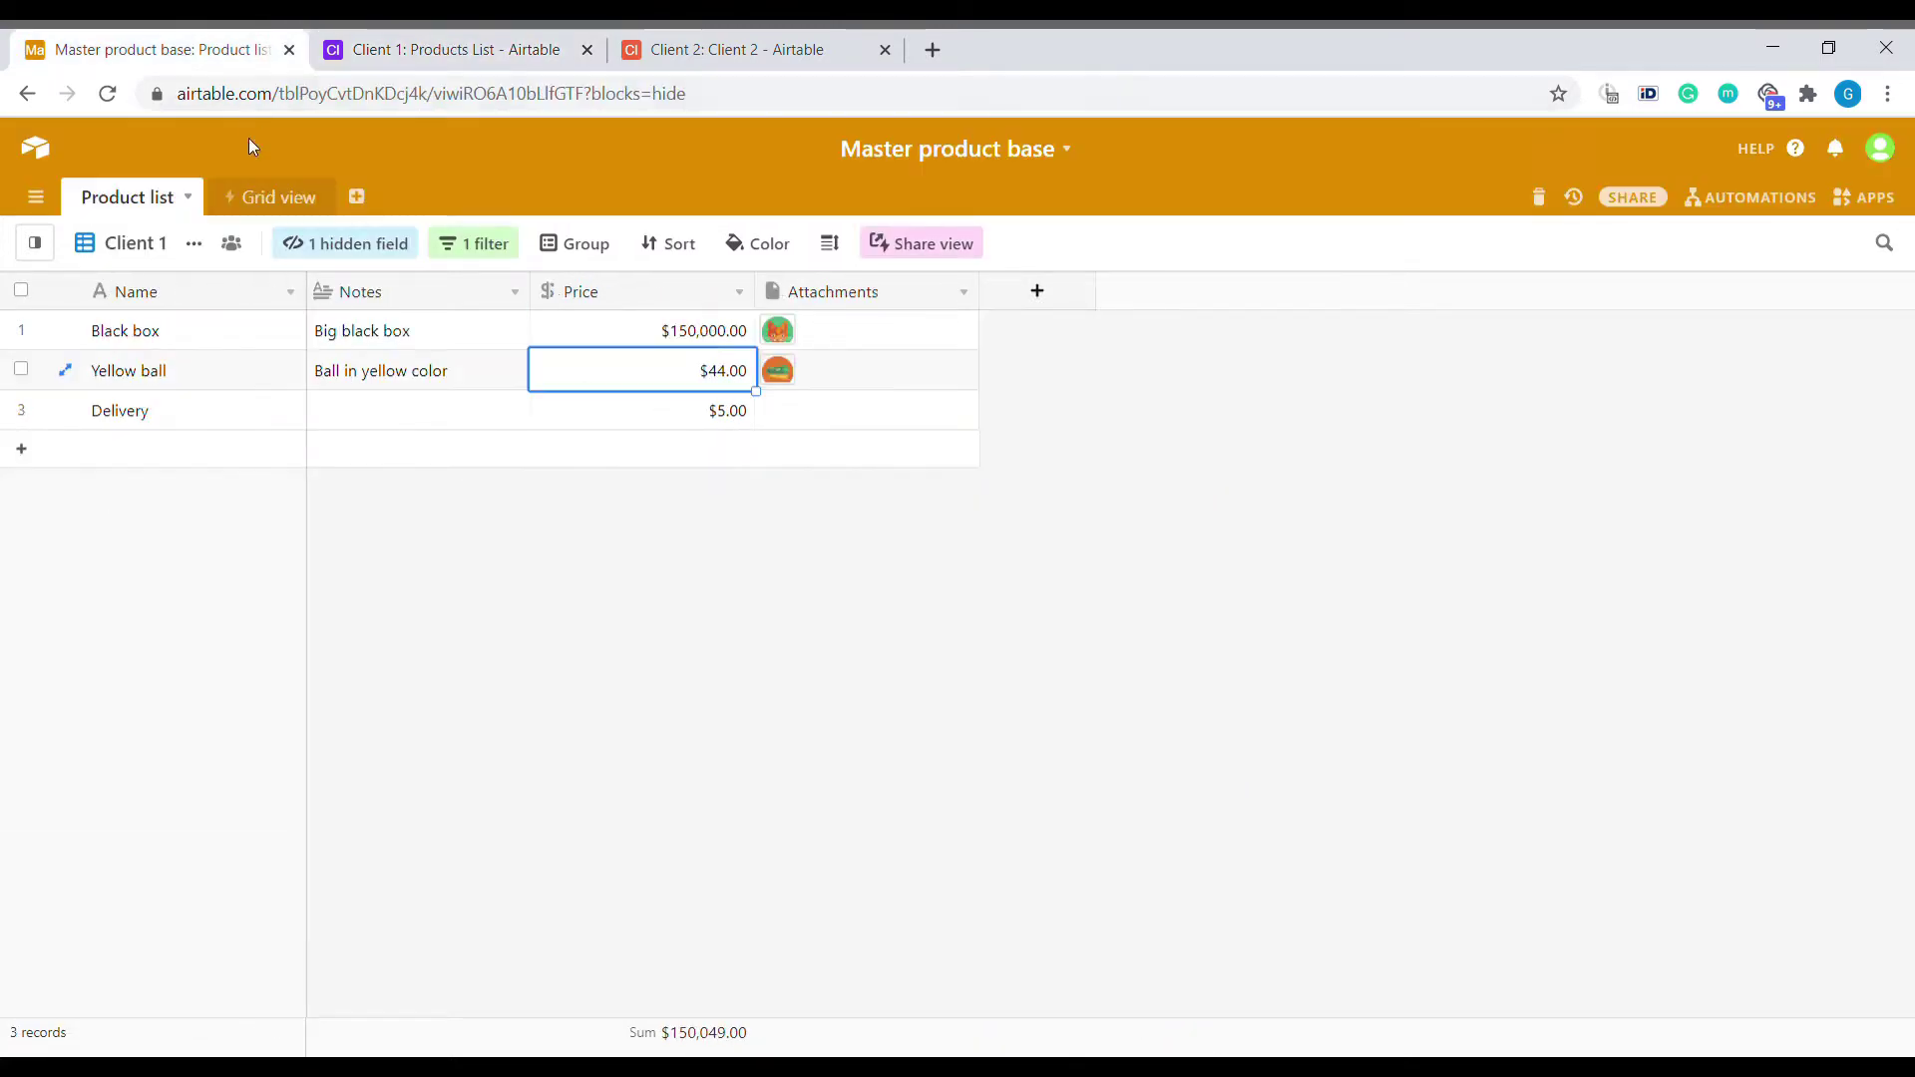
left_click(240, 200)
left_click(321, 198)
left_click(188, 411)
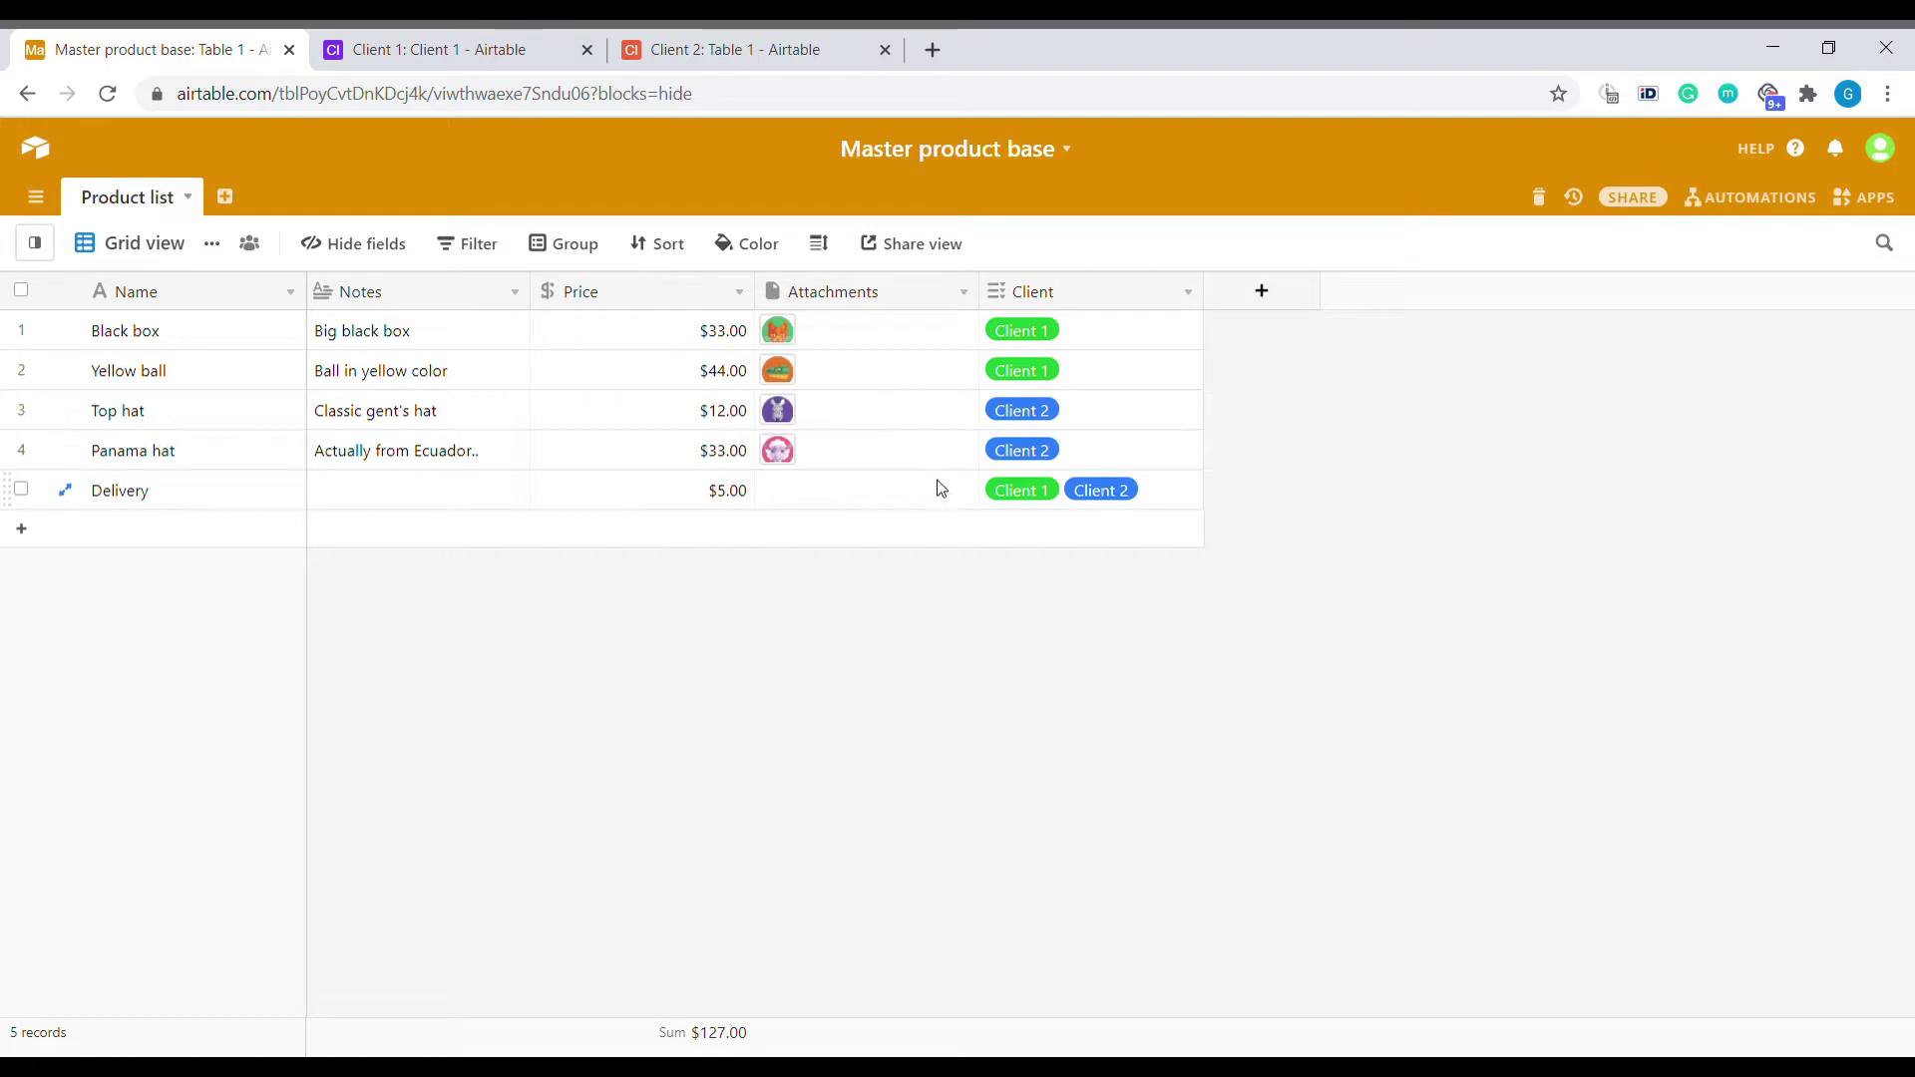
left_click_drag(385, 330, 417, 469)
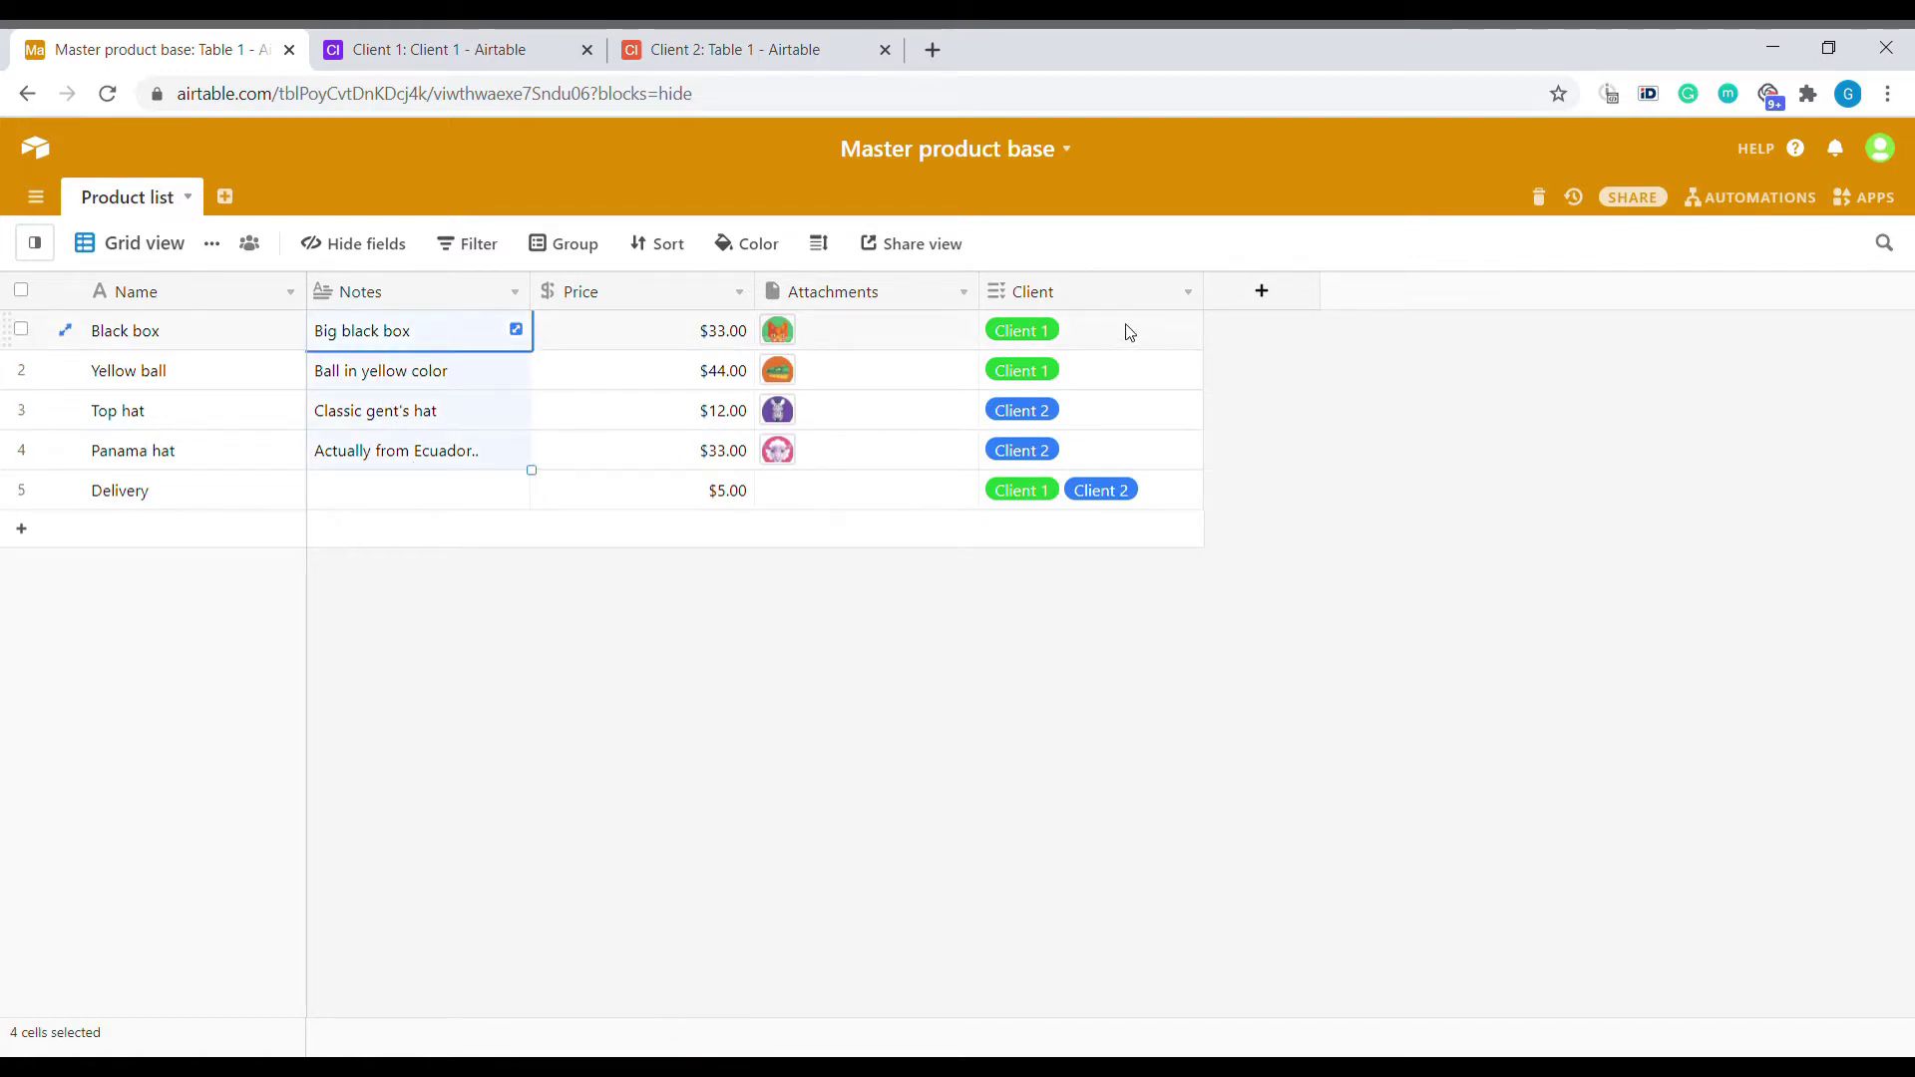
left_click(440, 59)
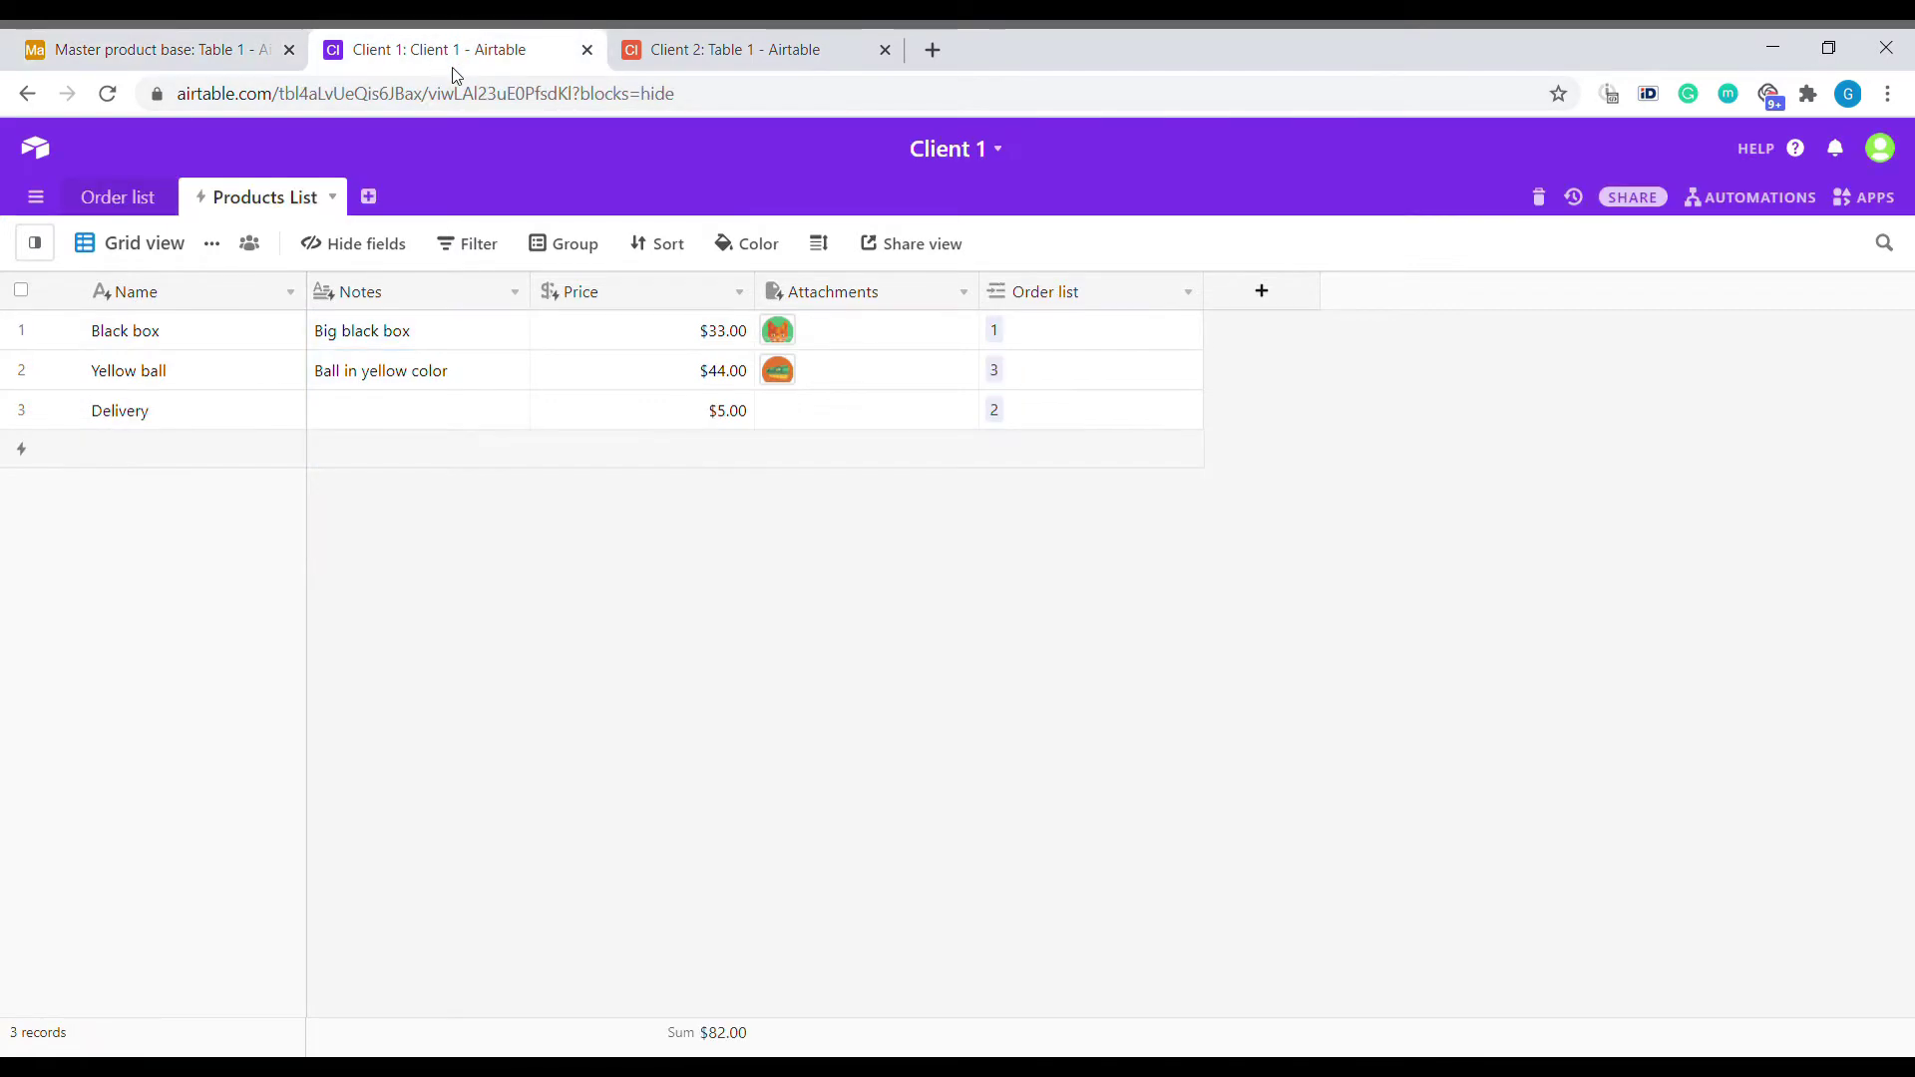
left_click(204, 52)
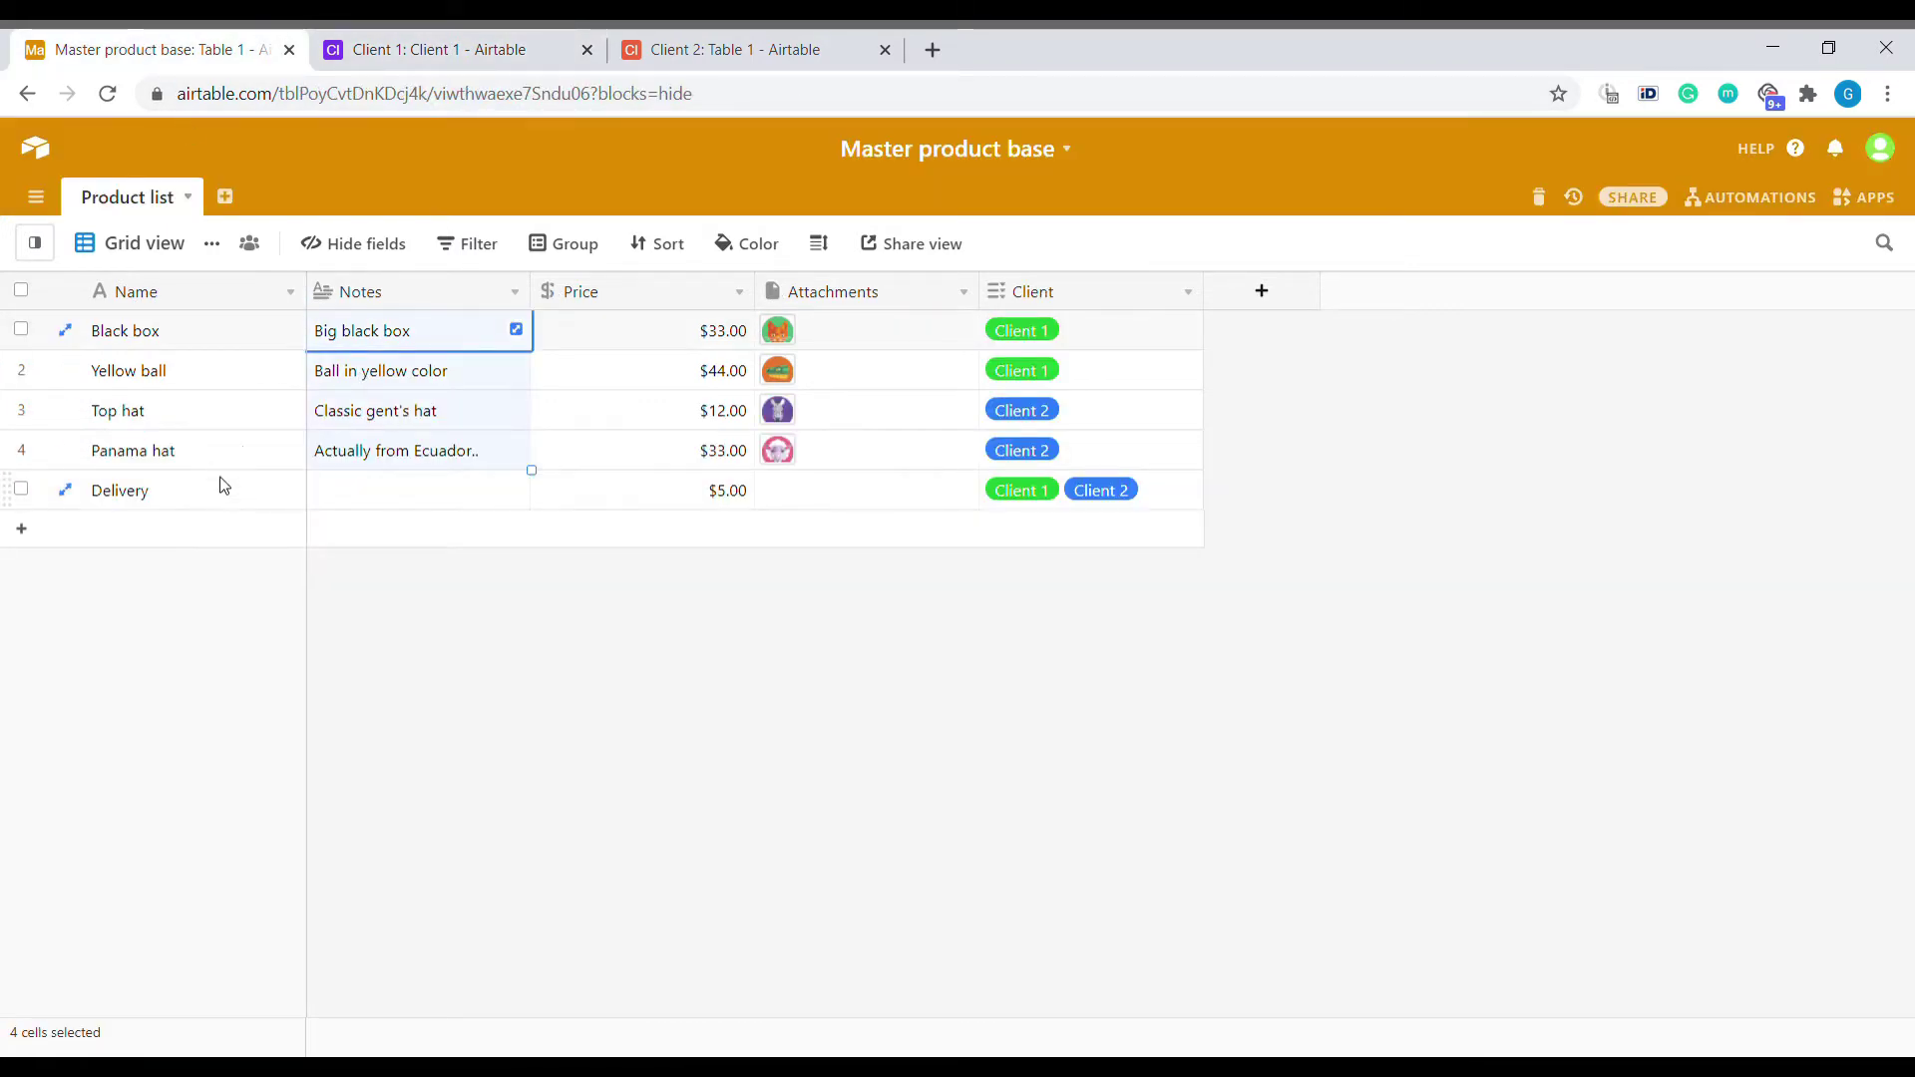
left_click(282, 499)
left_click(1186, 502)
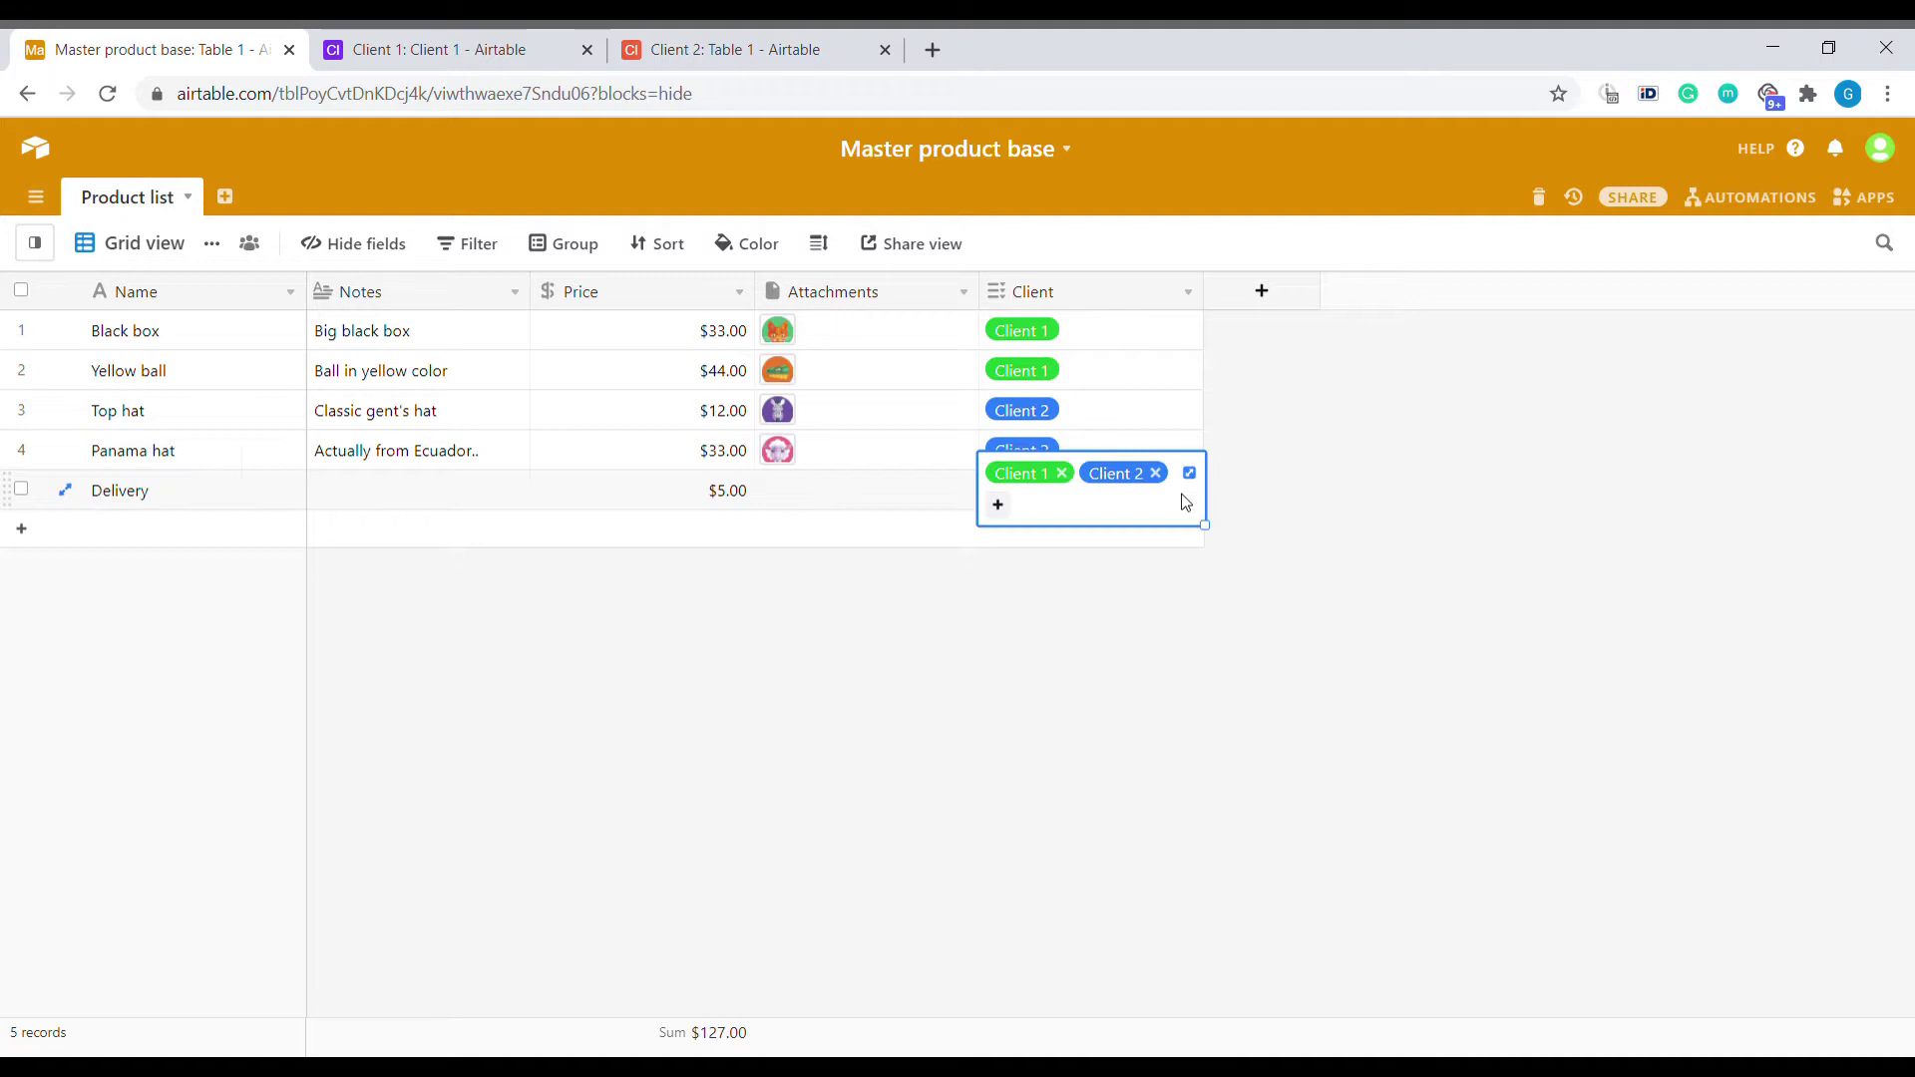
left_click(793, 501)
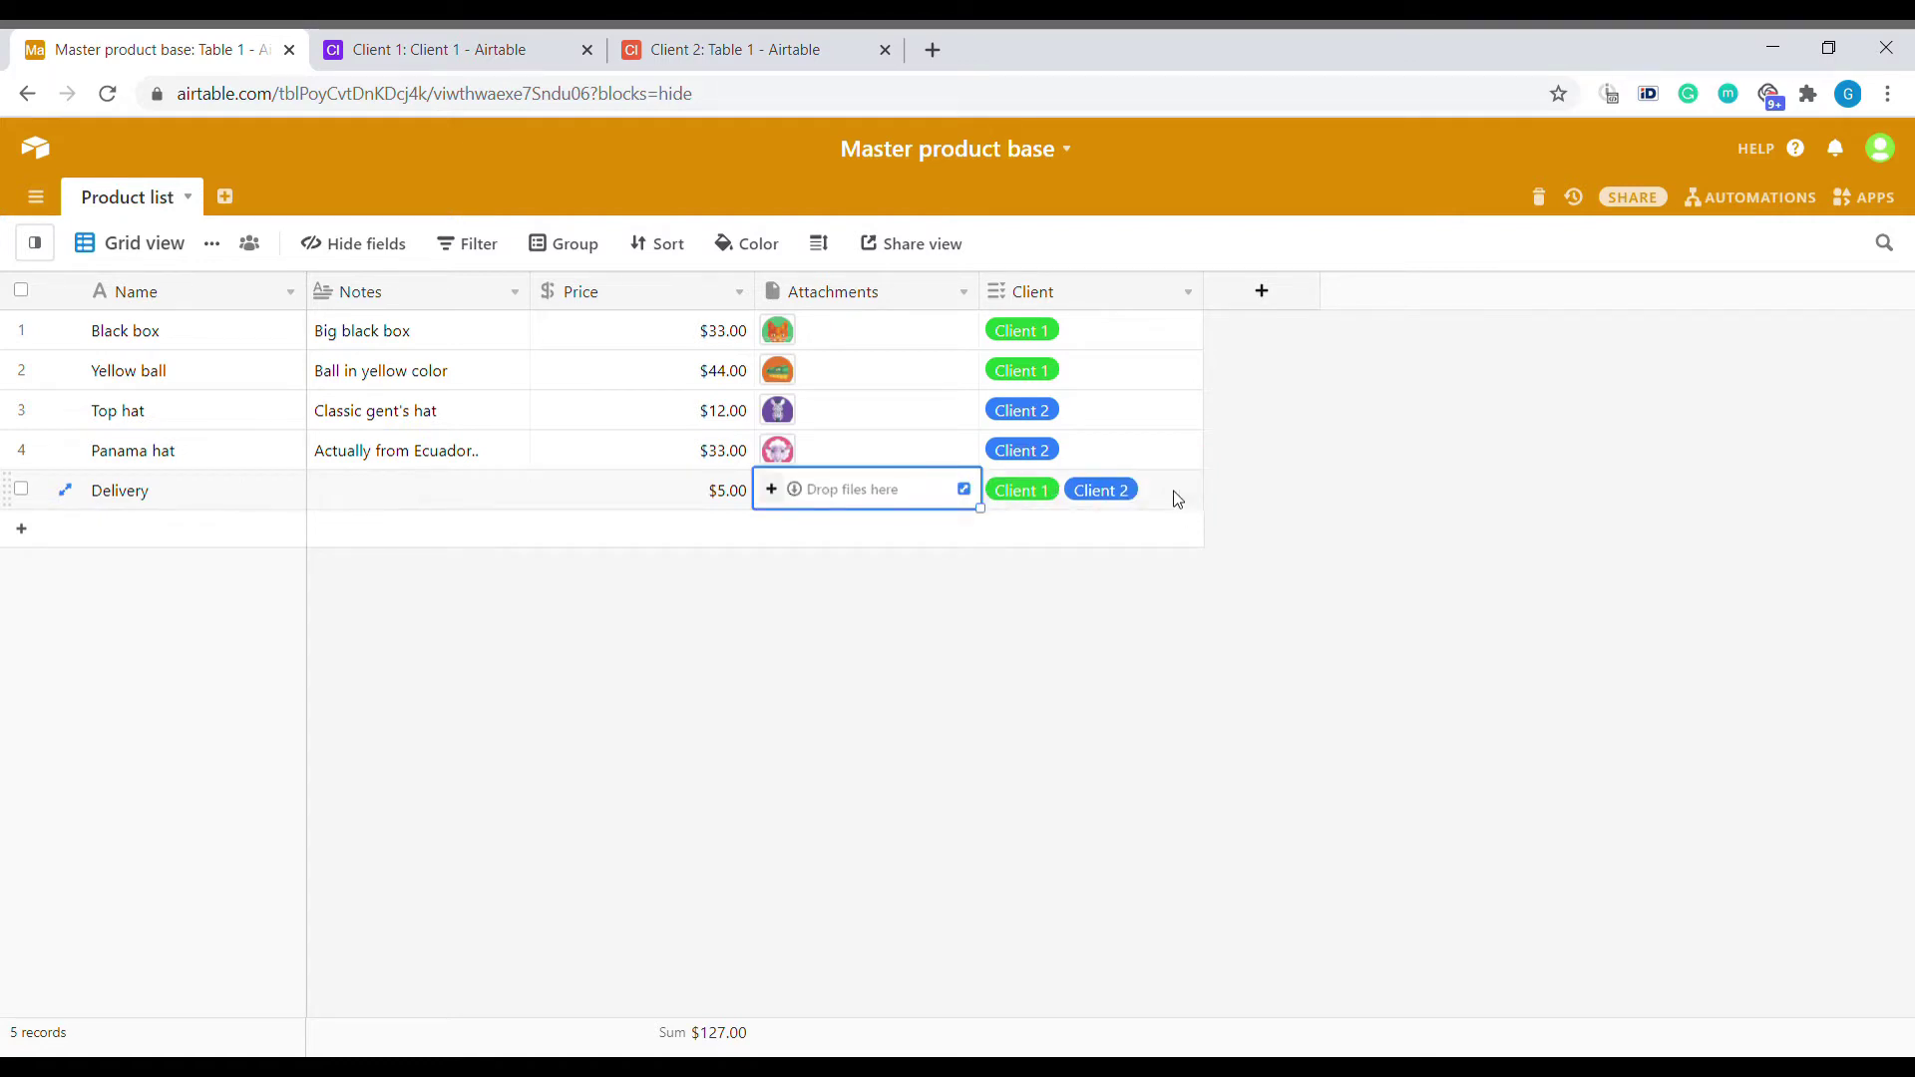
left_click_drag(1143, 346, 1140, 366)
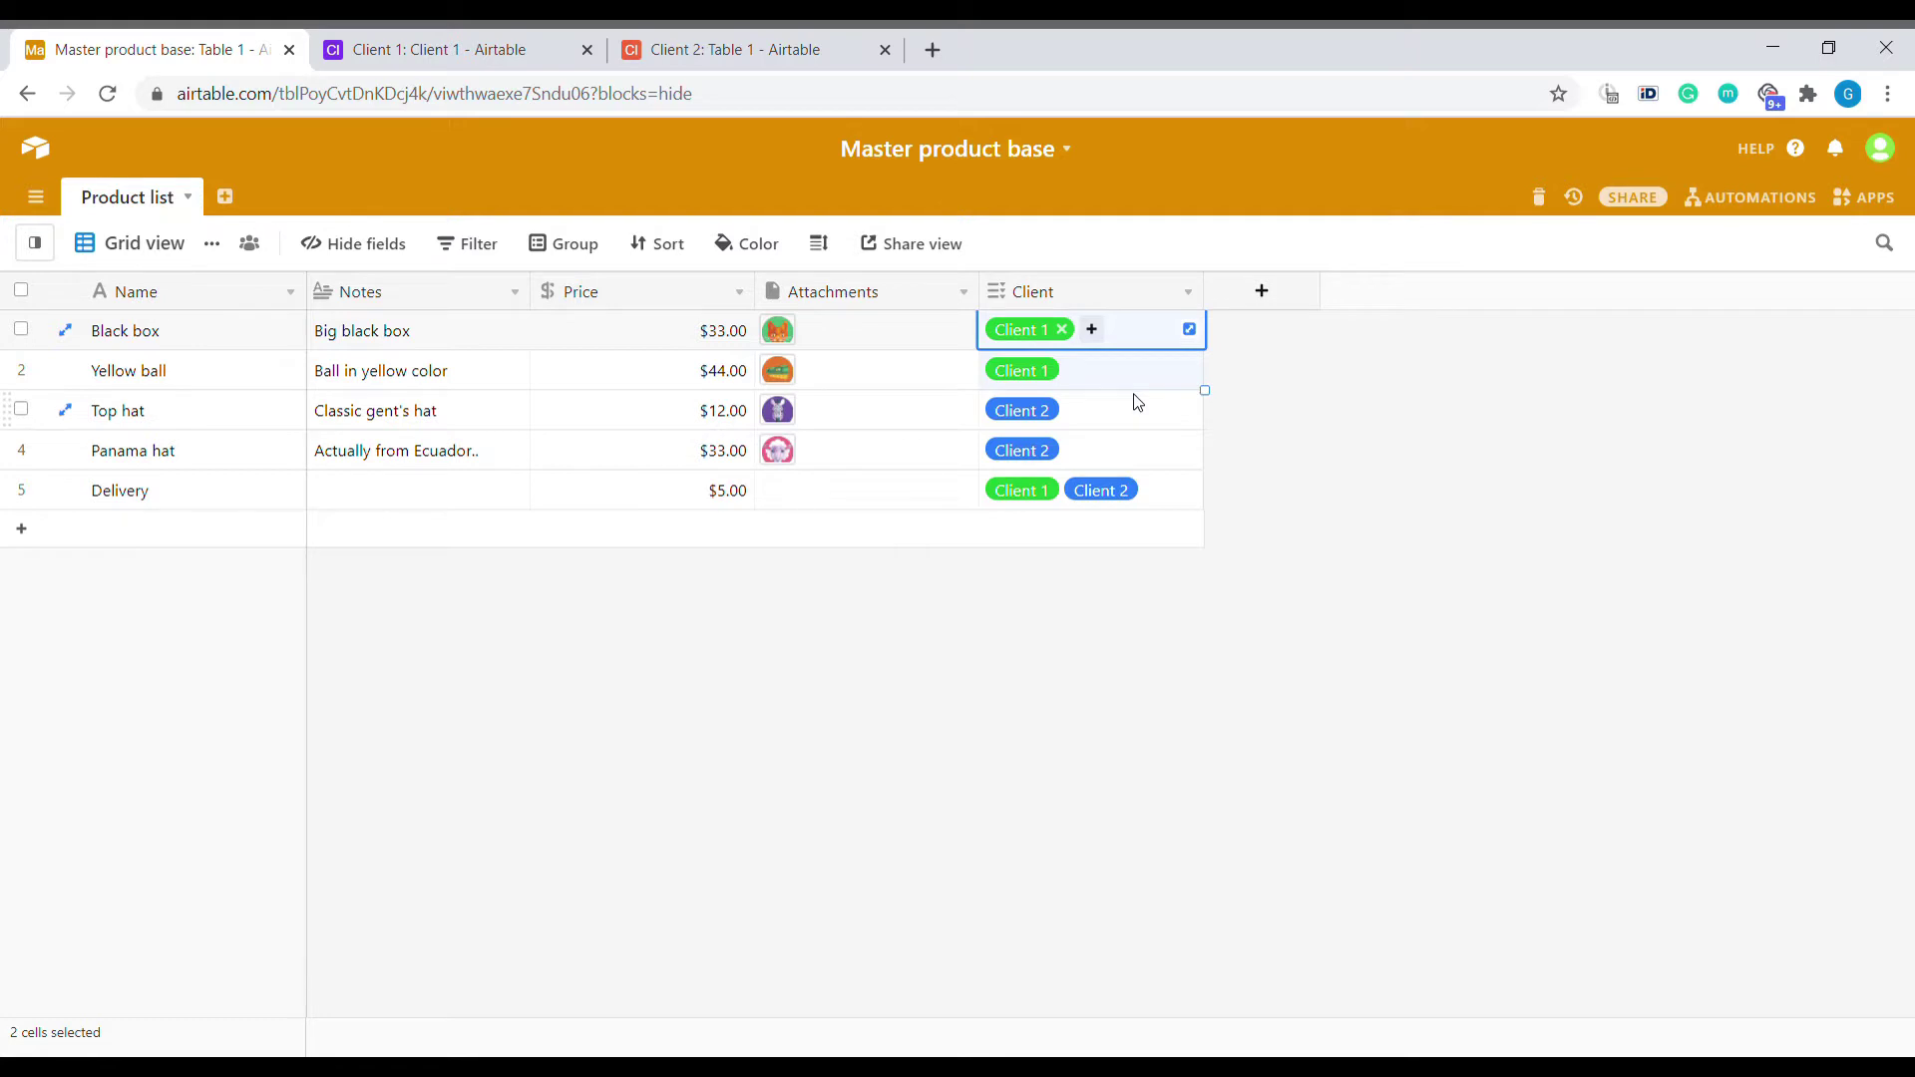
left_click(522, 38)
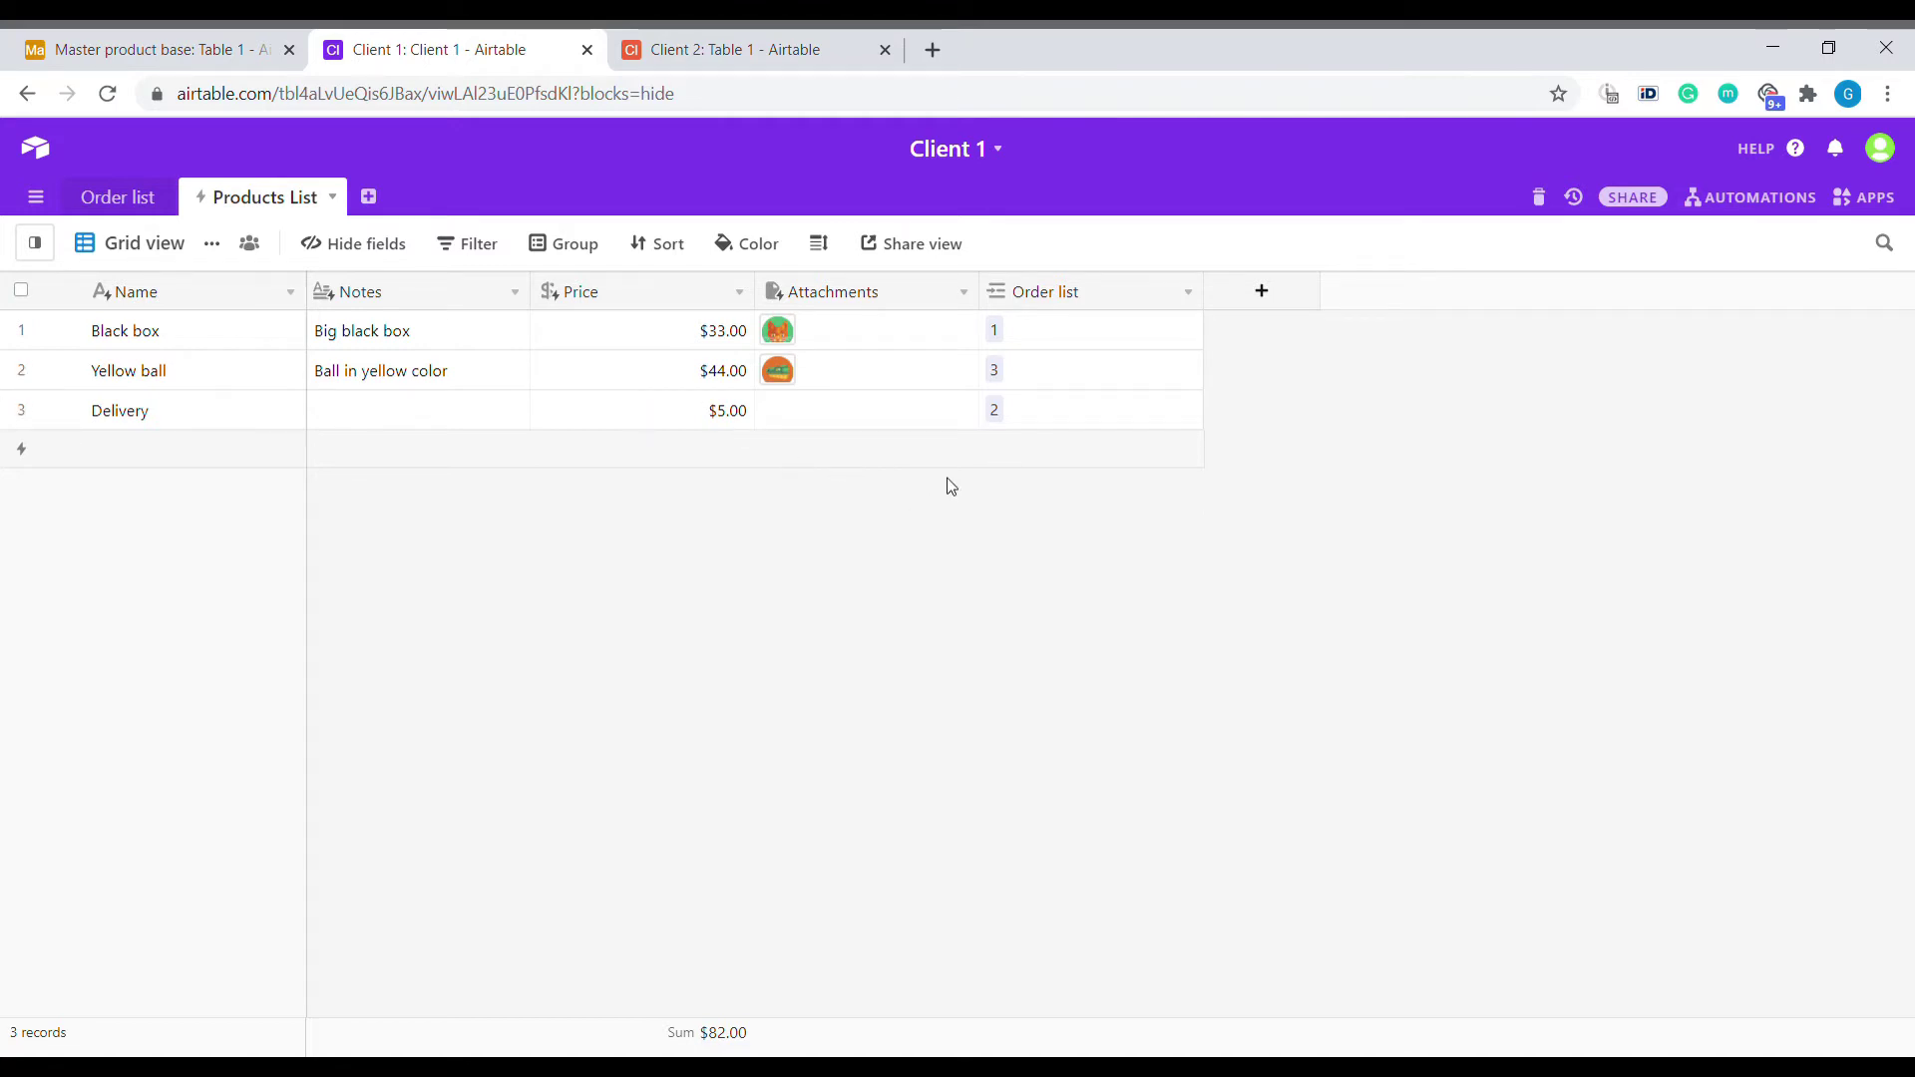
left_click(593, 337)
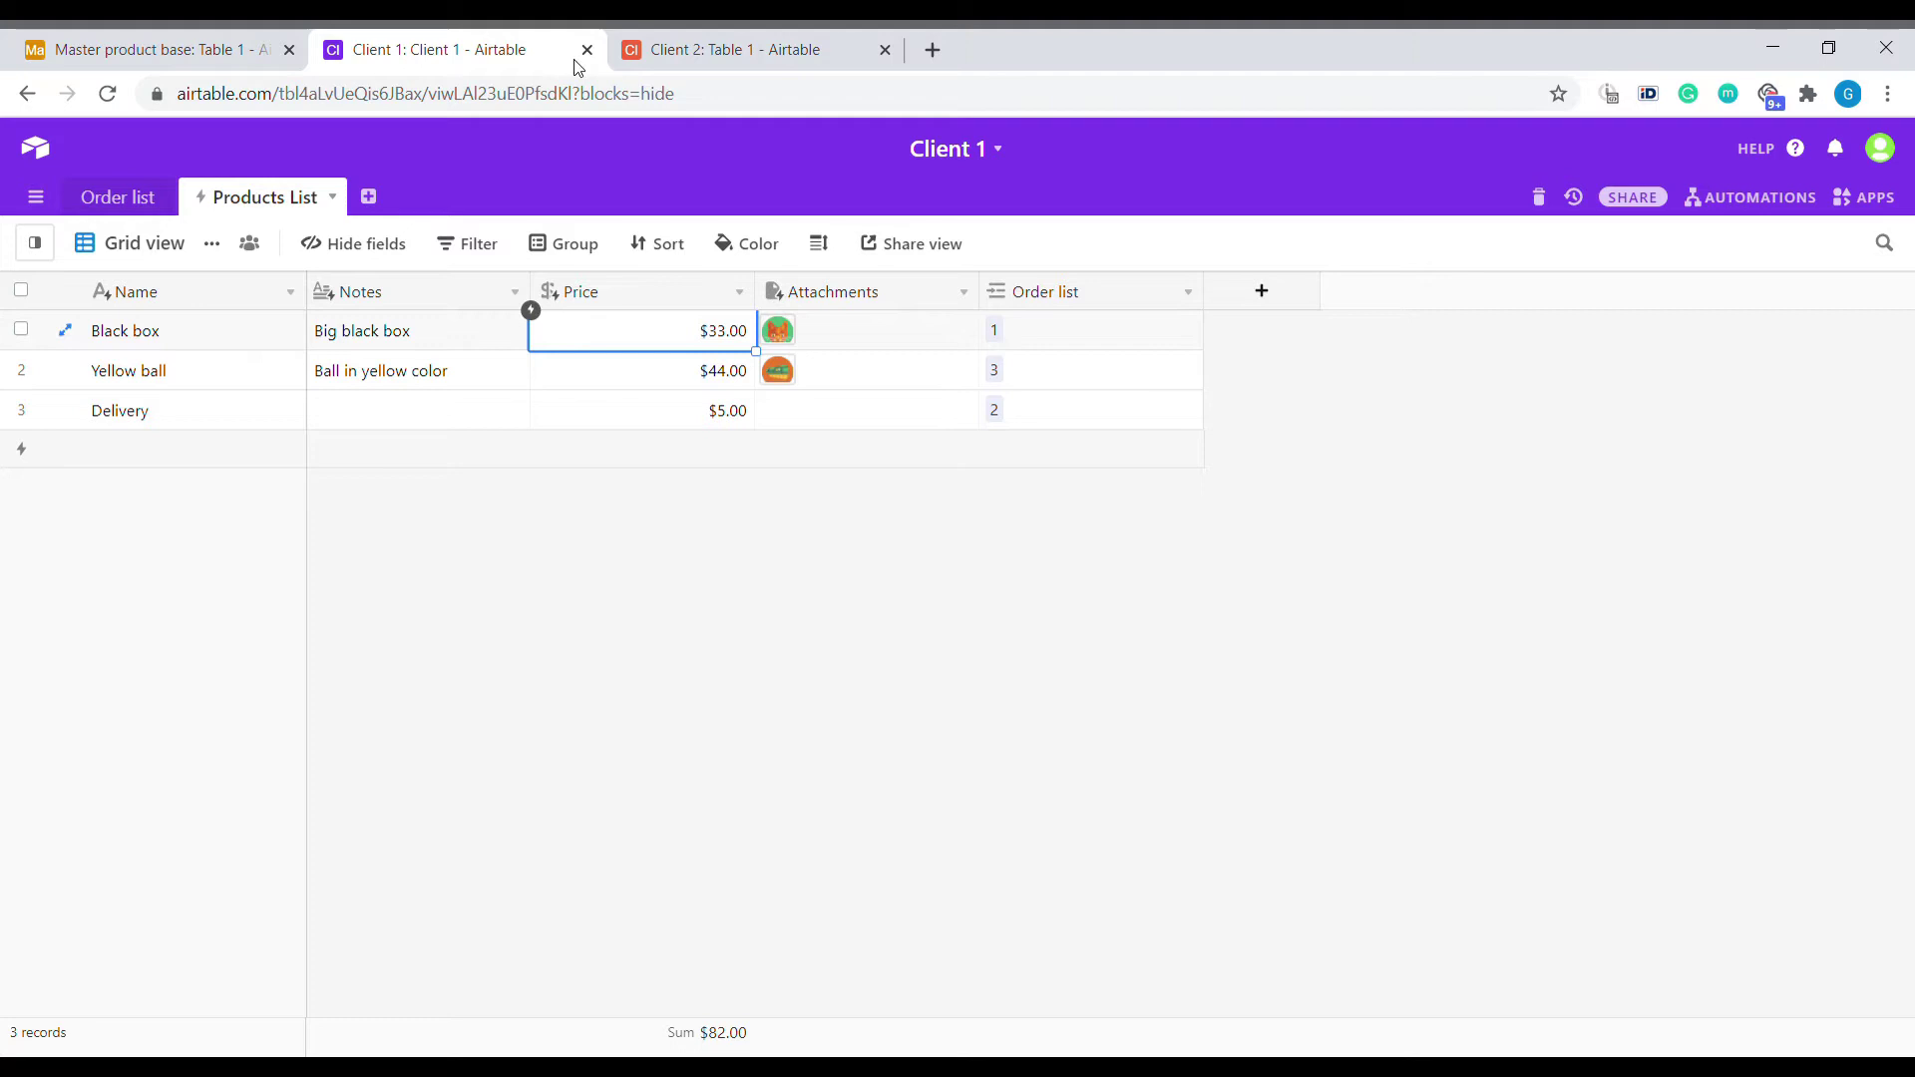
left_click(227, 32)
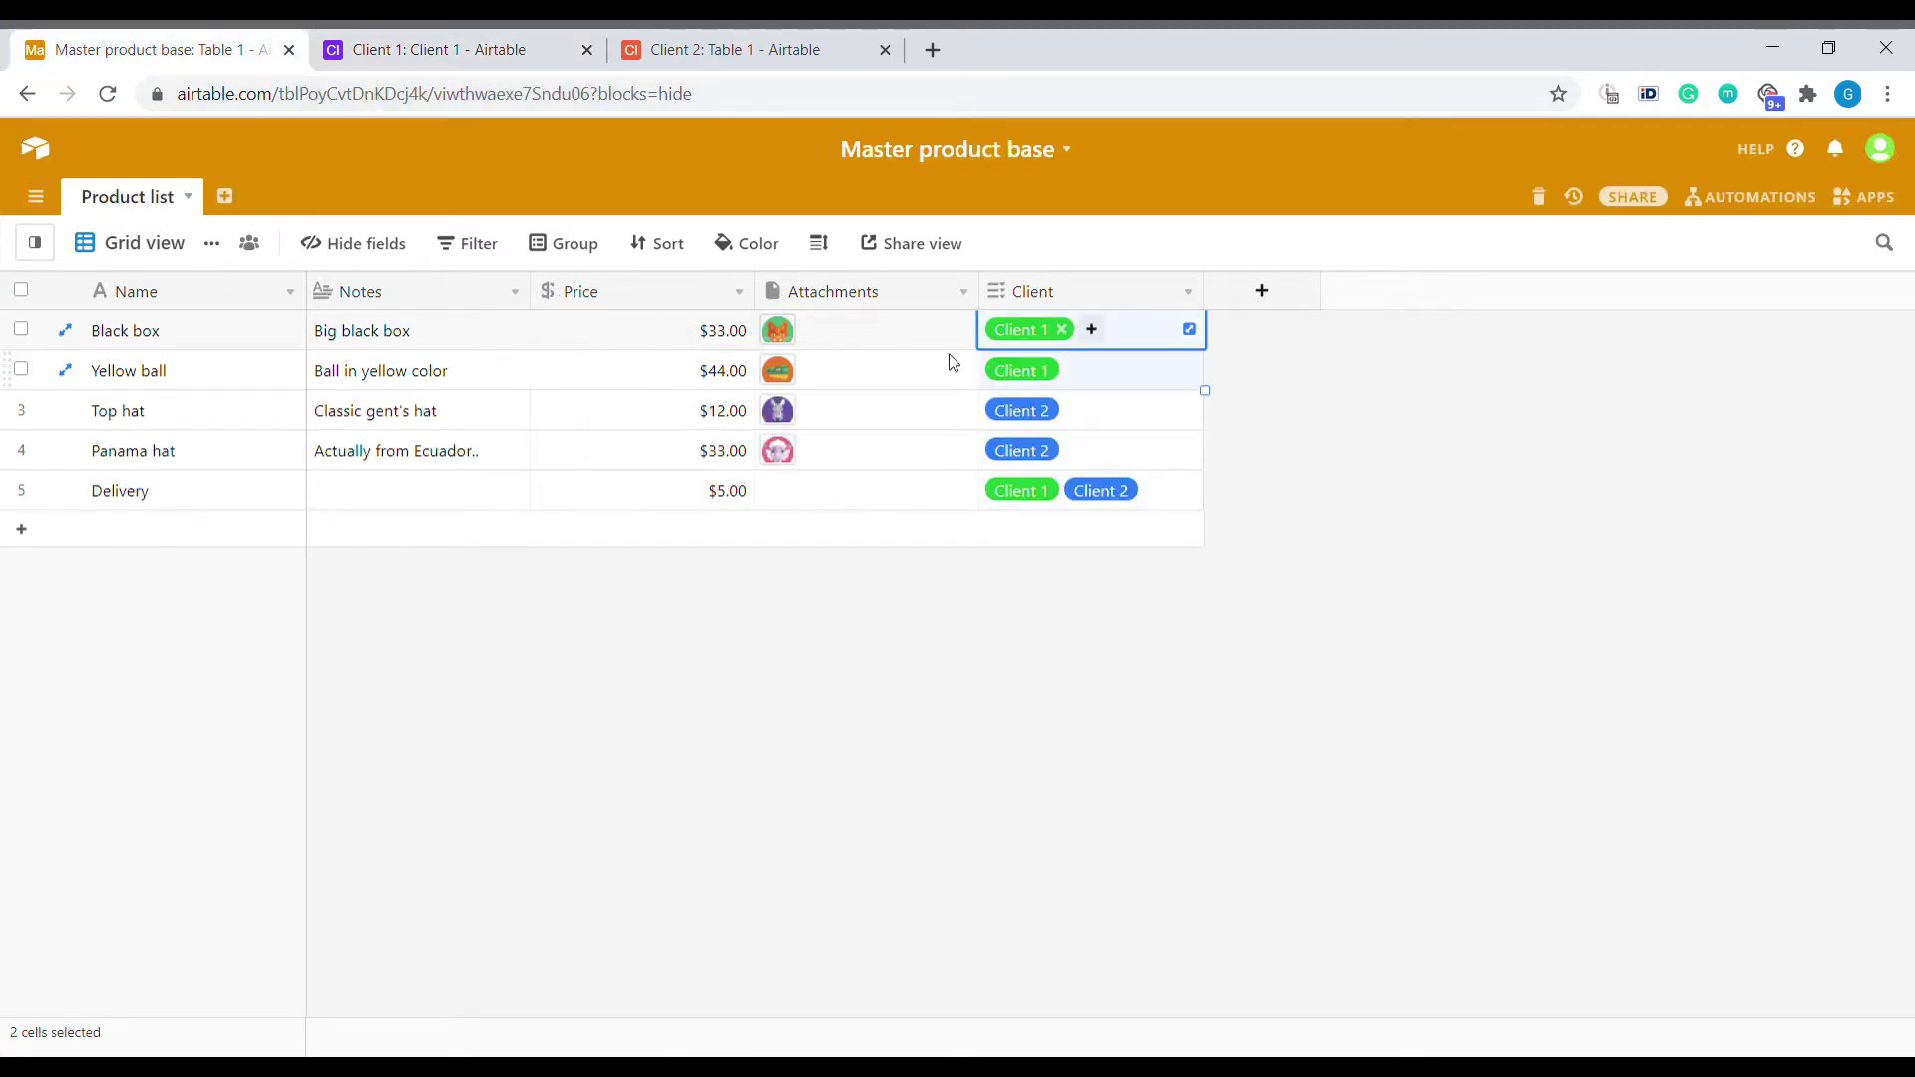
left_click_drag(884, 344, 249, 374)
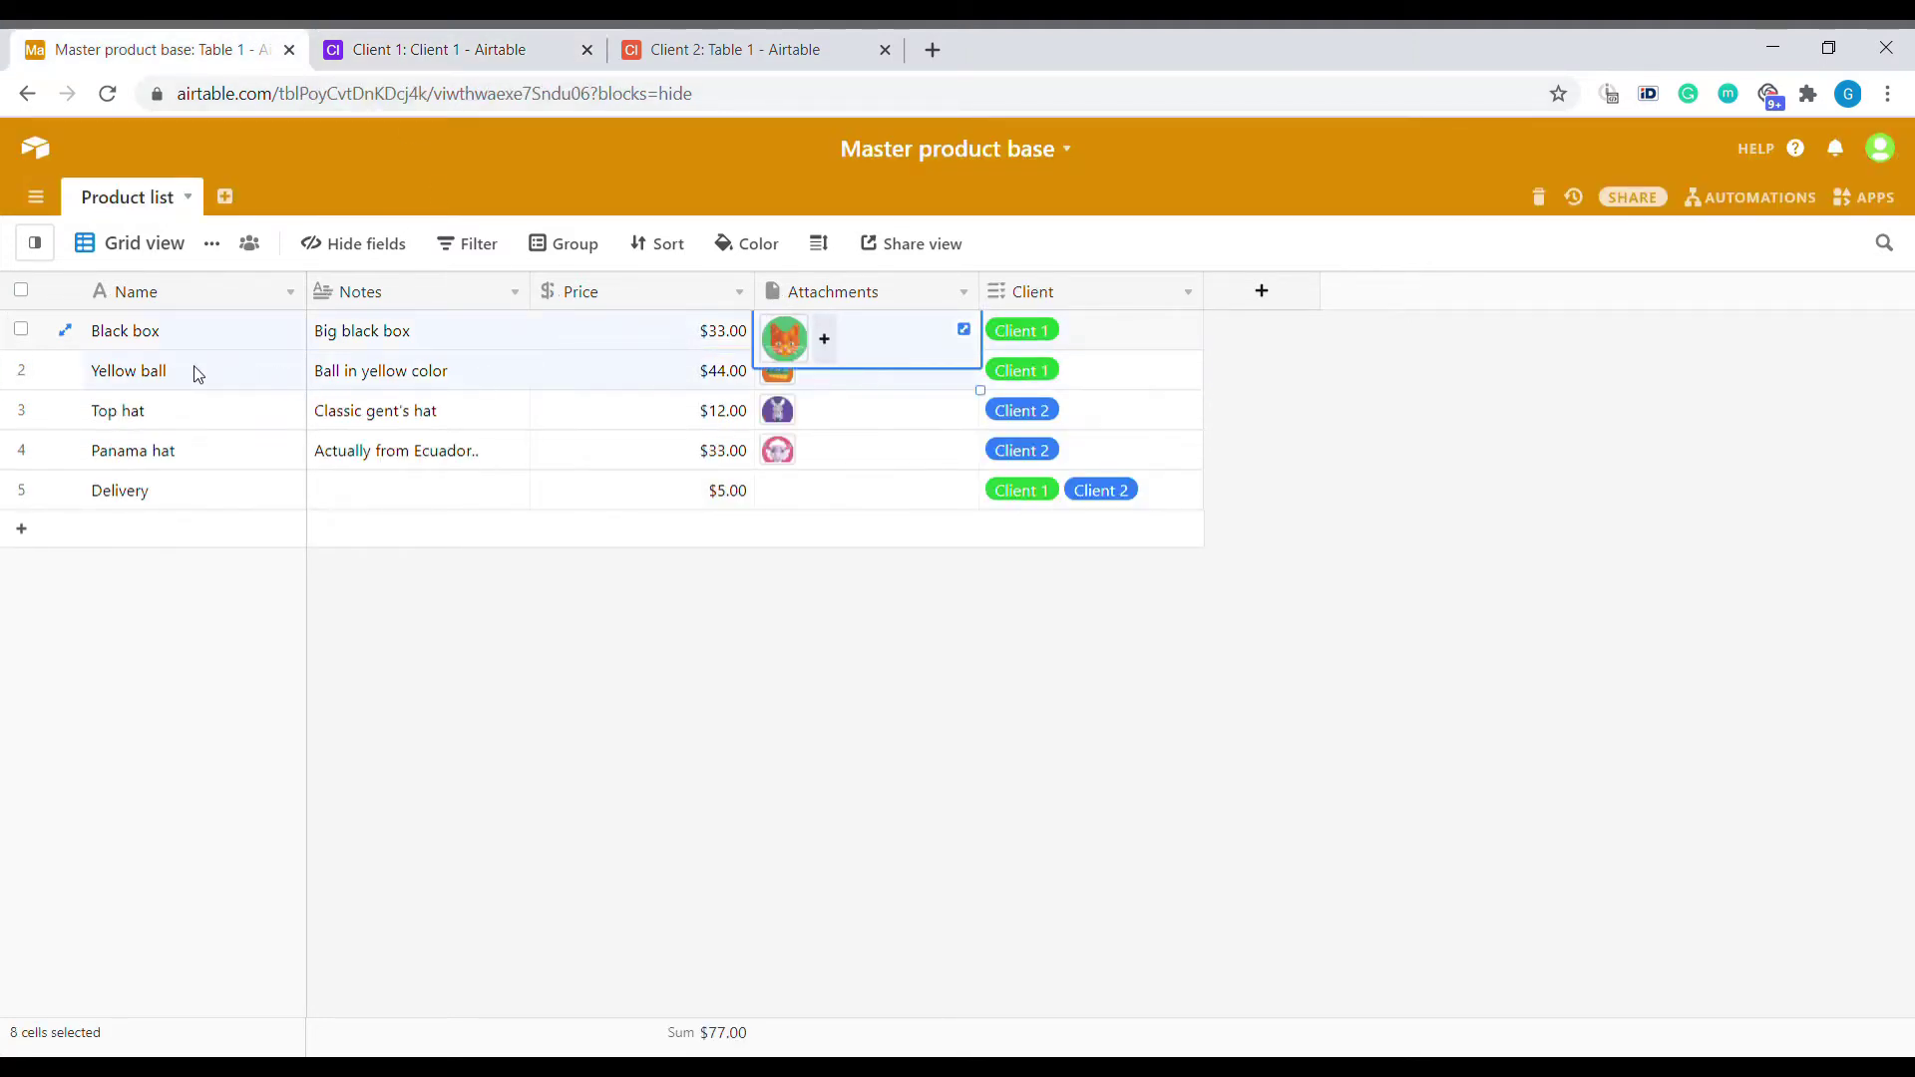
left_click(438, 49)
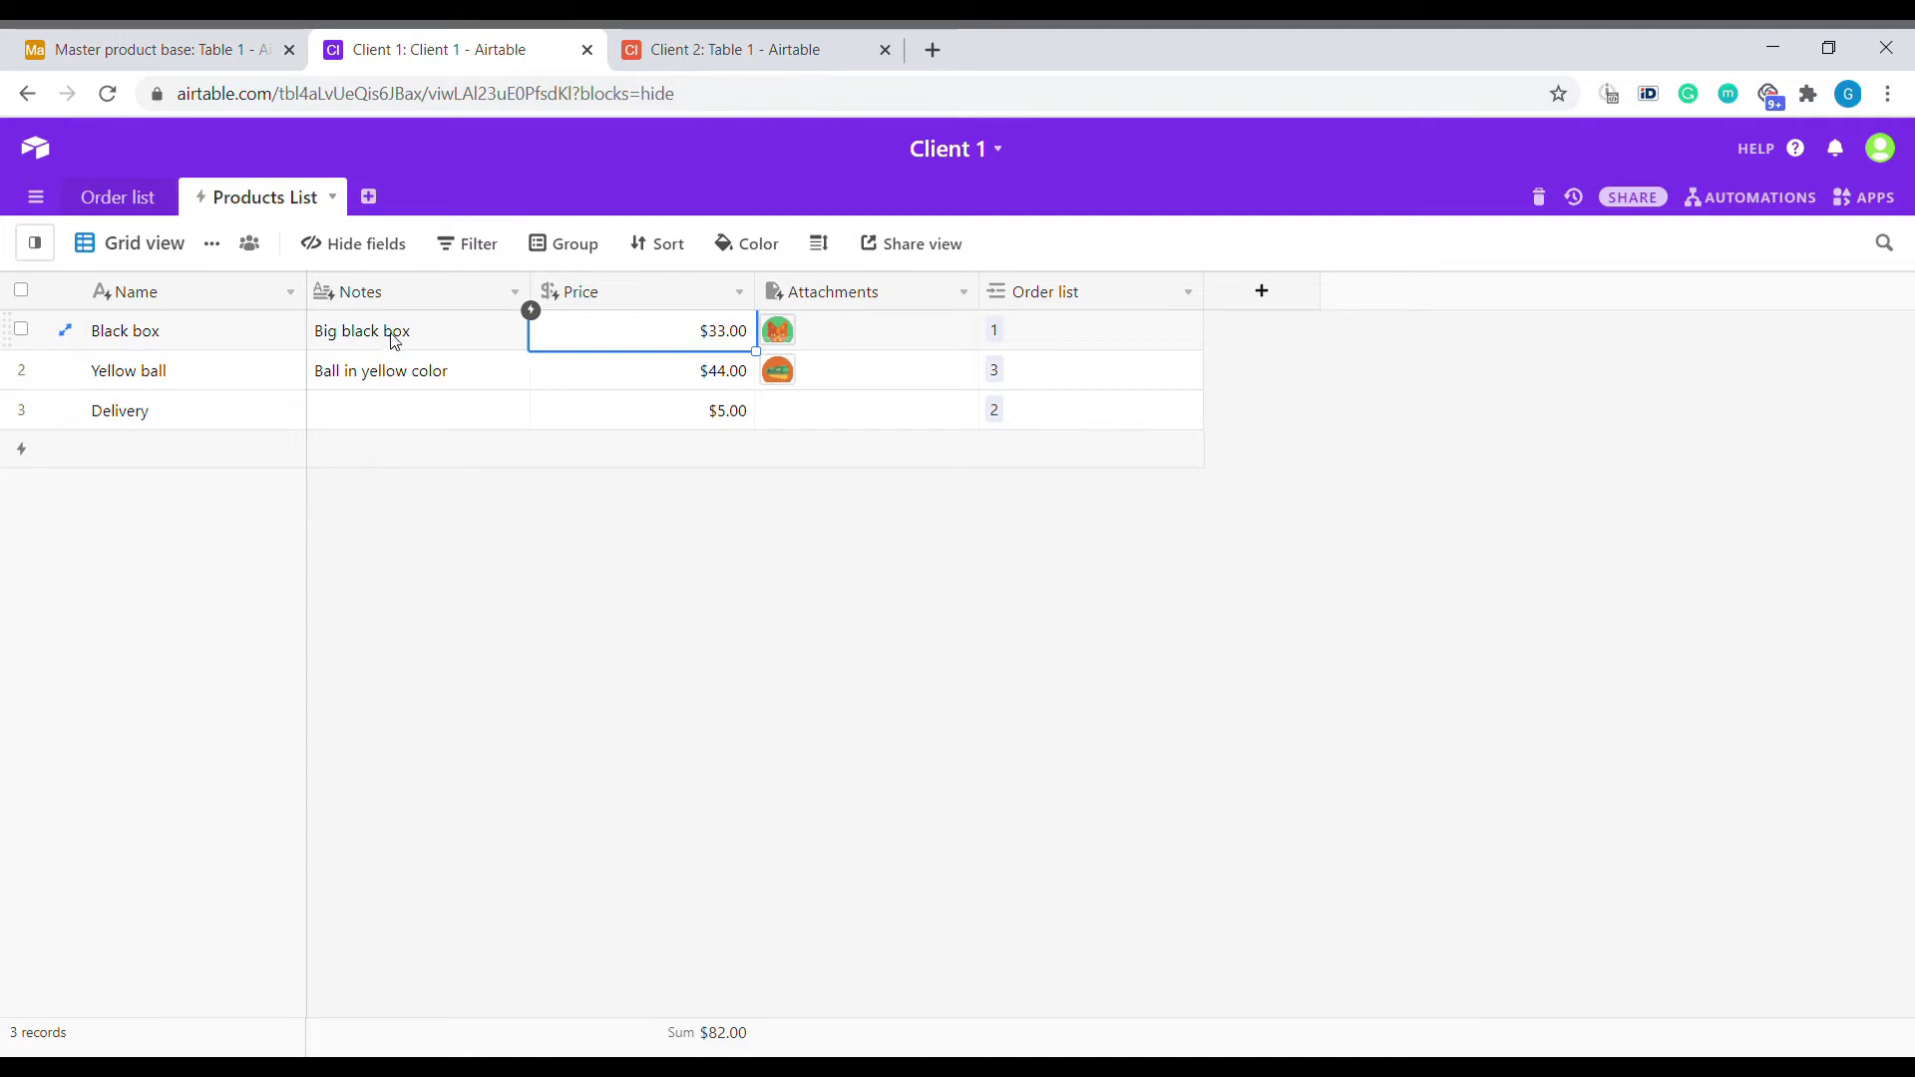
left_click_drag(395, 342, 782, 376)
left_click(235, 337)
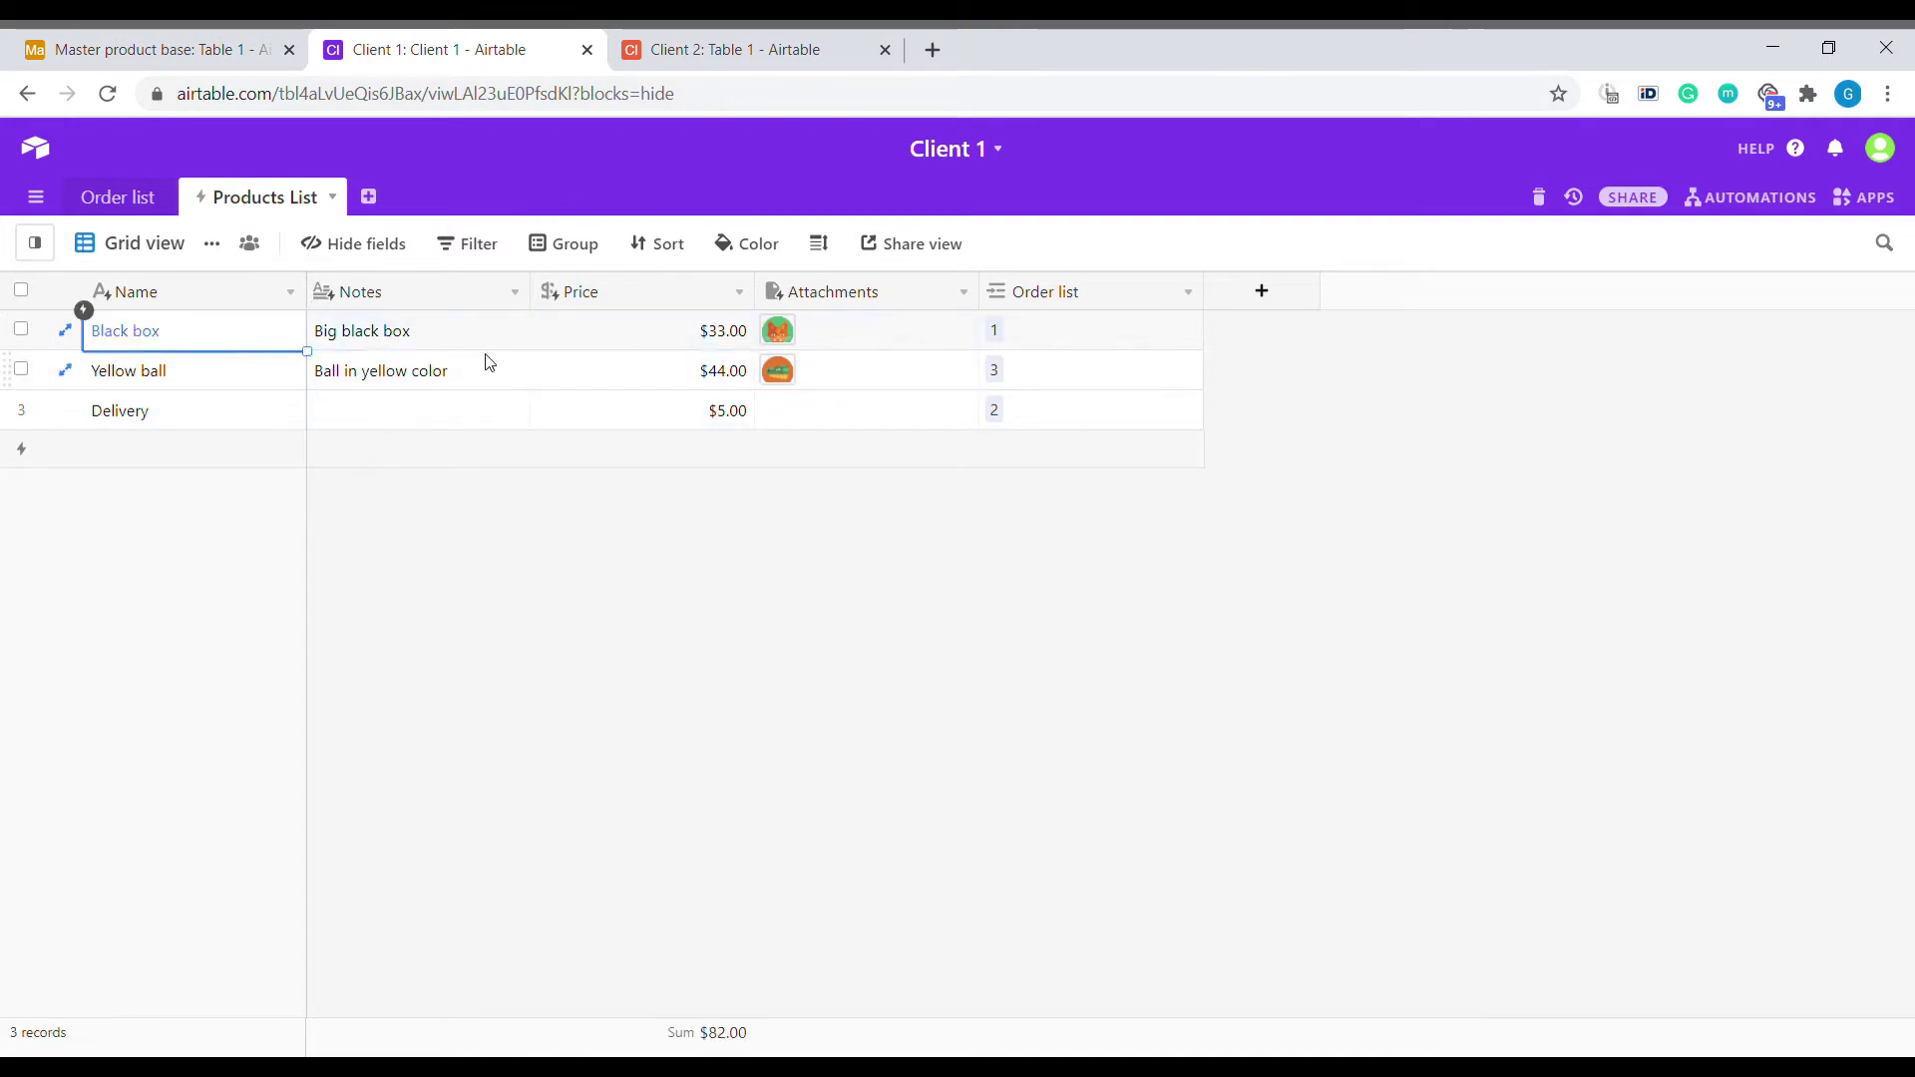
Show the master's filtered Client 1 view and select two products' price and attachment cells.
left_click(231, 44)
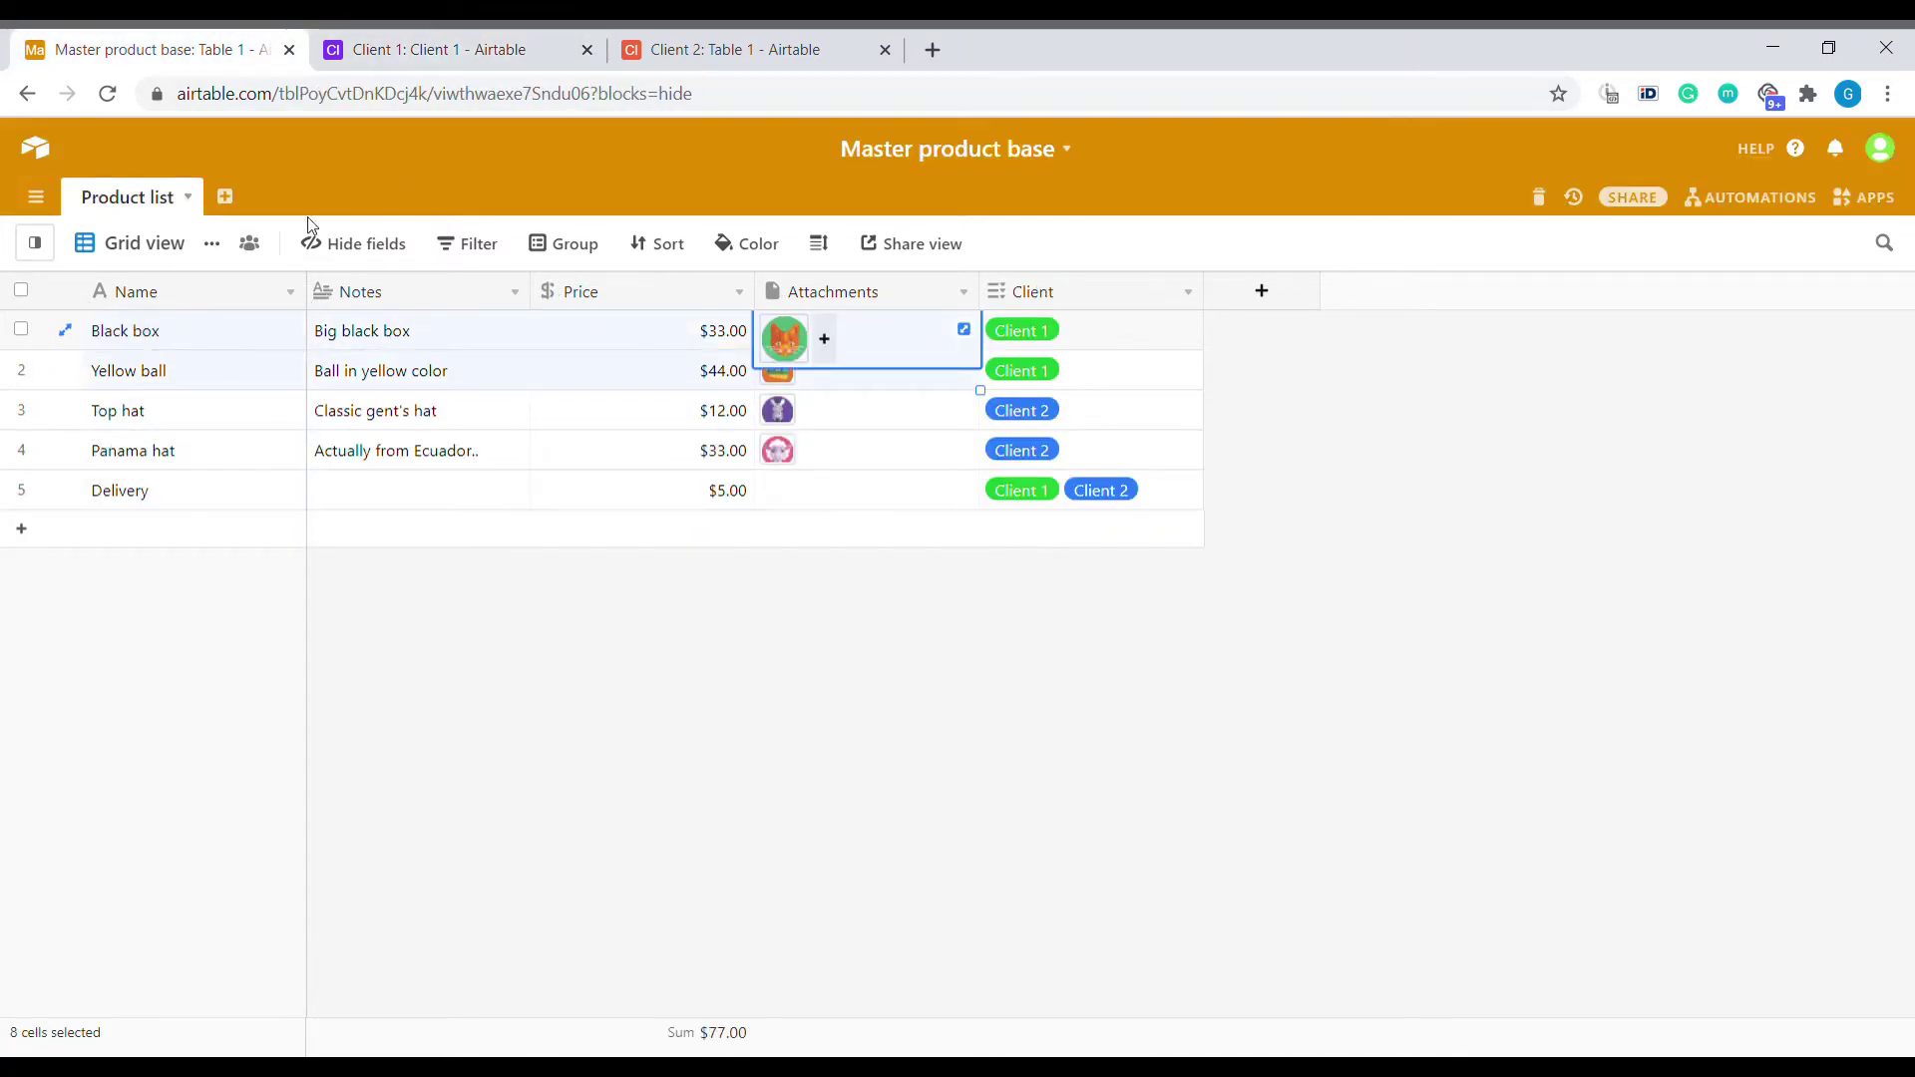
left_click(147, 245)
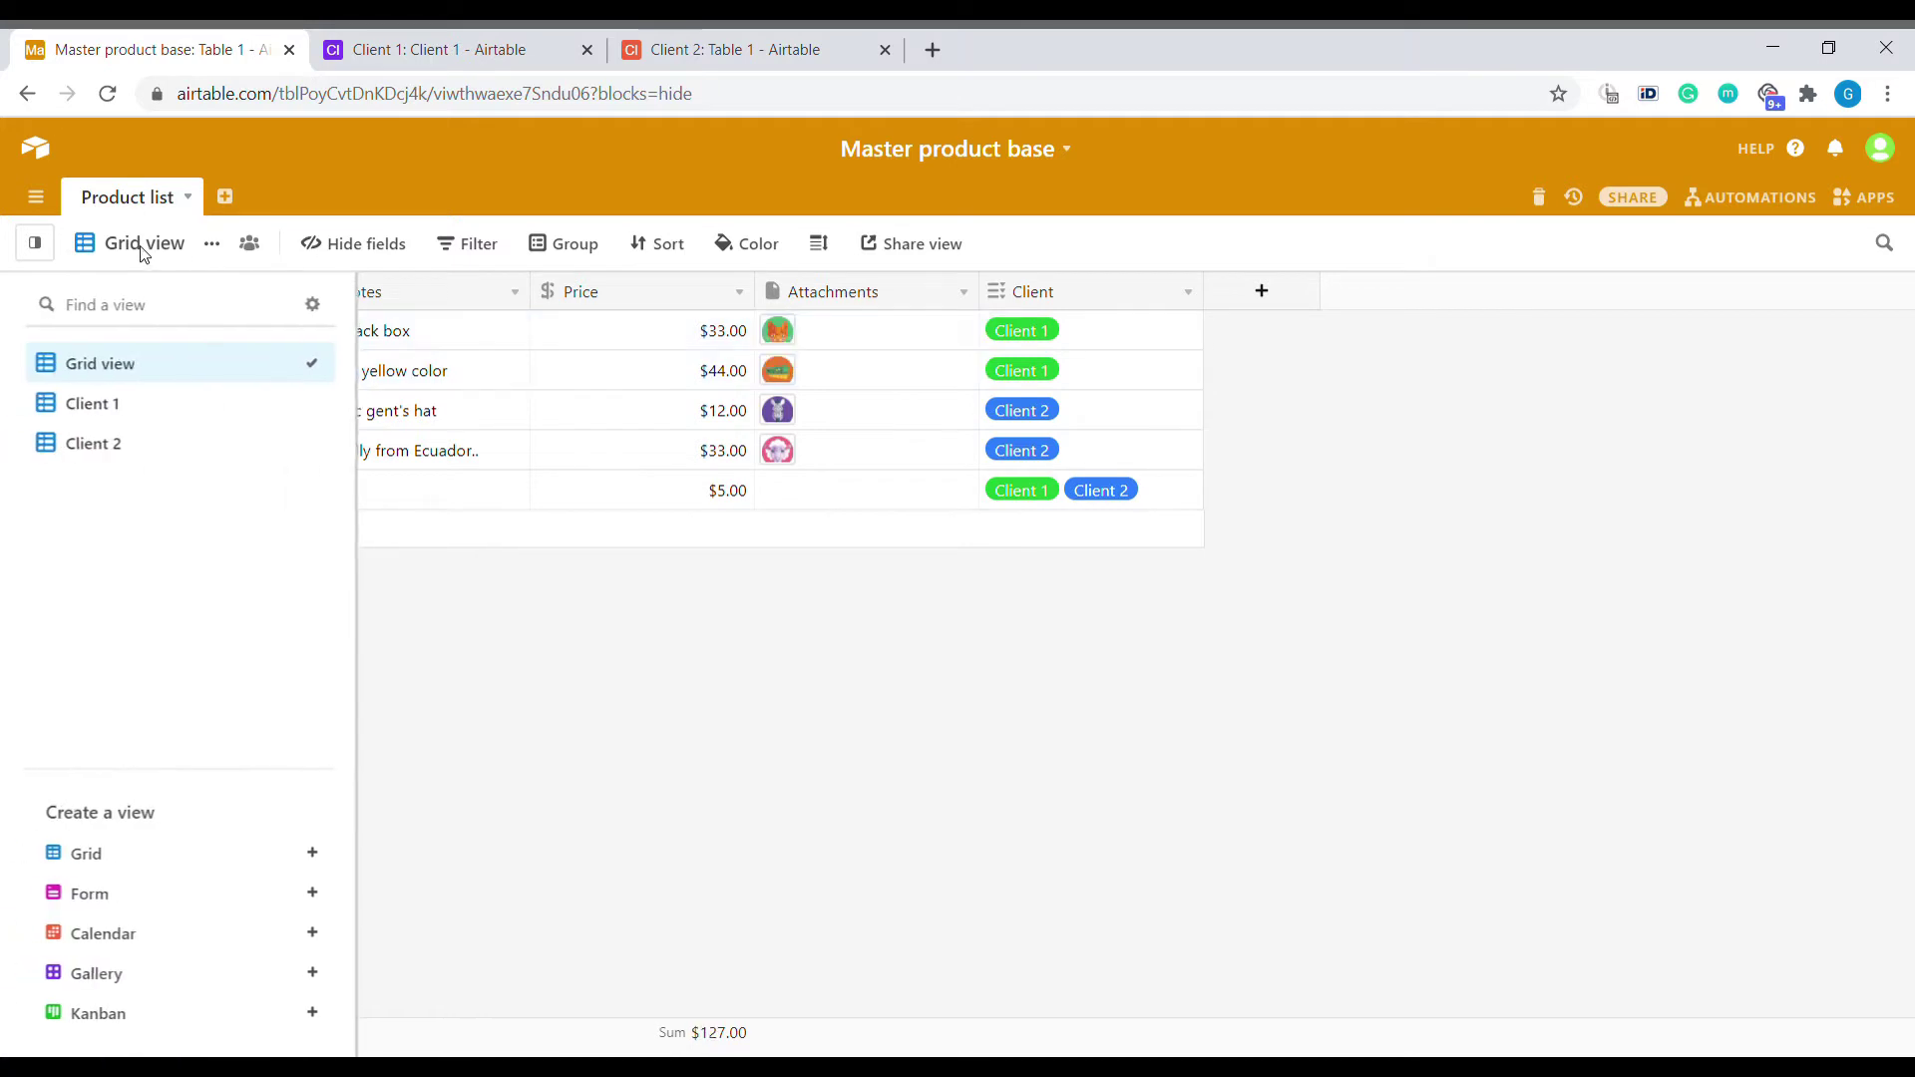
left_click(146, 403)
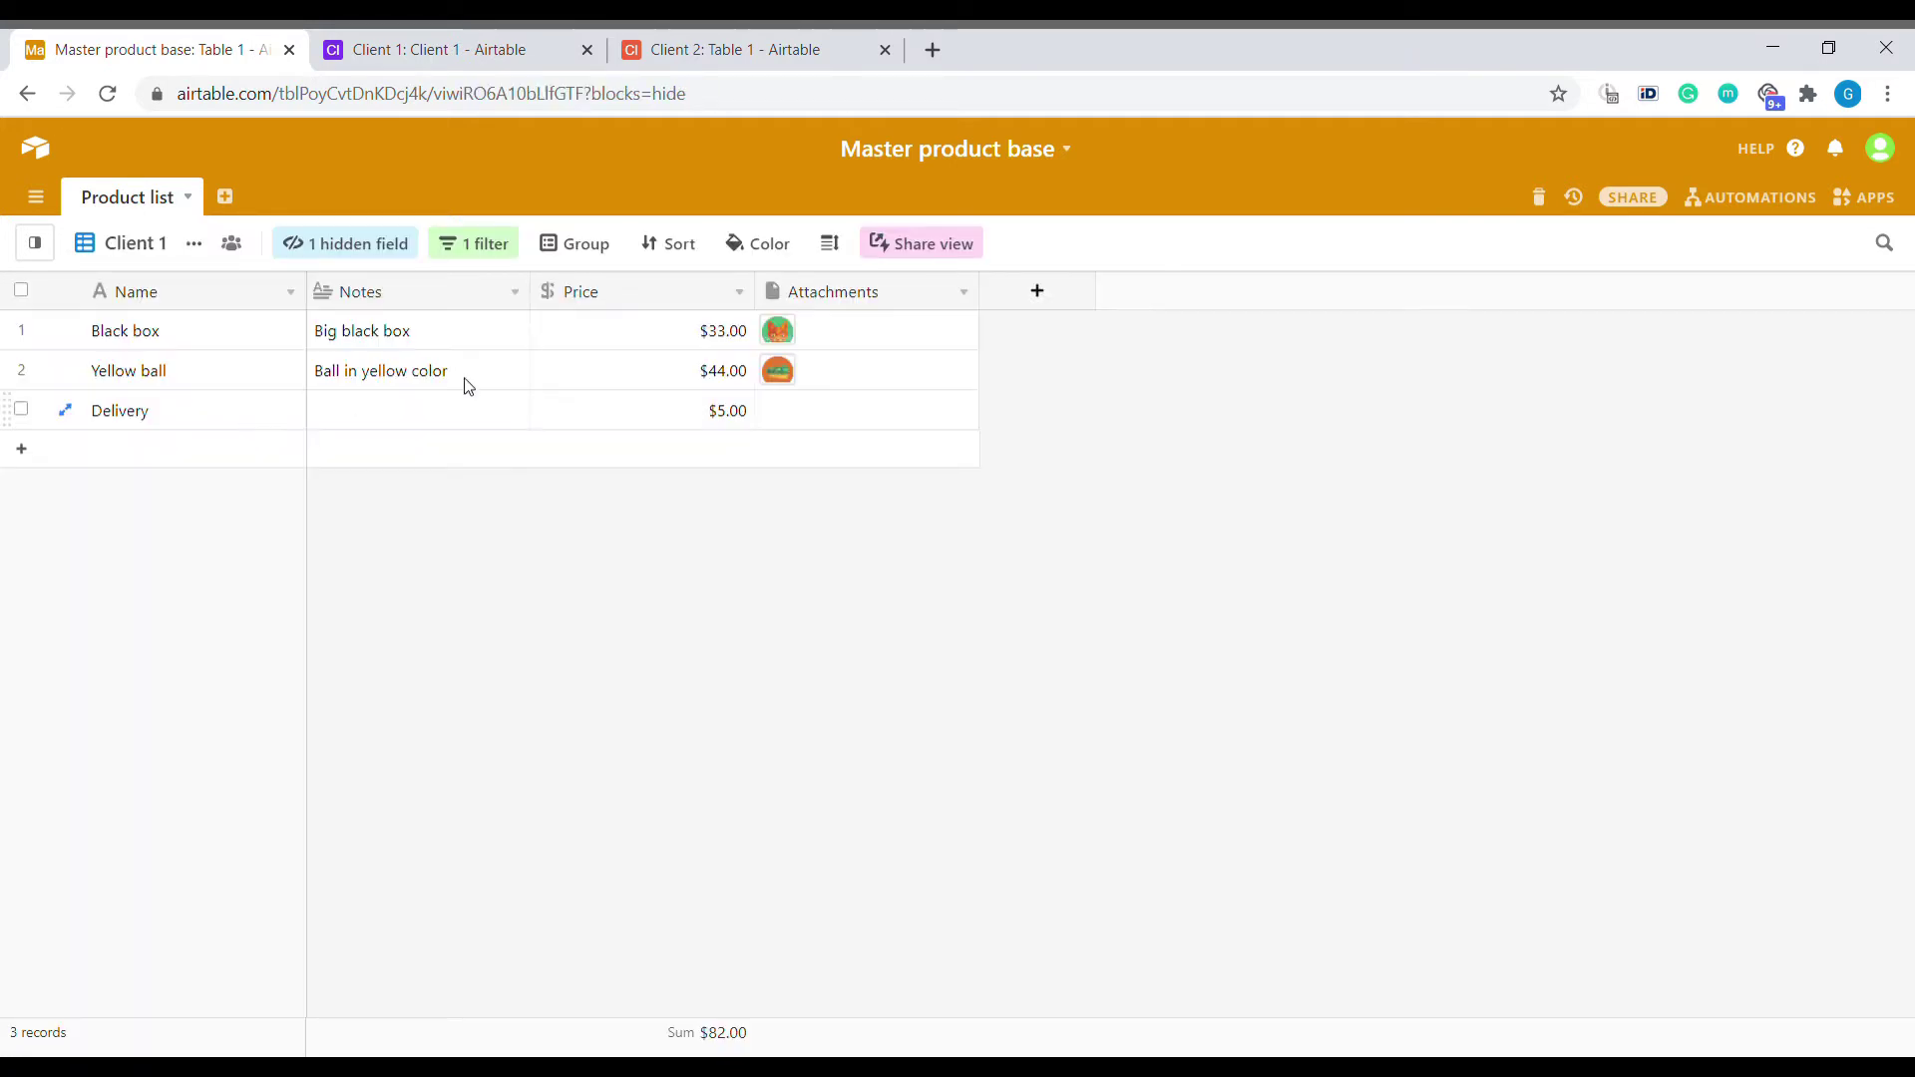
left_click_drag(874, 343, 594, 389)
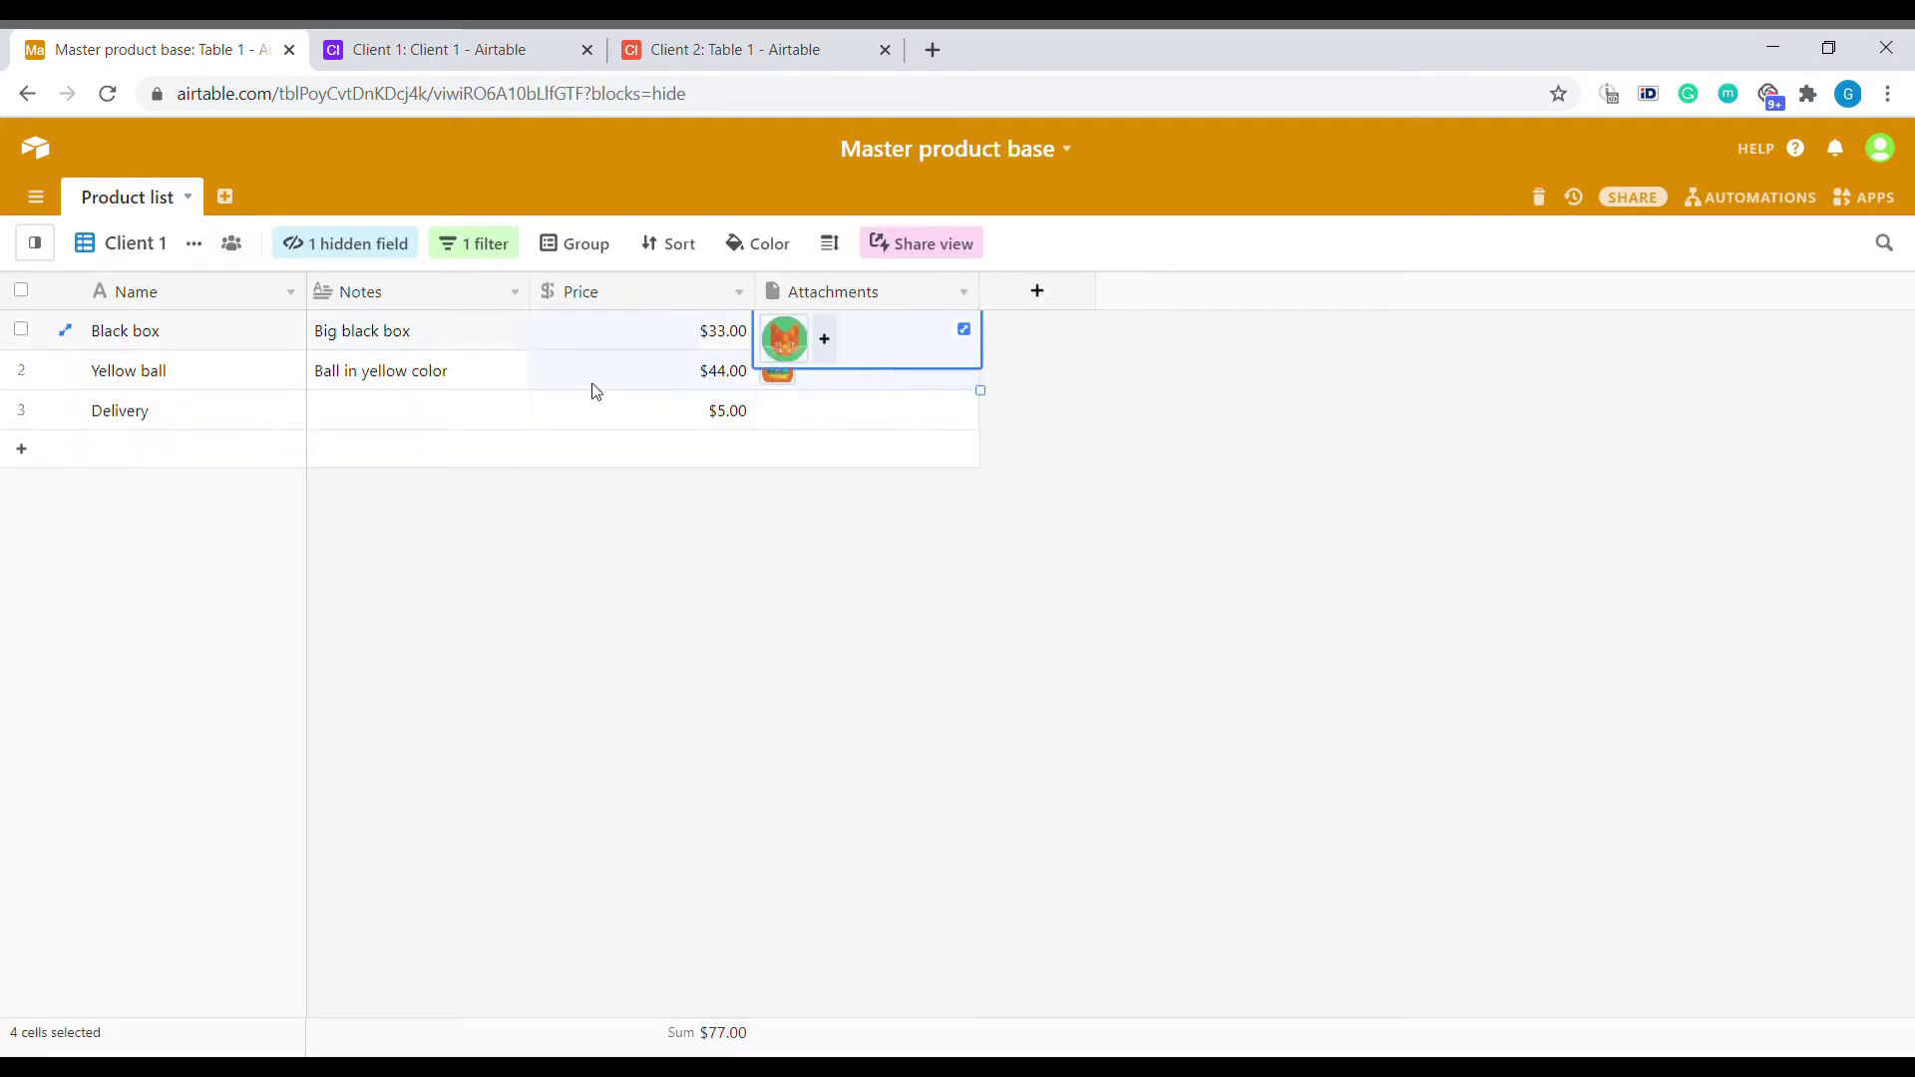
Check the Client 1 base, then switch the master Product list to its Client 2 view.
left_click(518, 52)
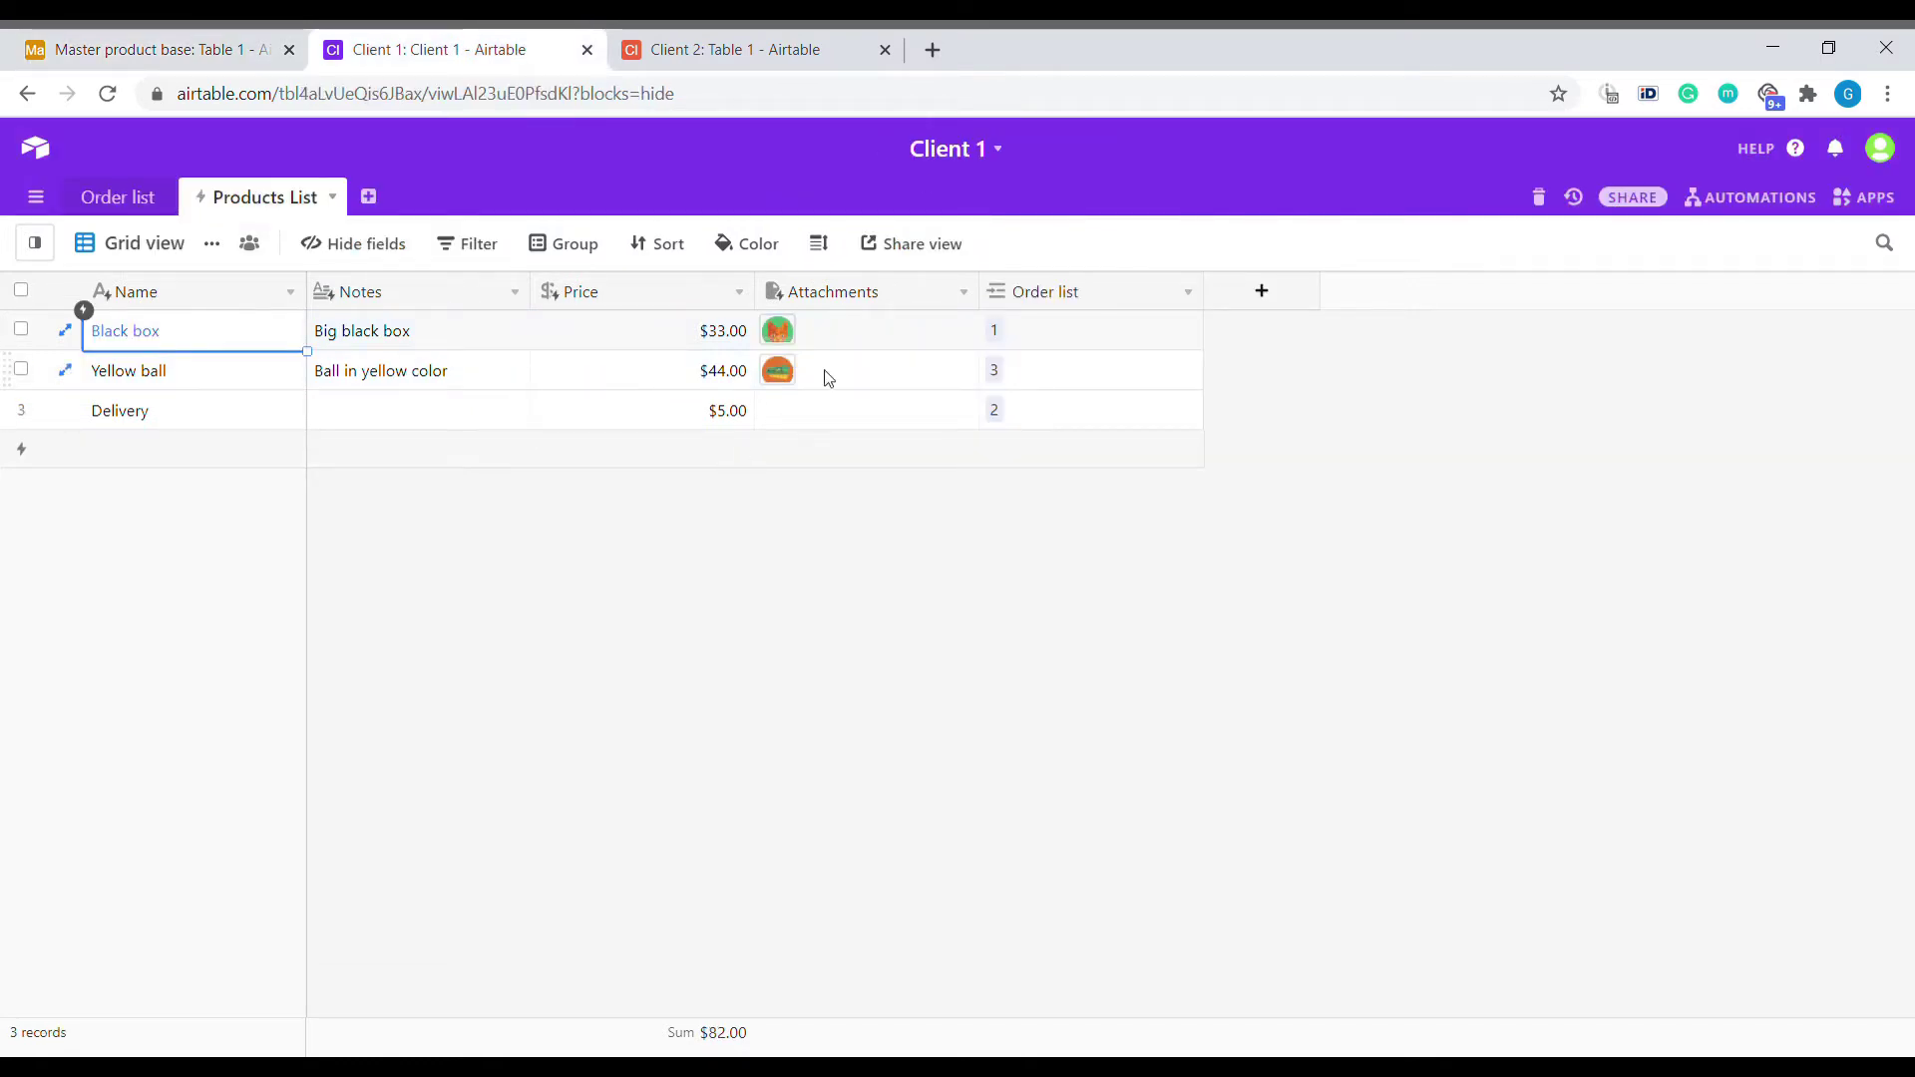
left_click(179, 40)
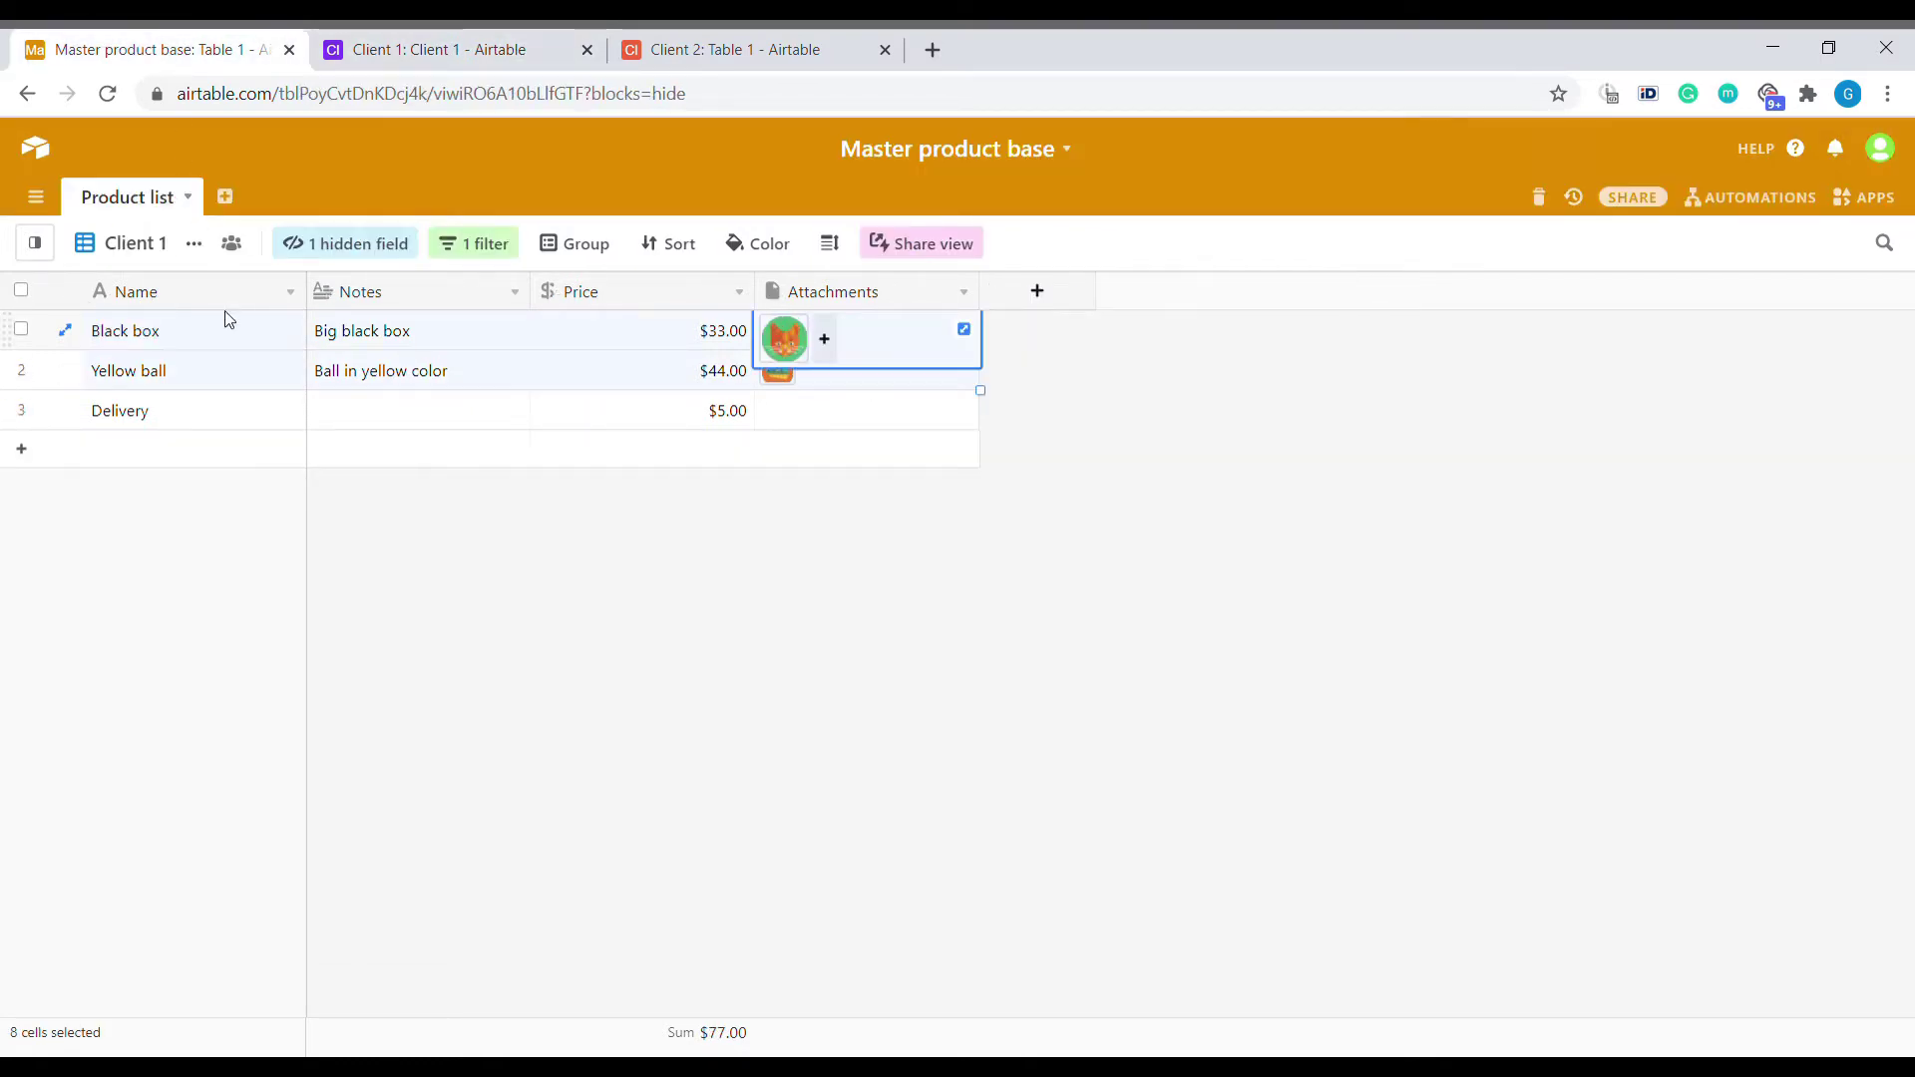
left_click(140, 243)
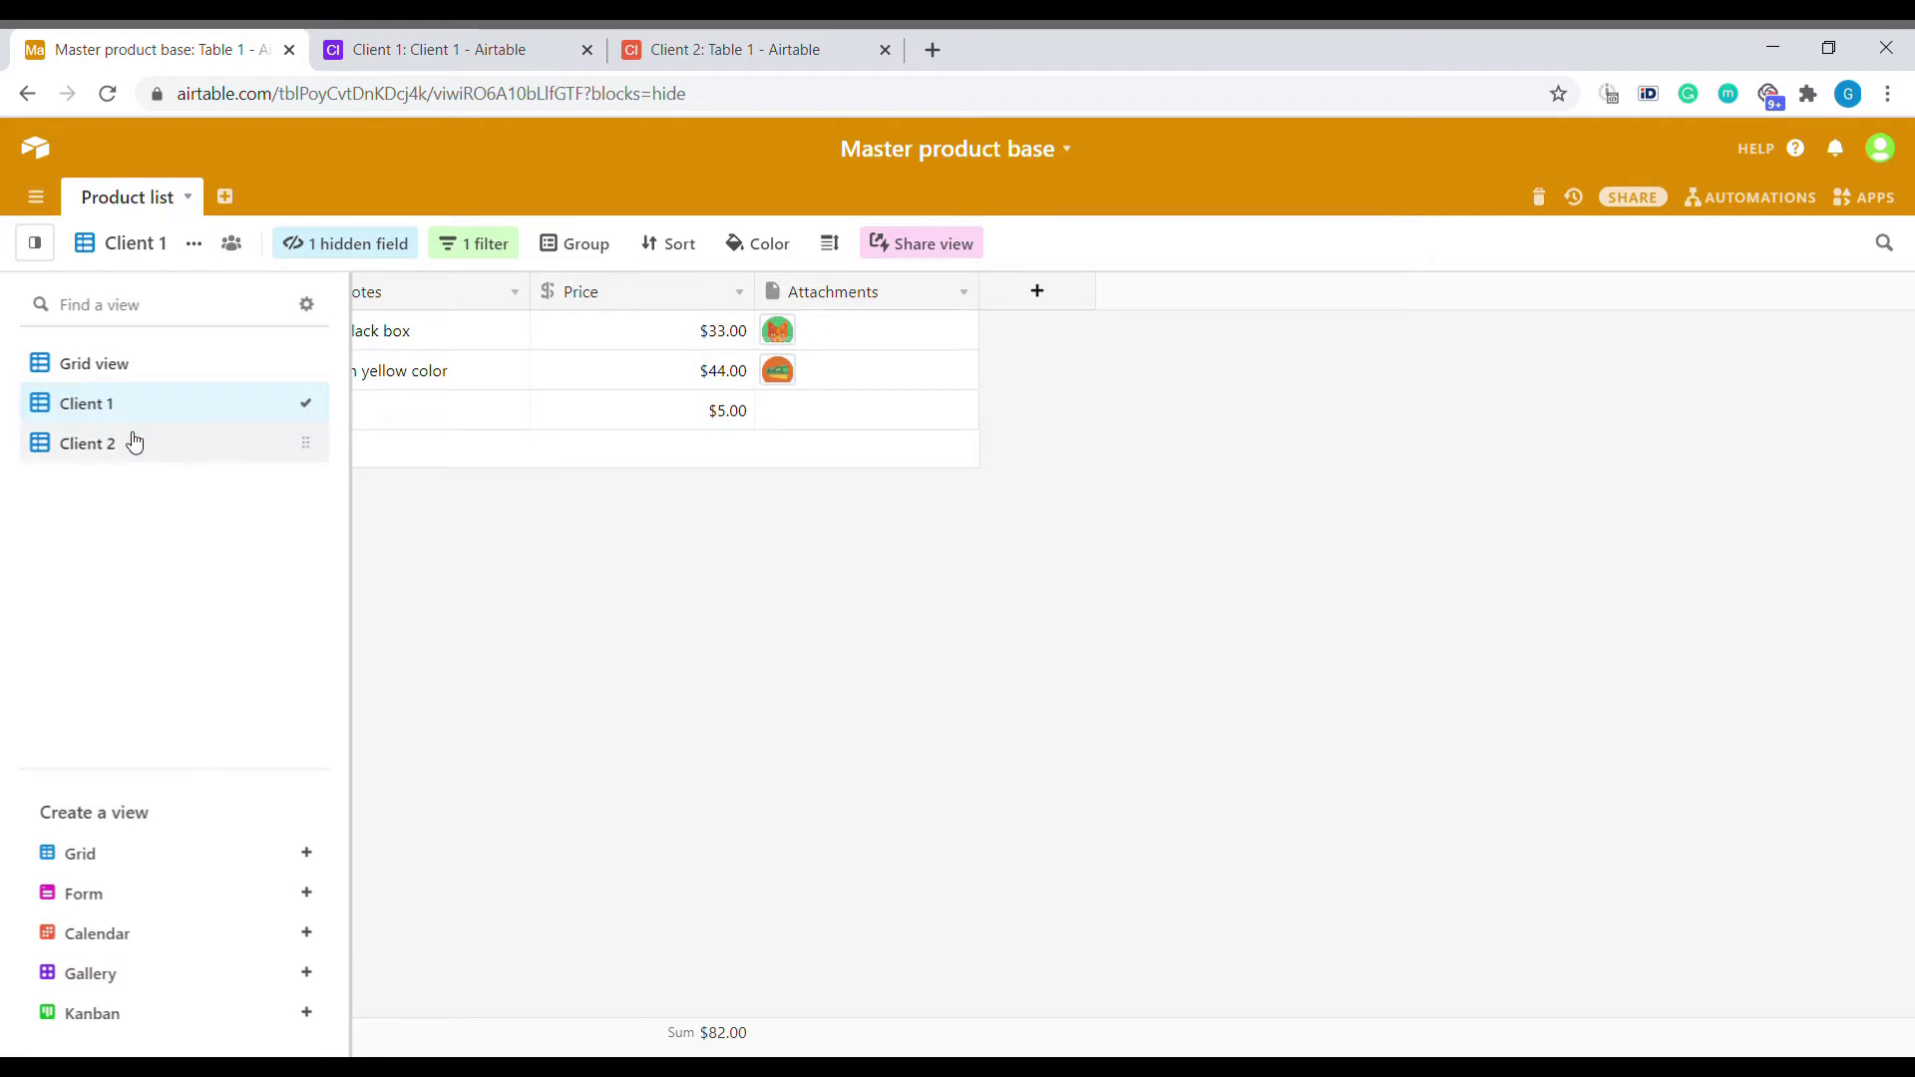
left_click(135, 443)
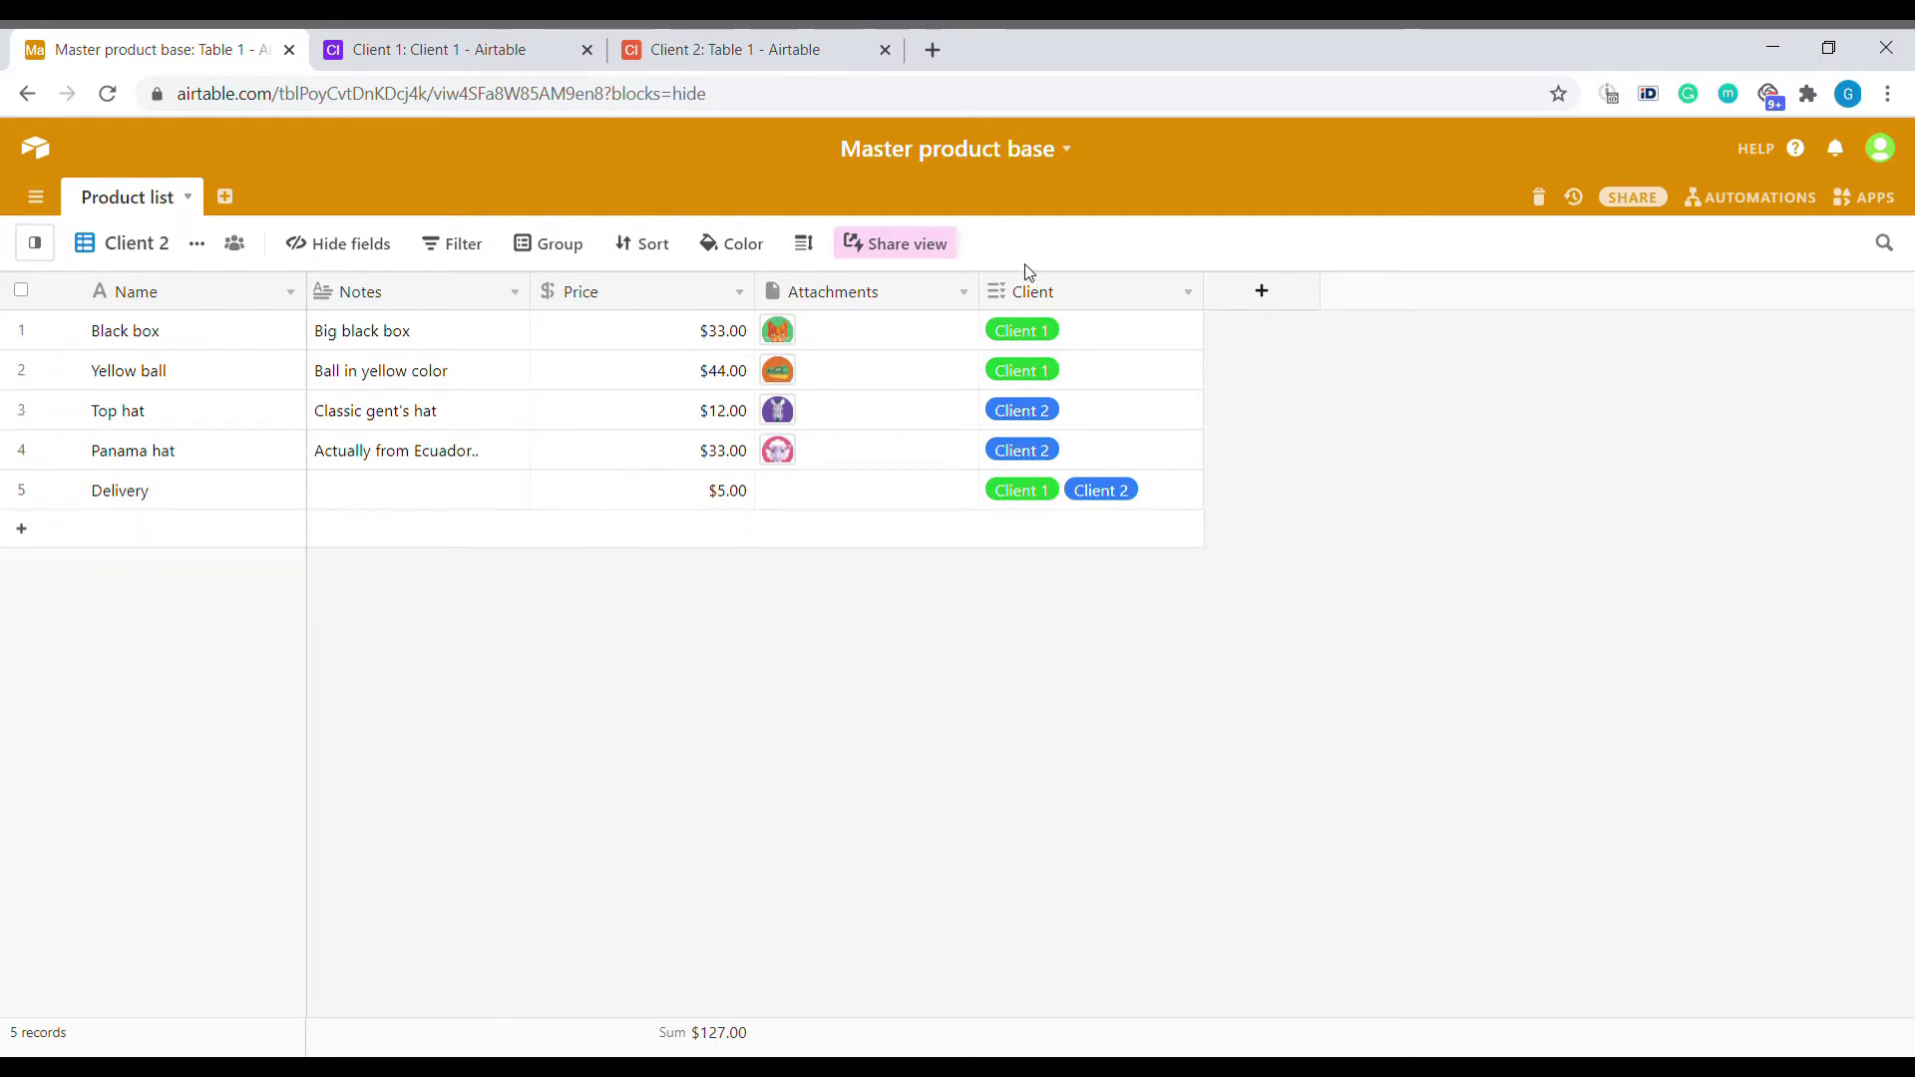
Filter the Client 2 view to records whose Client field has any of Client 2.
right_click(1061, 302)
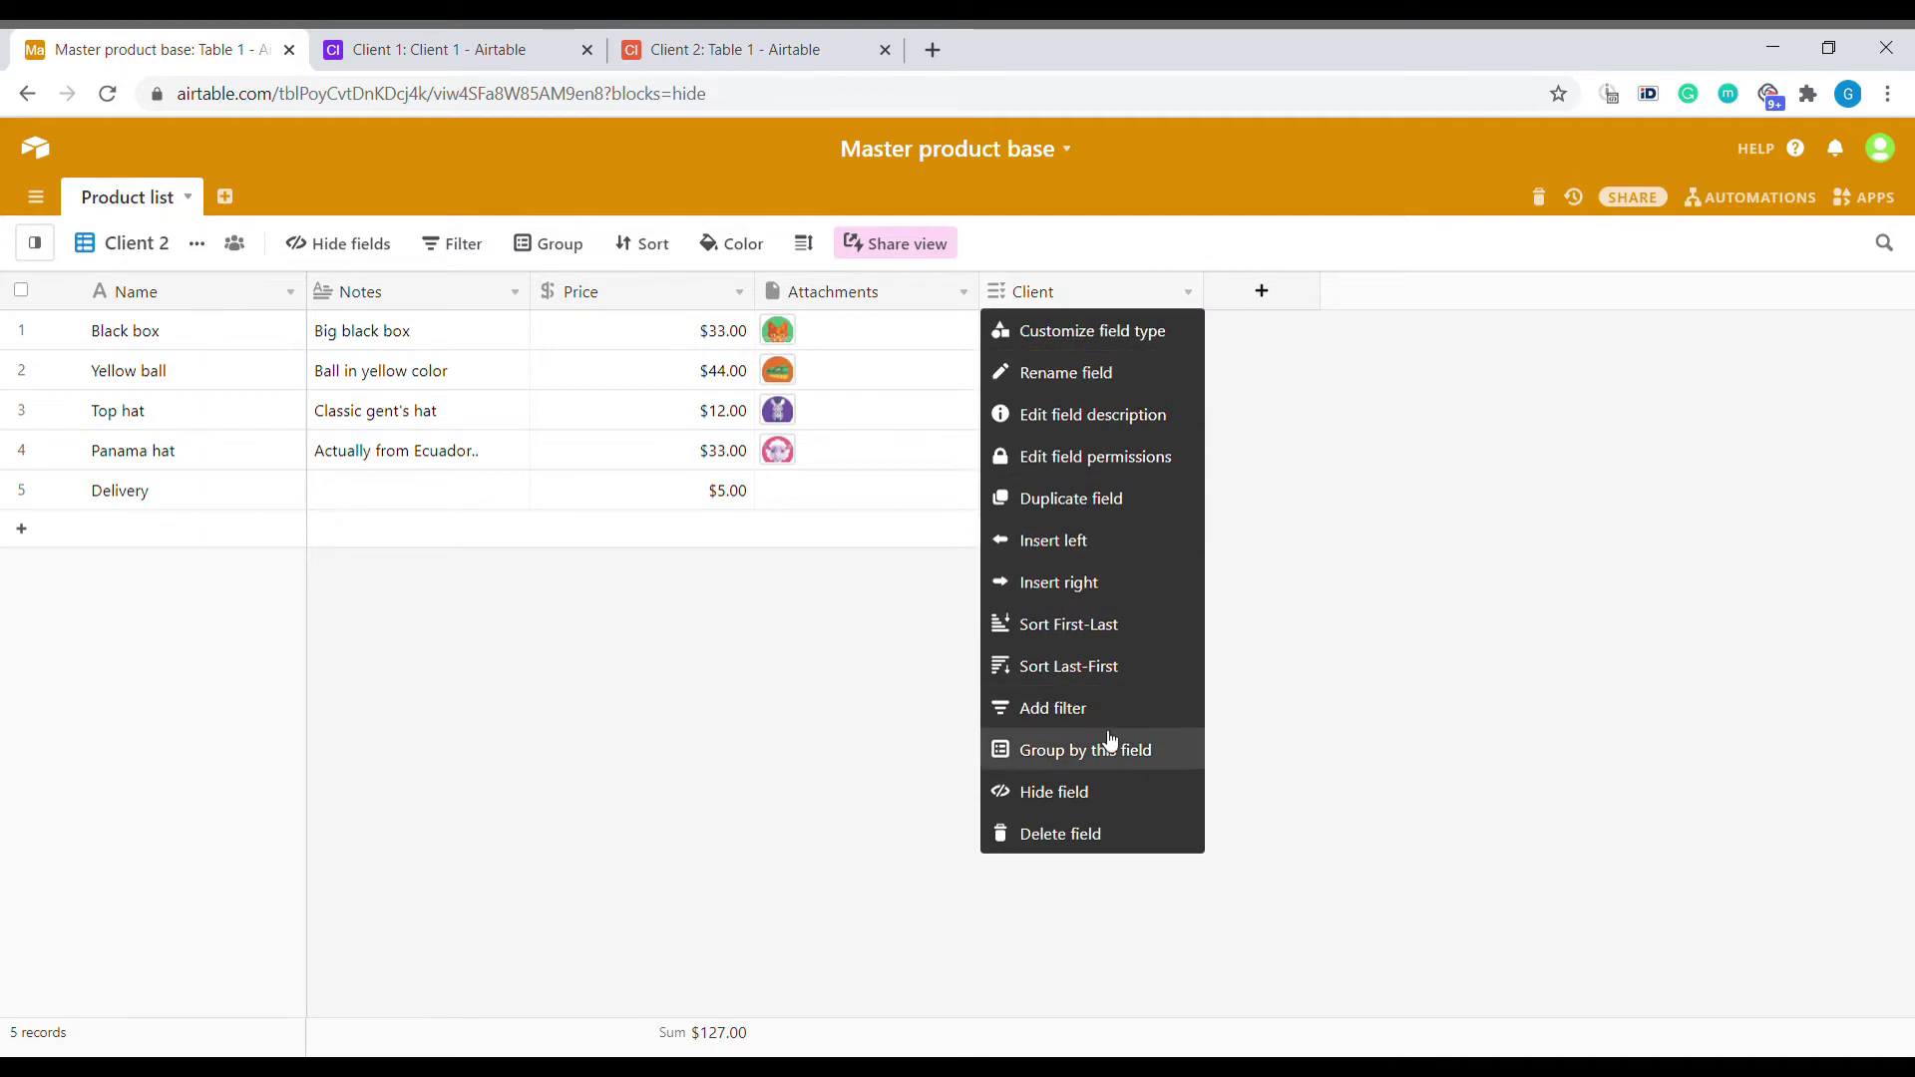
left_click(1077, 708)
left_click(888, 367)
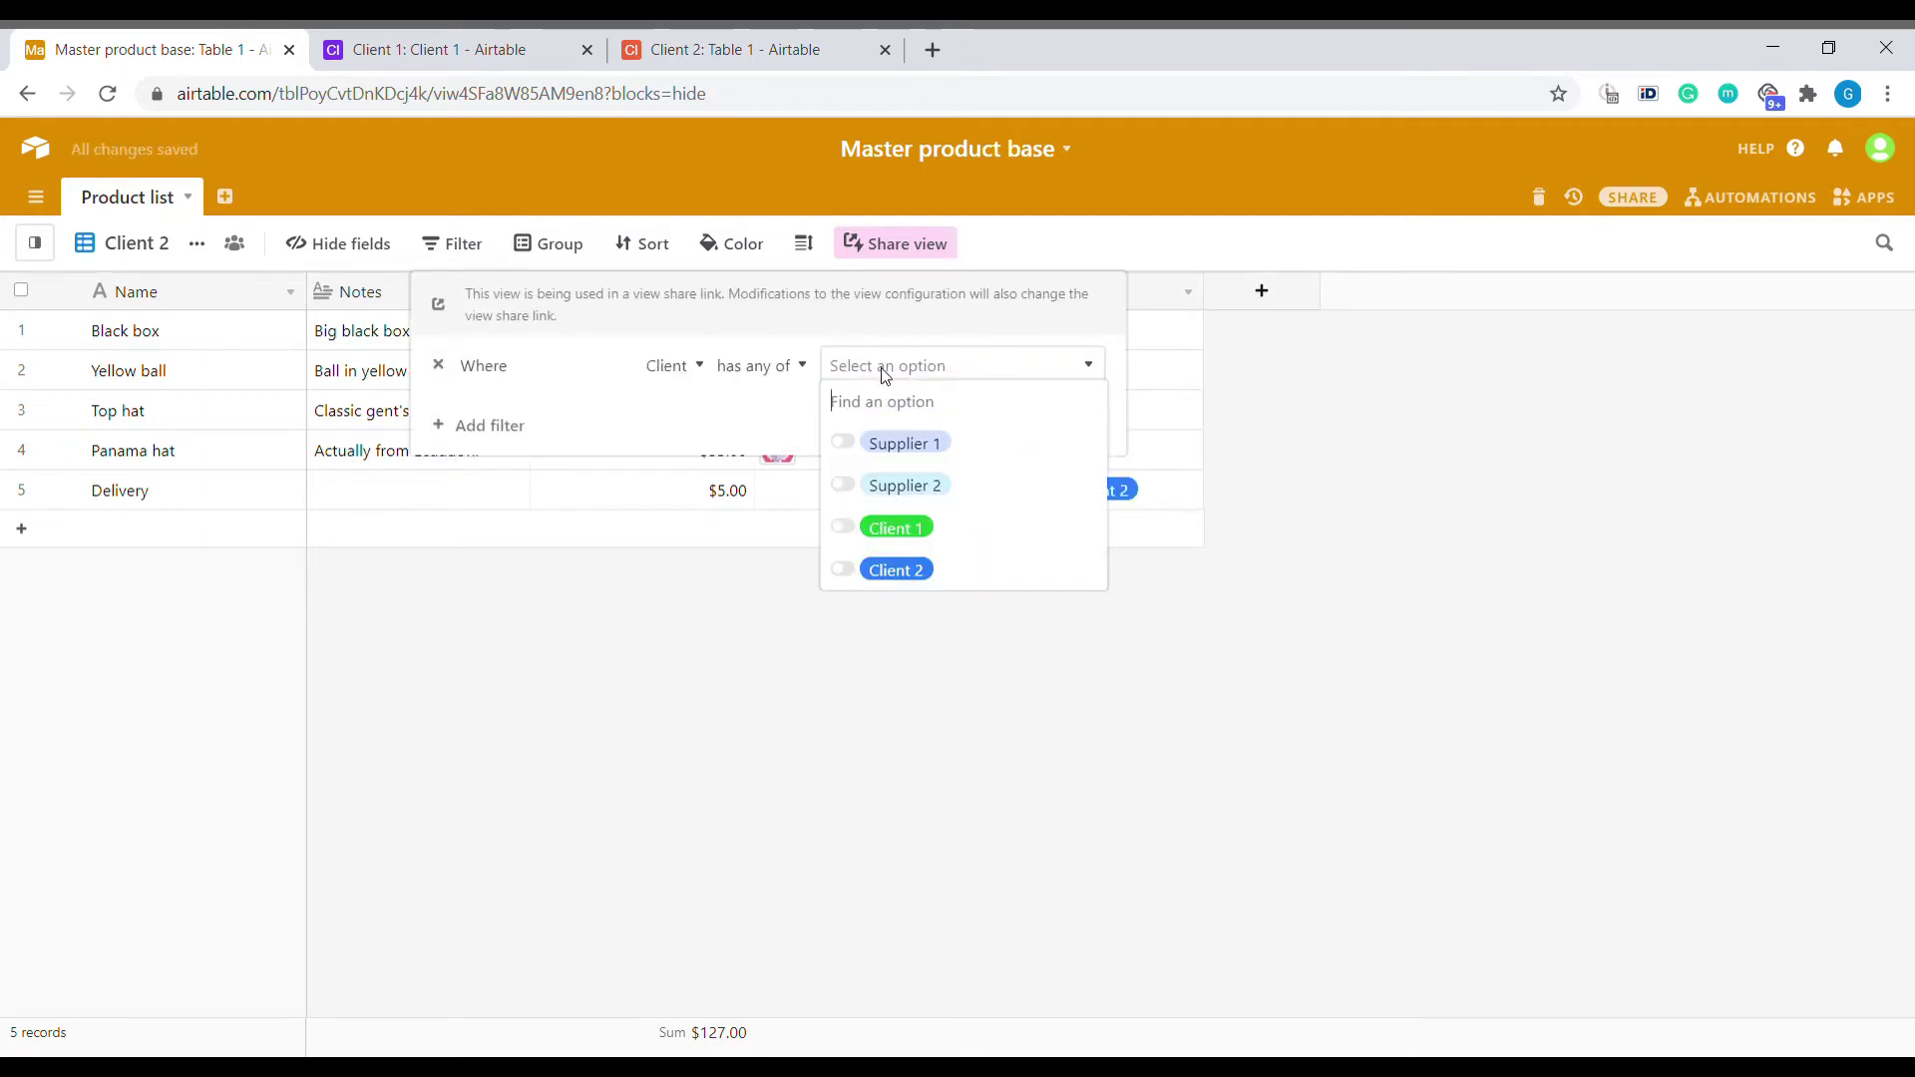
left_click(949, 572)
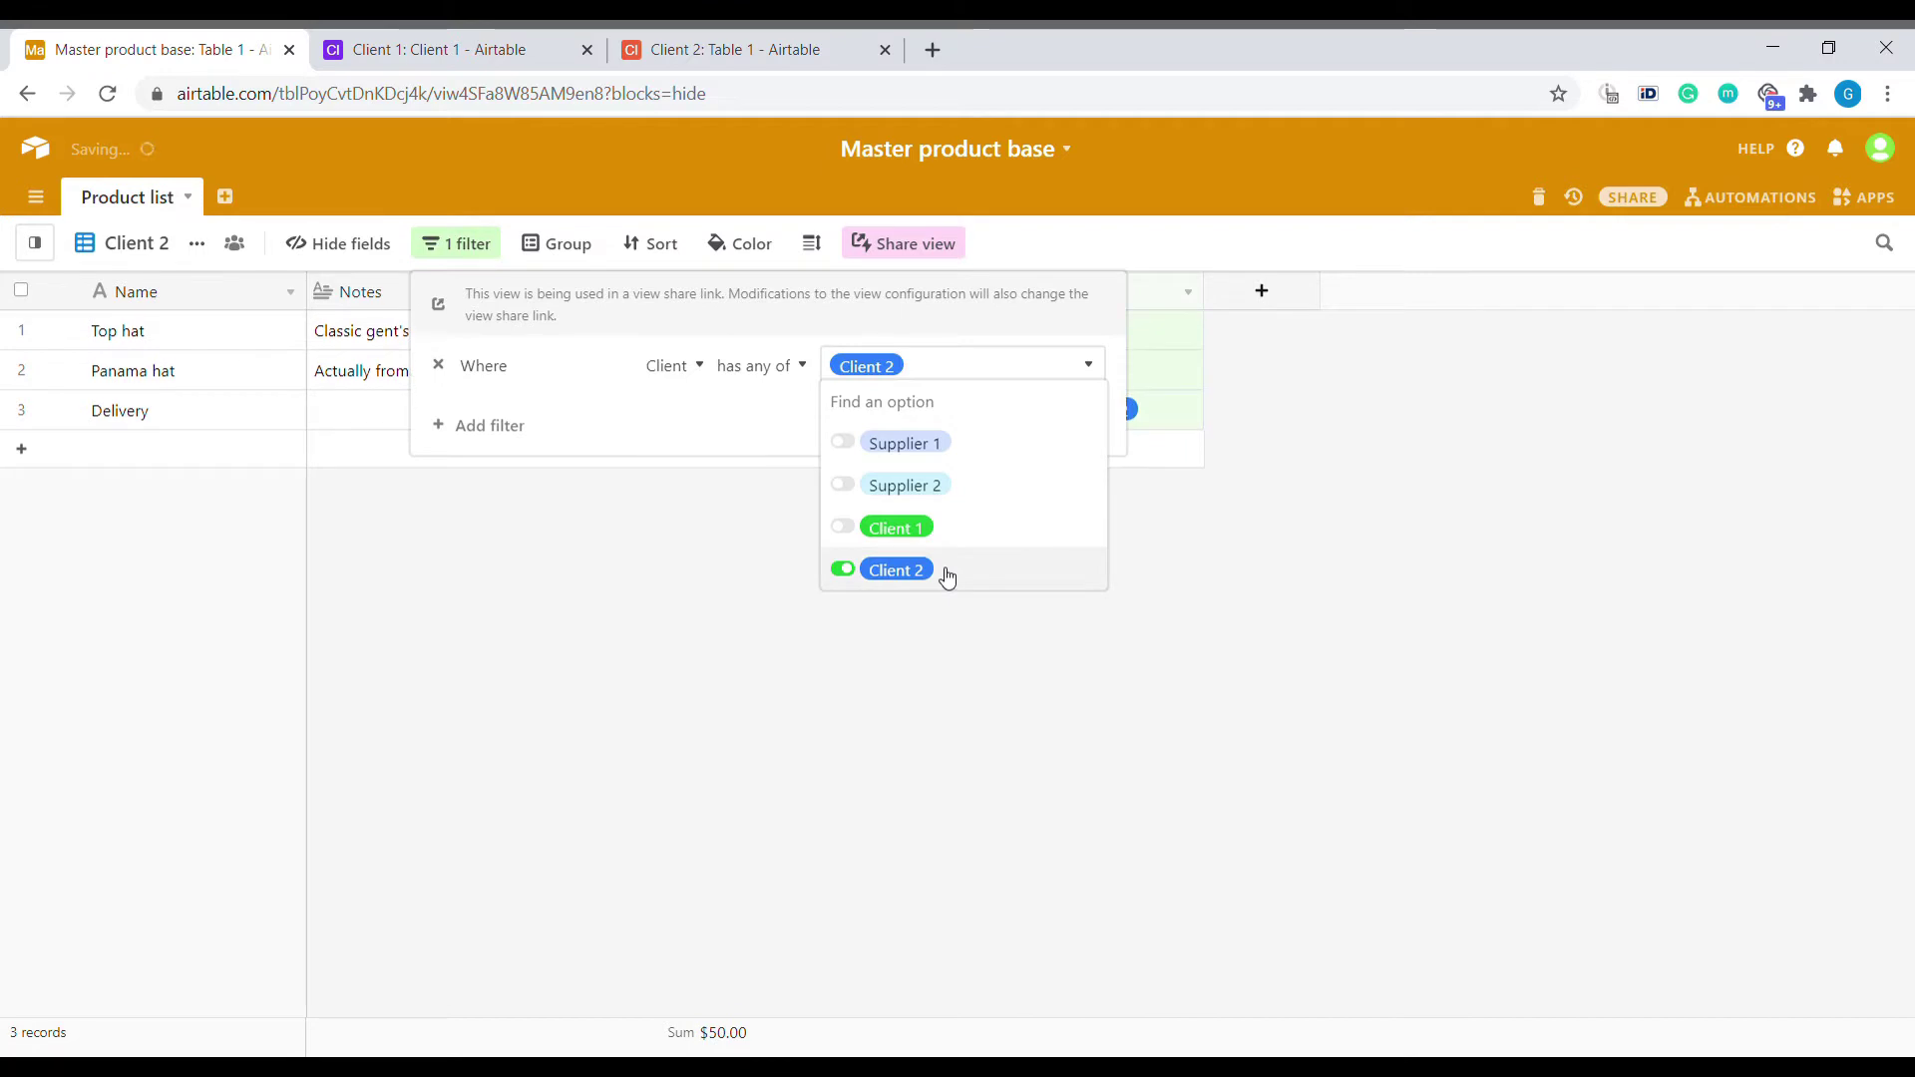
left_click(554, 637)
left_click(430, 140)
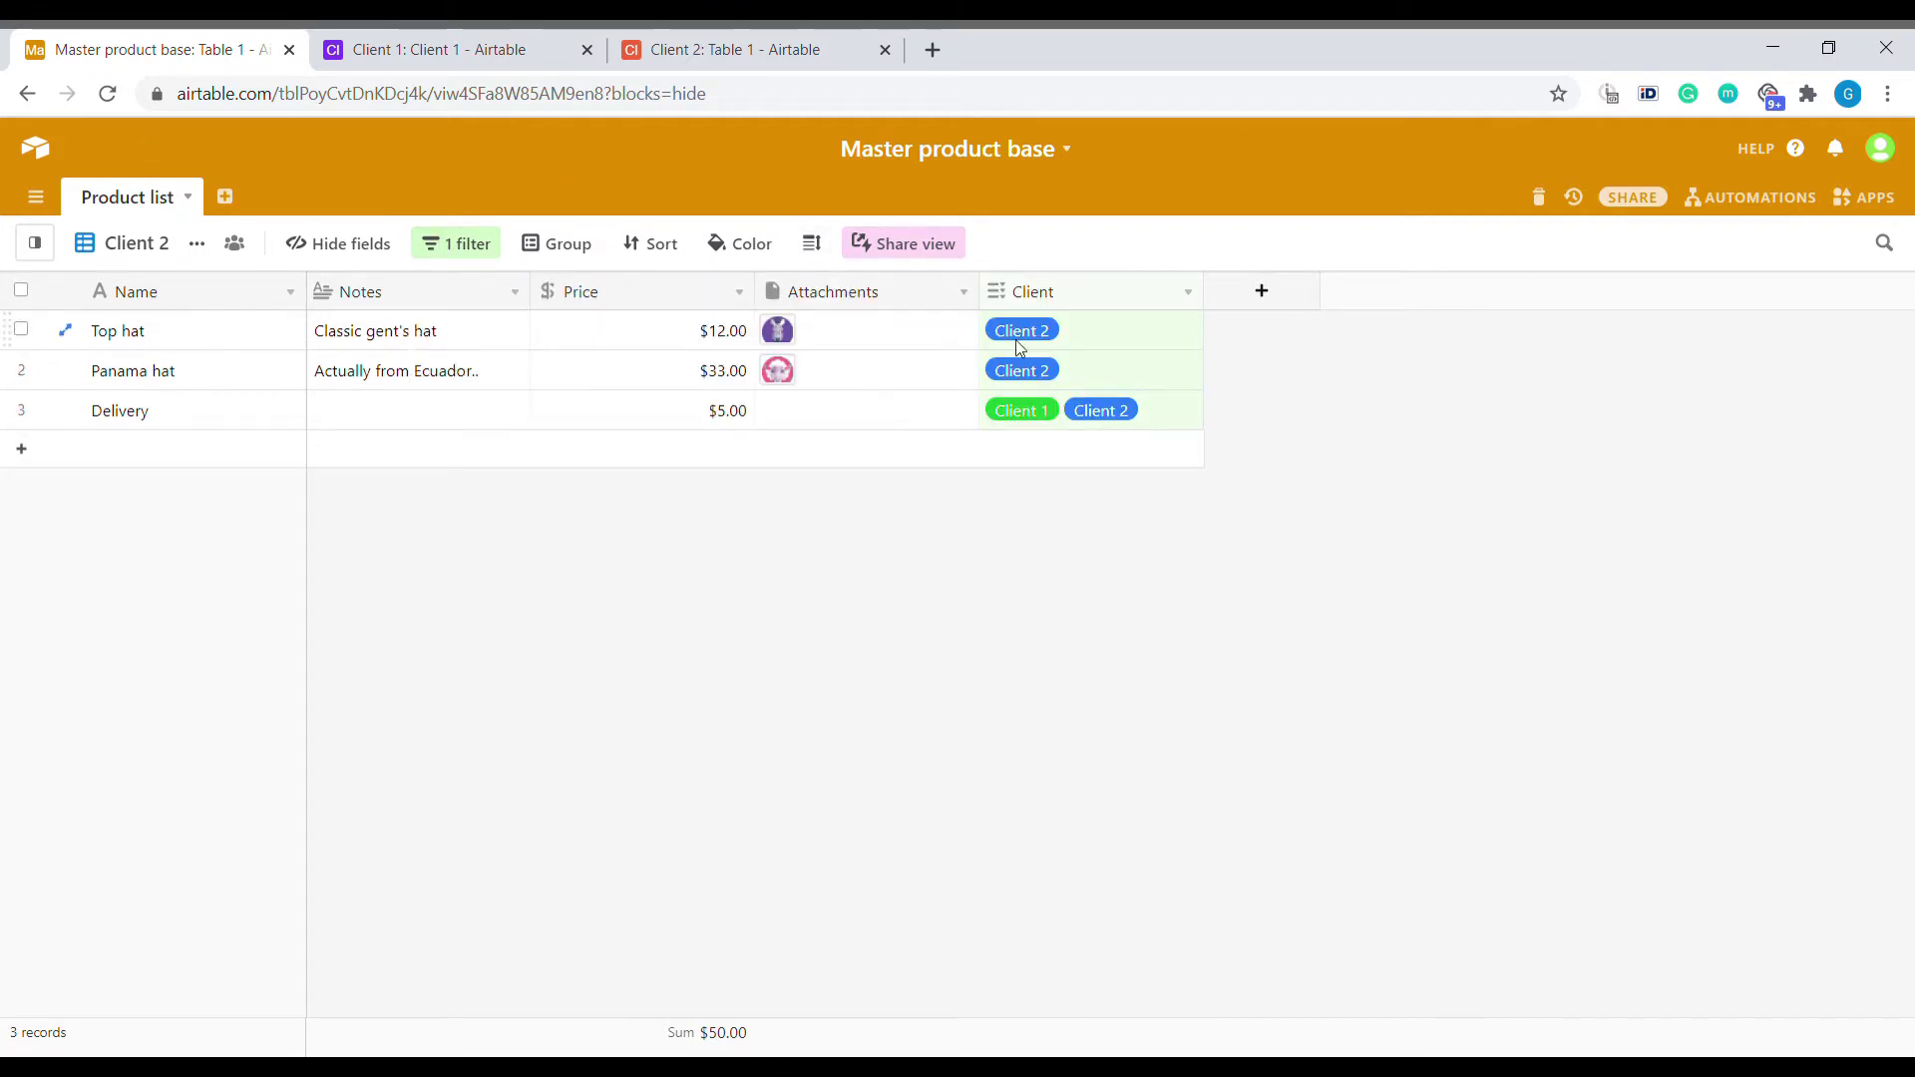
Share the Client 2 view with syncing to other bases allowed and copy its link.
left_click(906, 258)
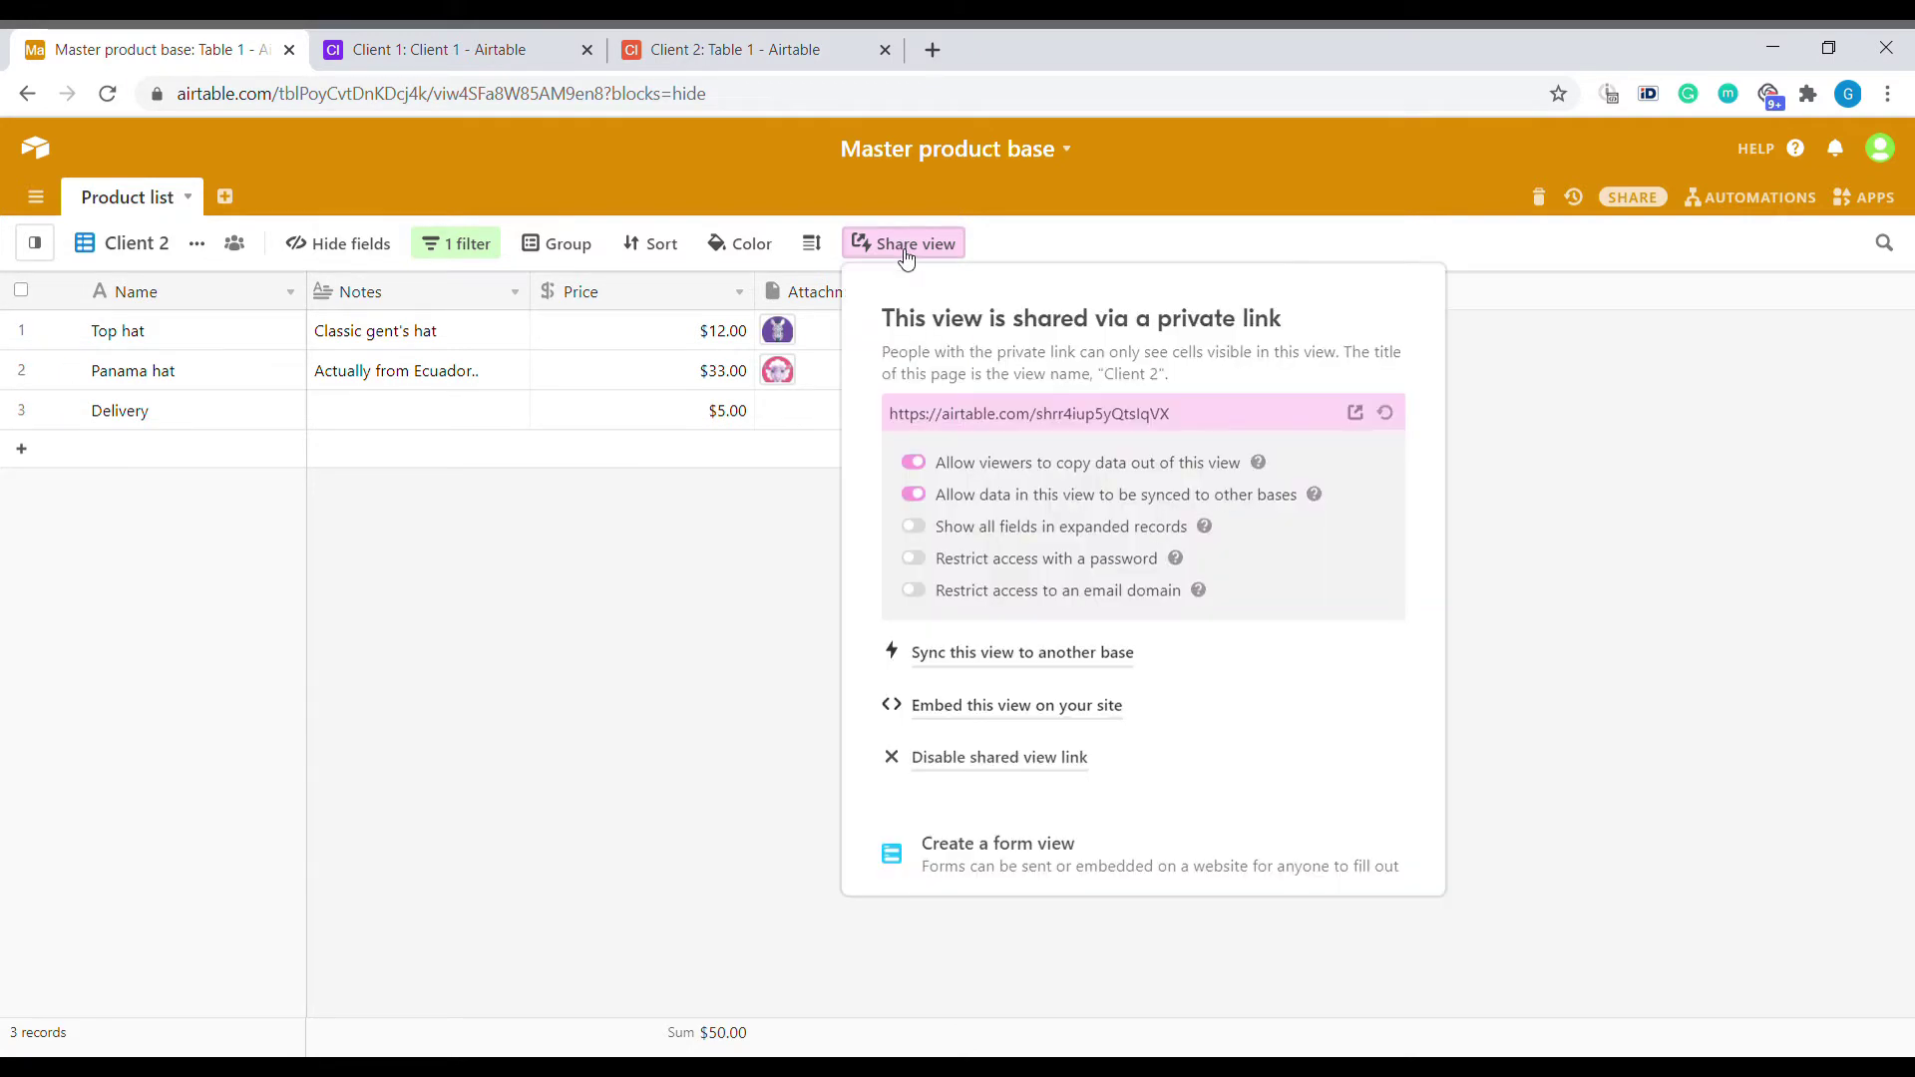
left_click(914, 493)
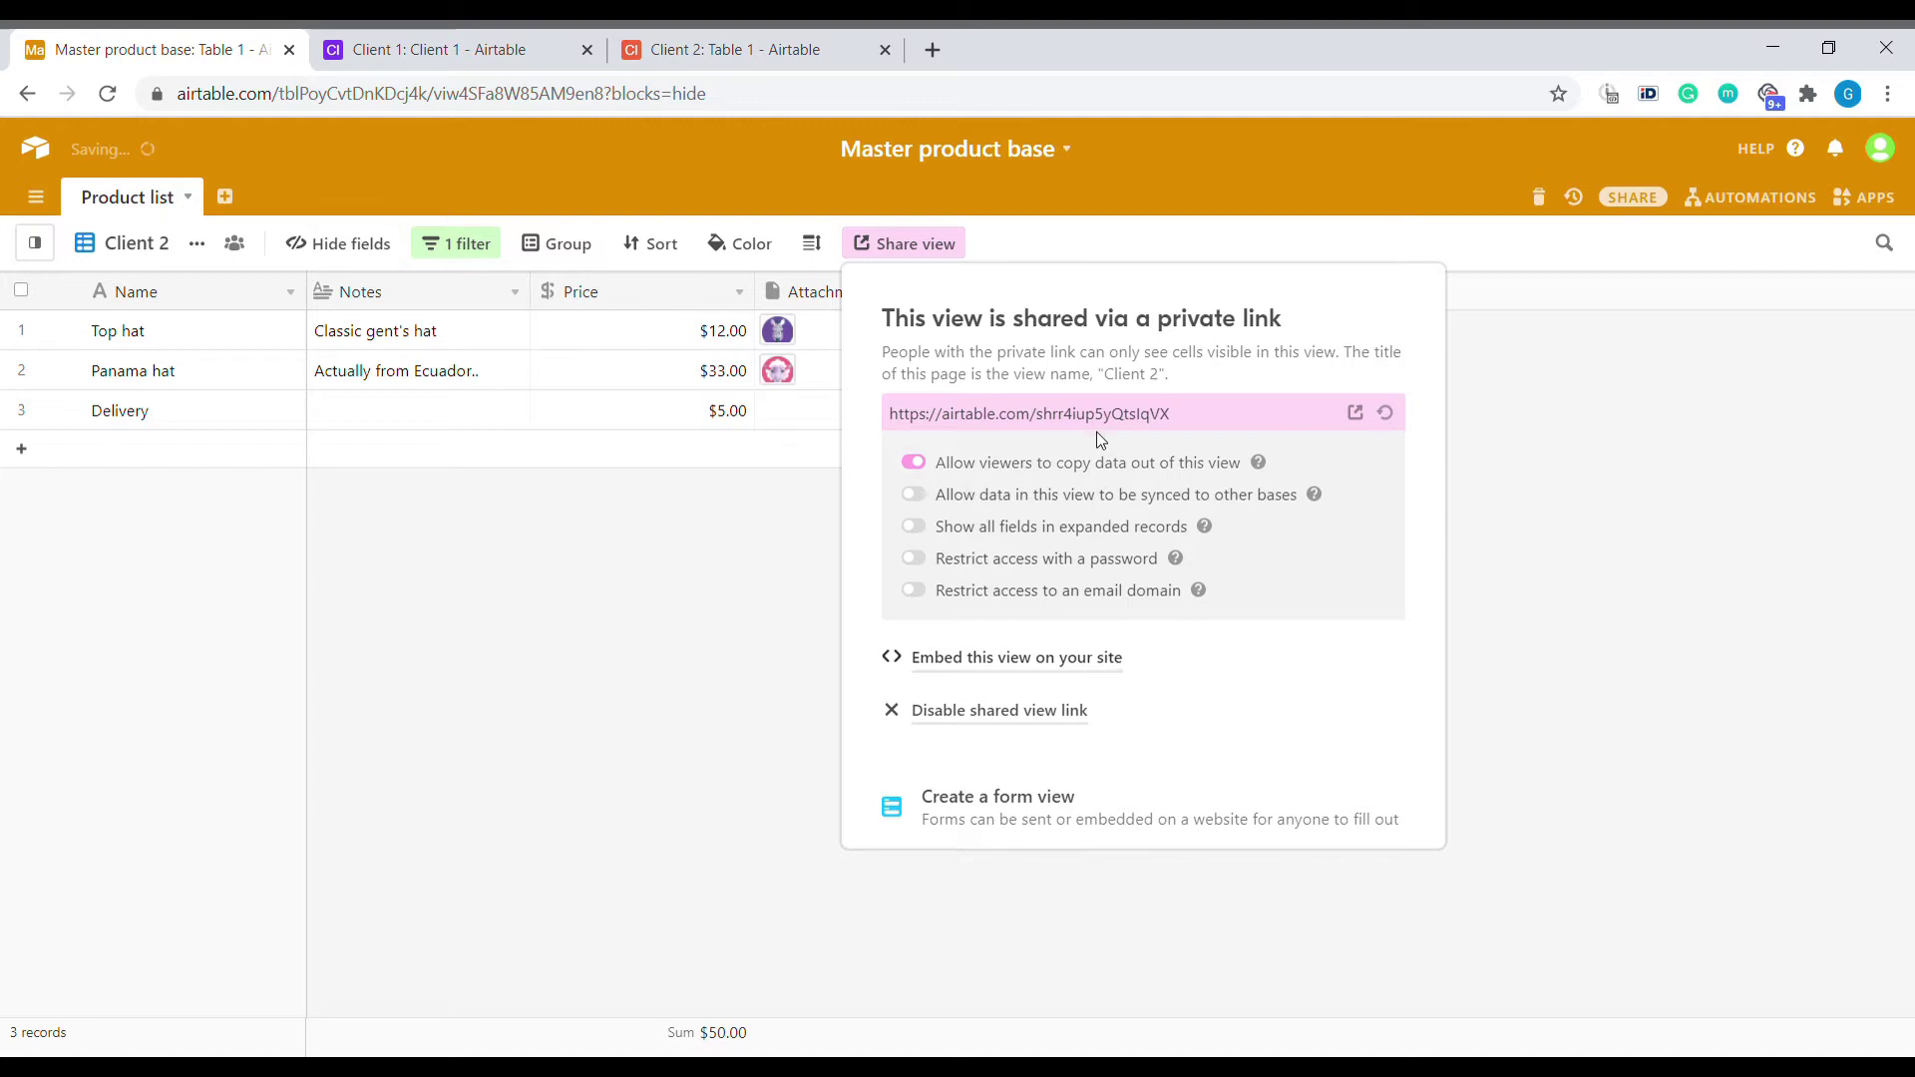
left_click(914, 494)
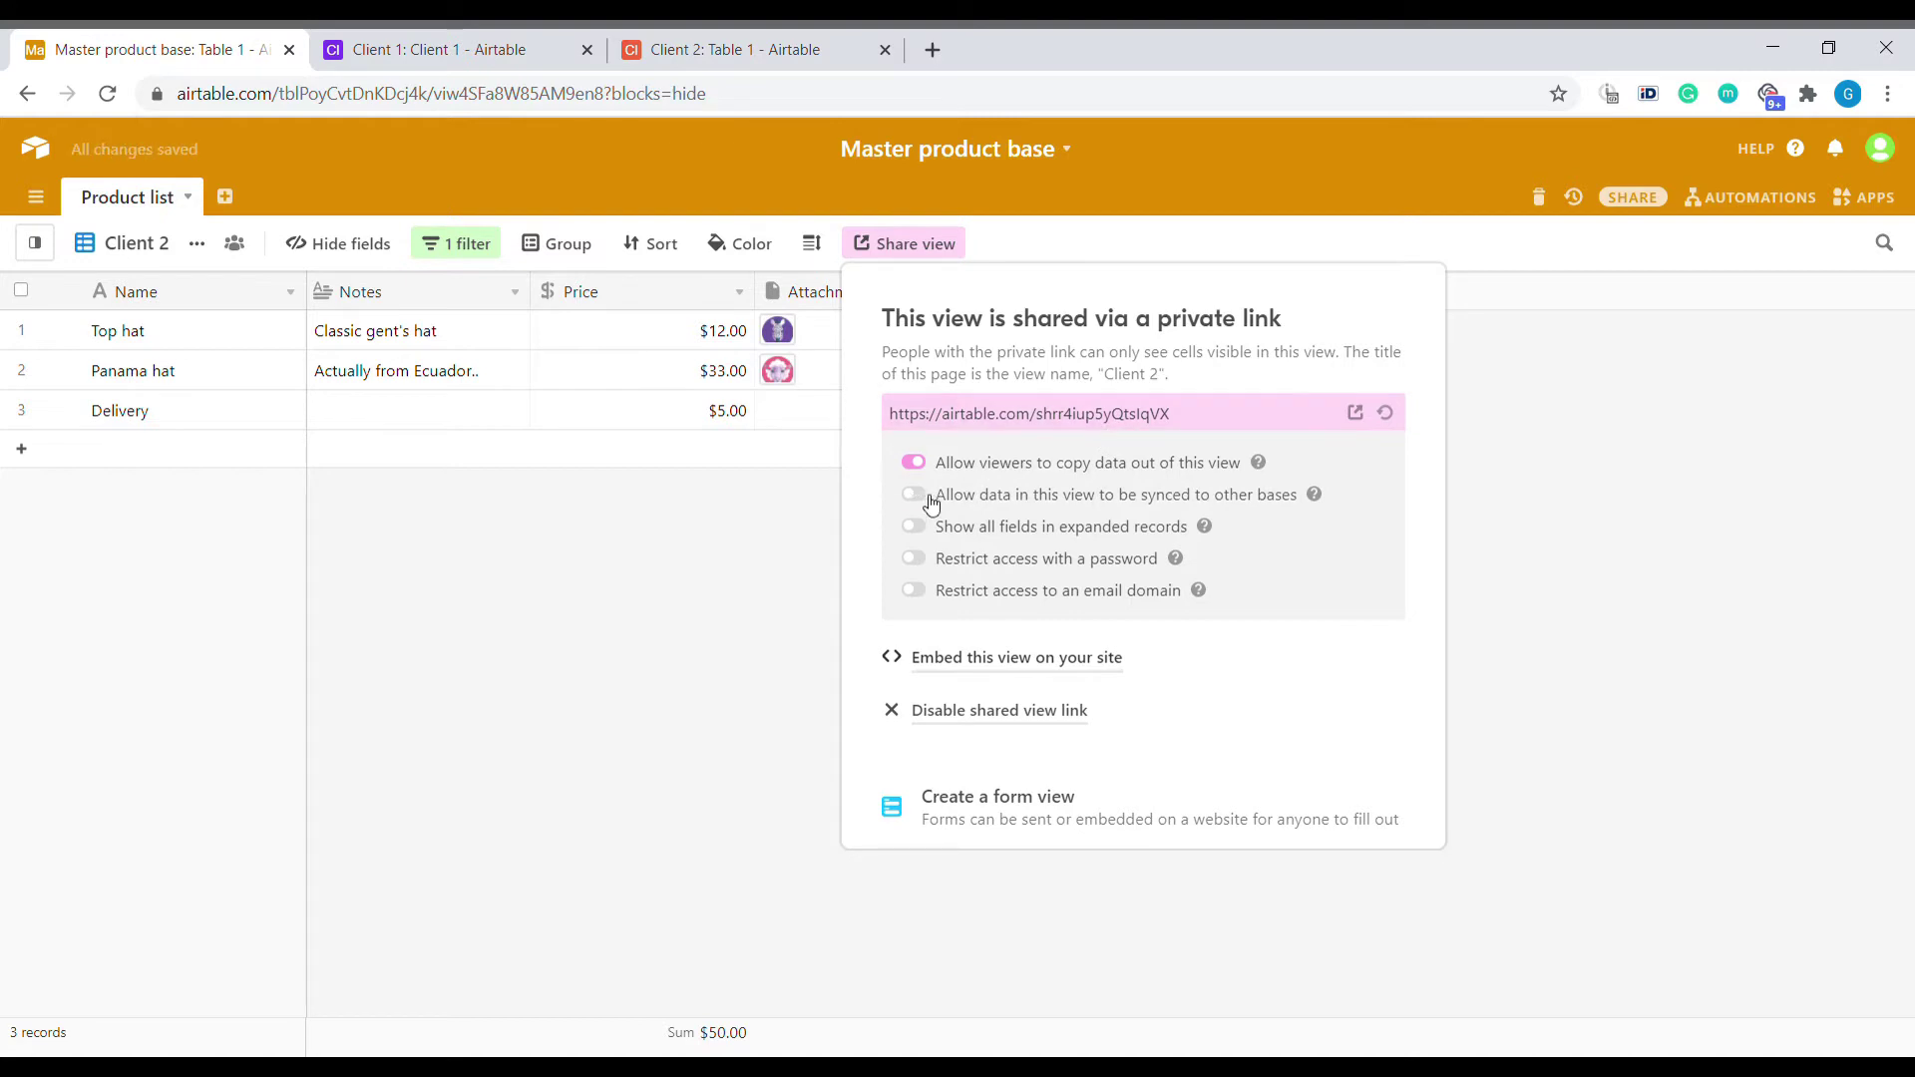
left_click(1215, 422)
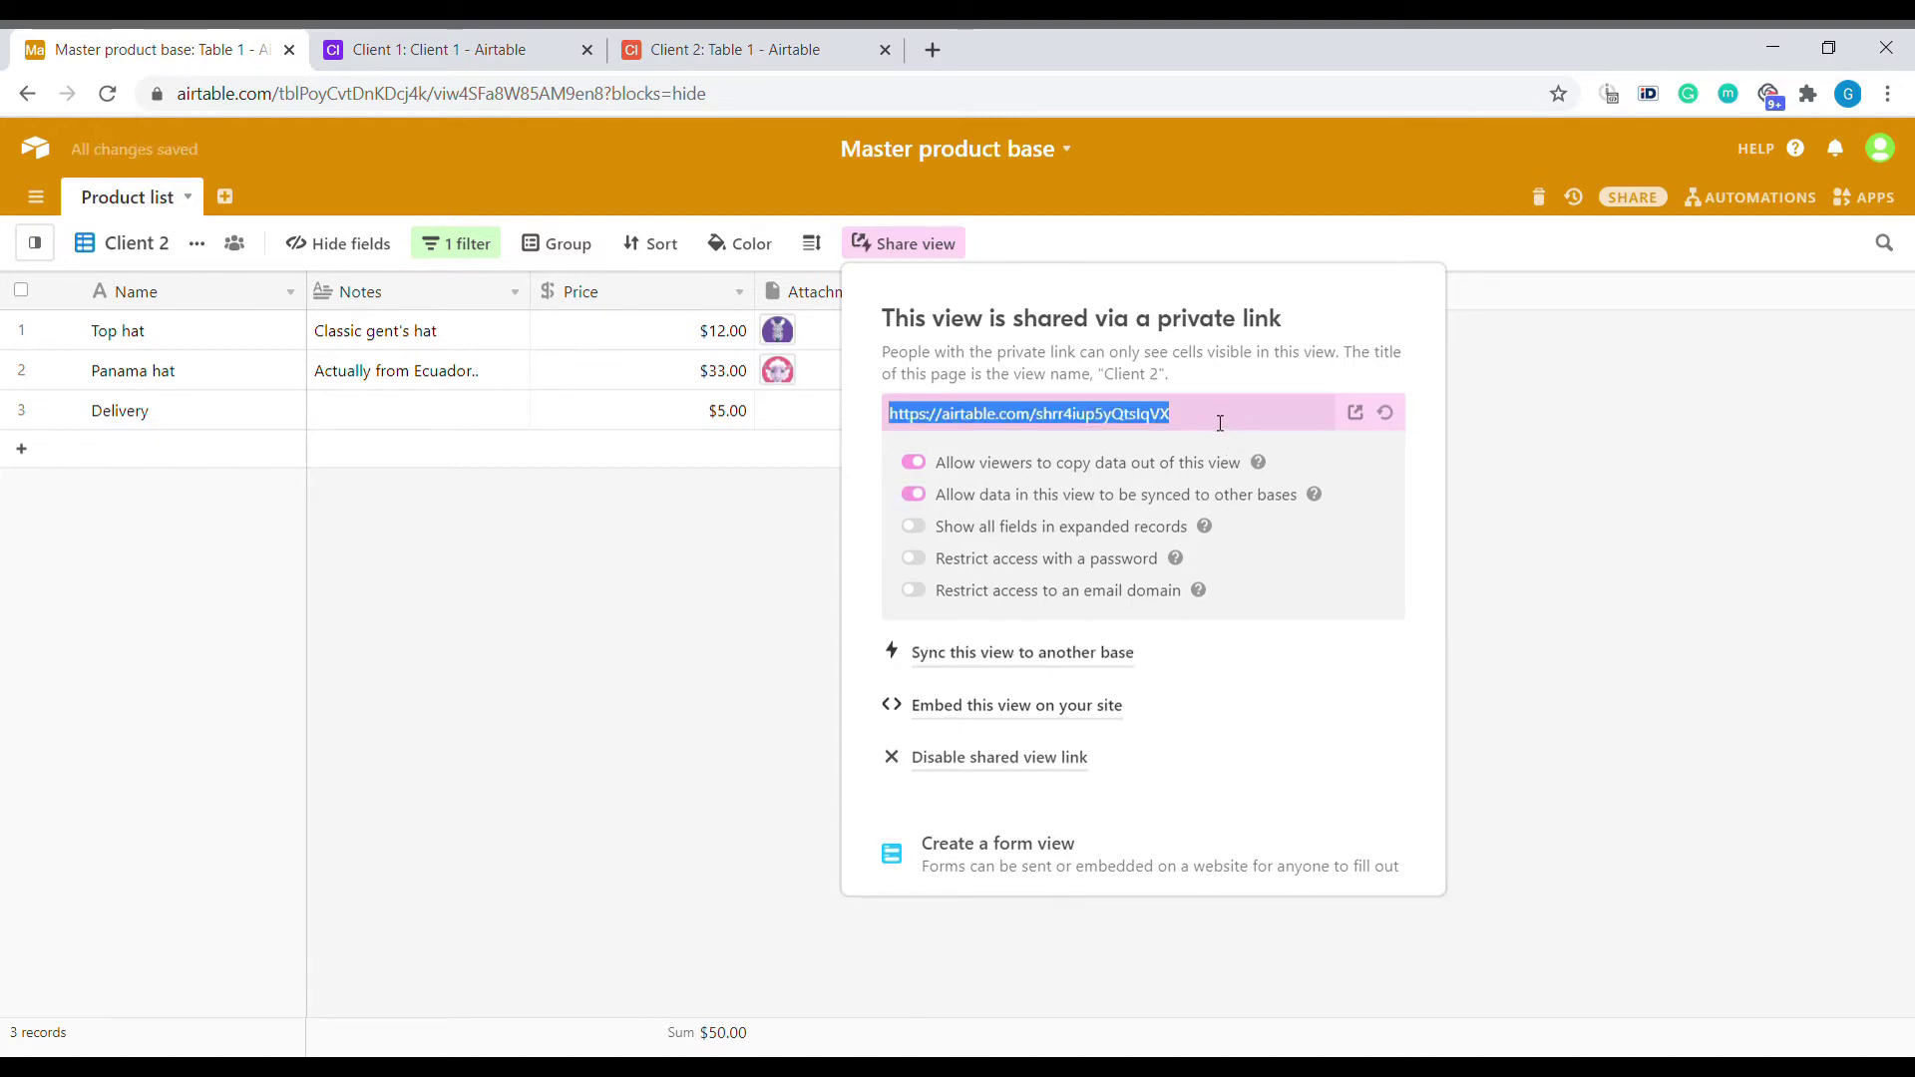
left_click(816, 509)
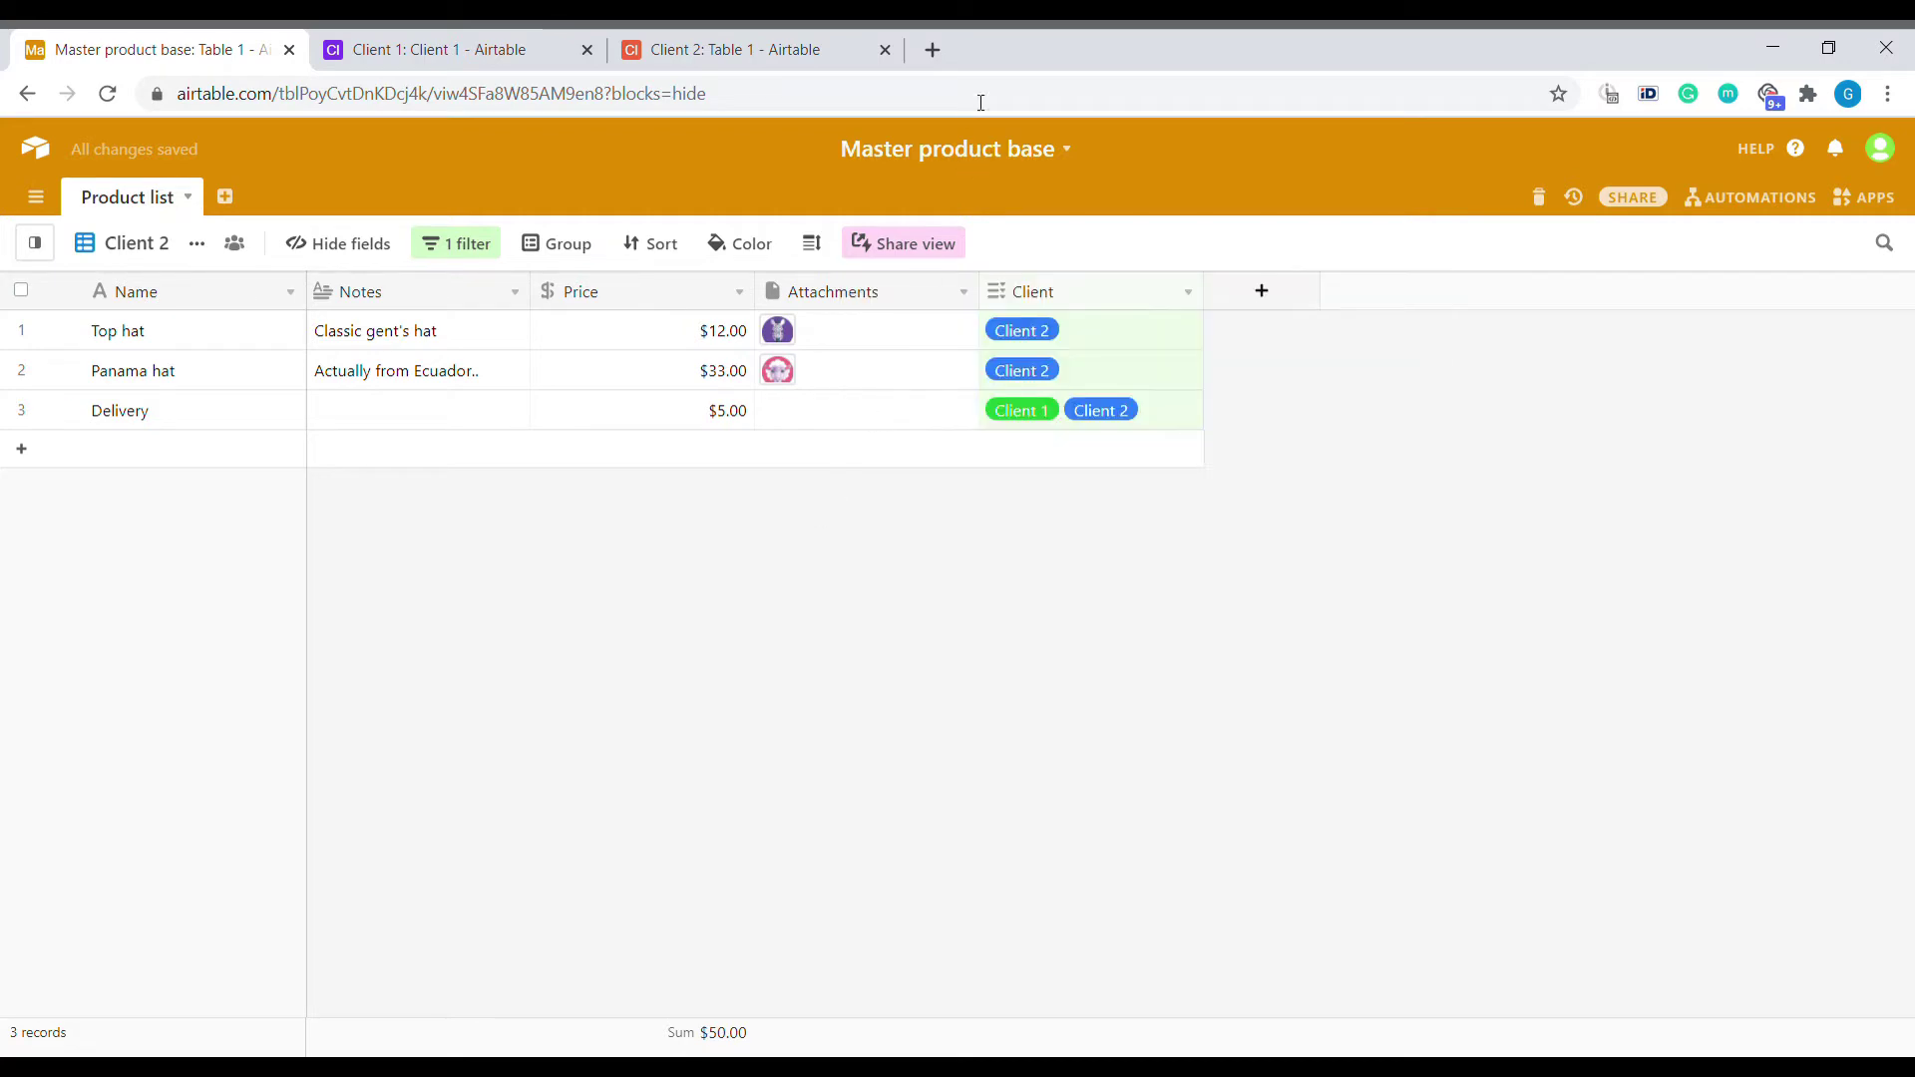
left_click(932, 49)
Load the copied Client 2 share link in the new browser tab.
key("Return")
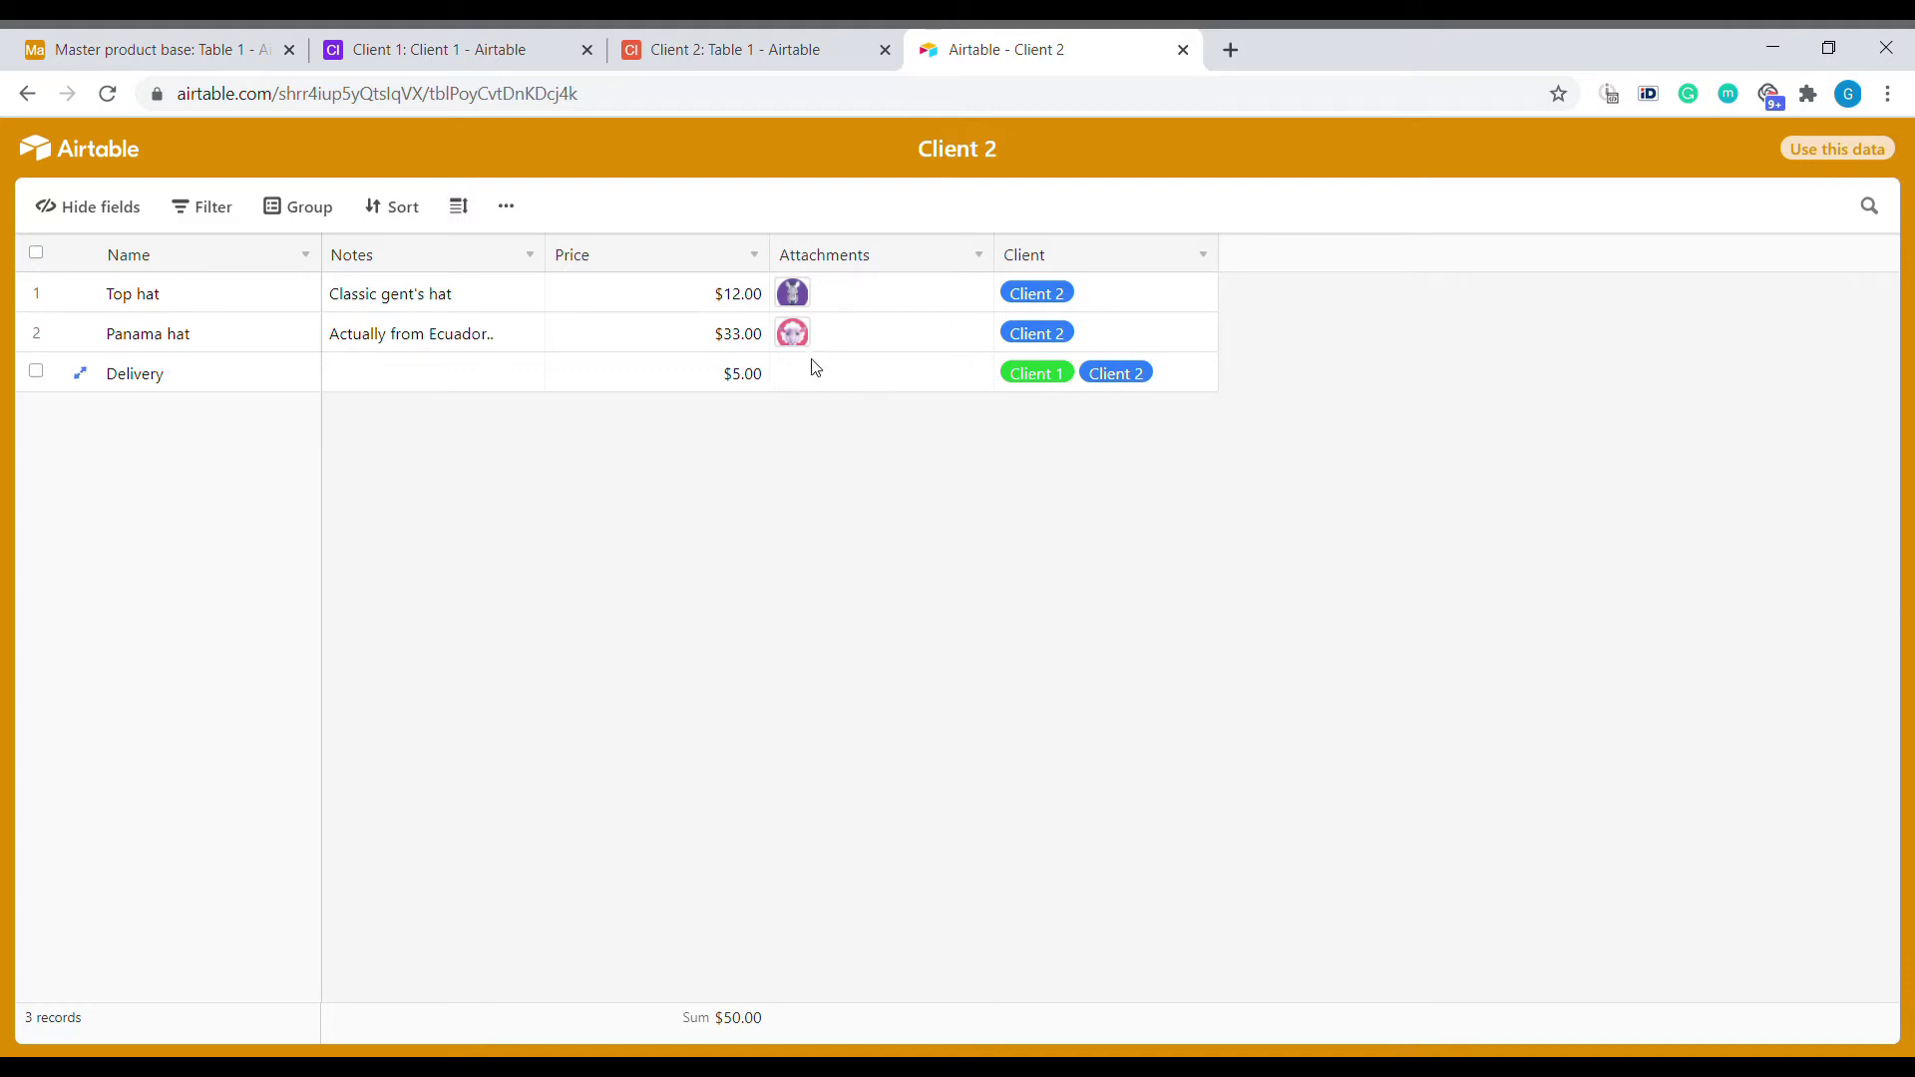
In the Client 2 base, create a synced table from the pasted Client 2 share link.
left_click(757, 55)
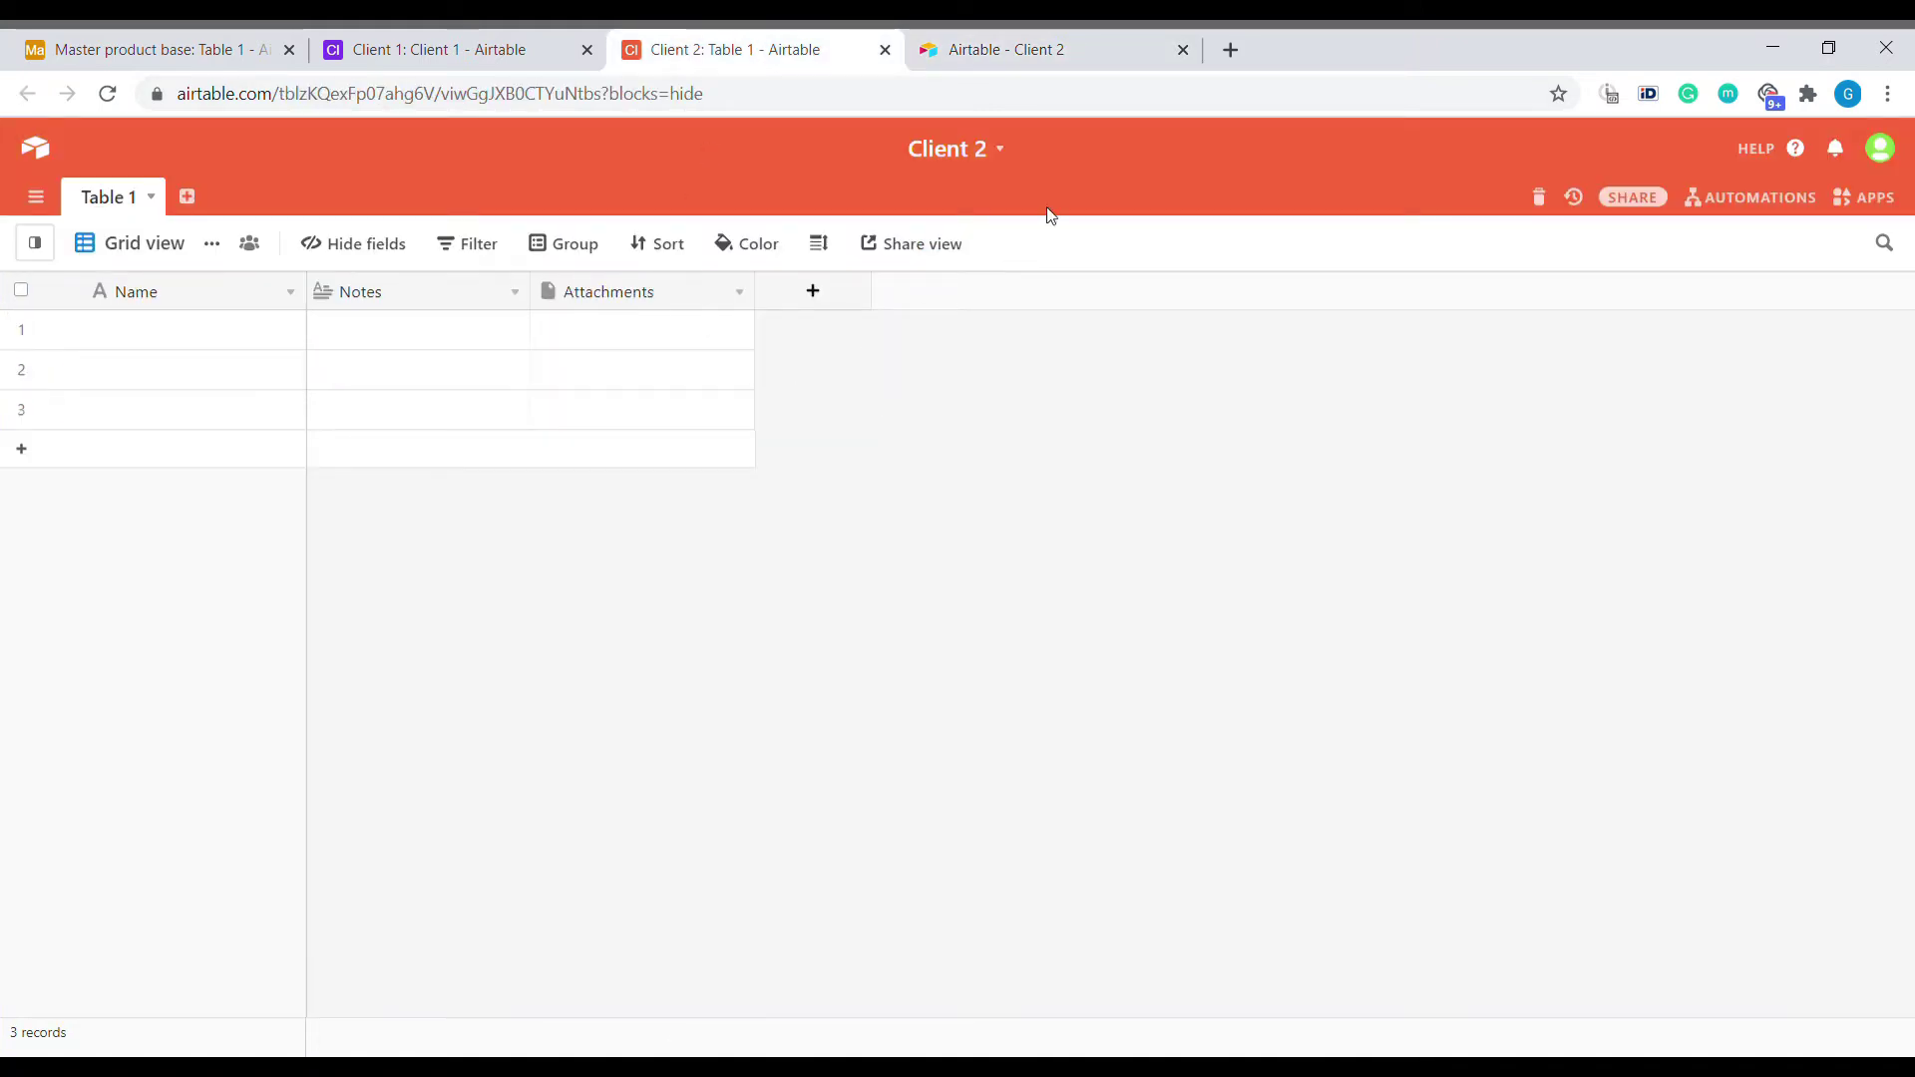
left_click(186, 196)
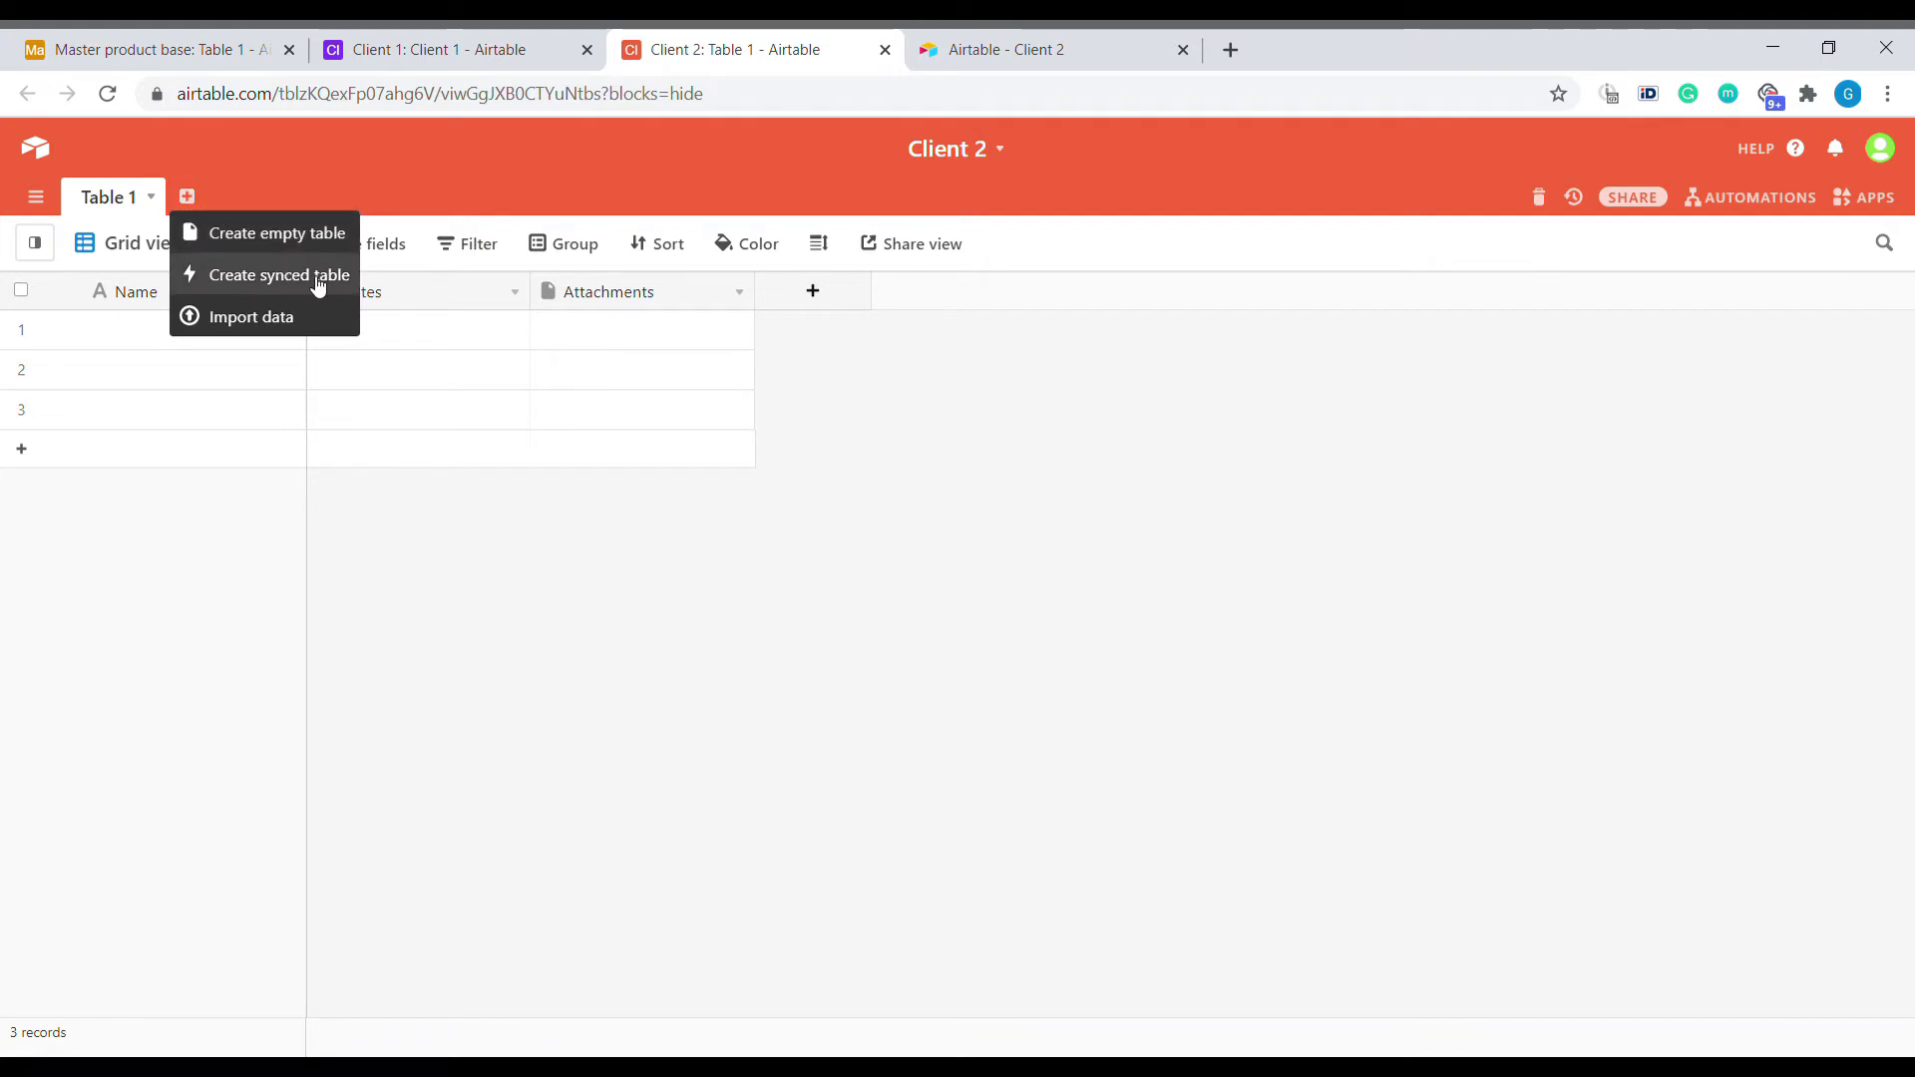
left_click(273, 289)
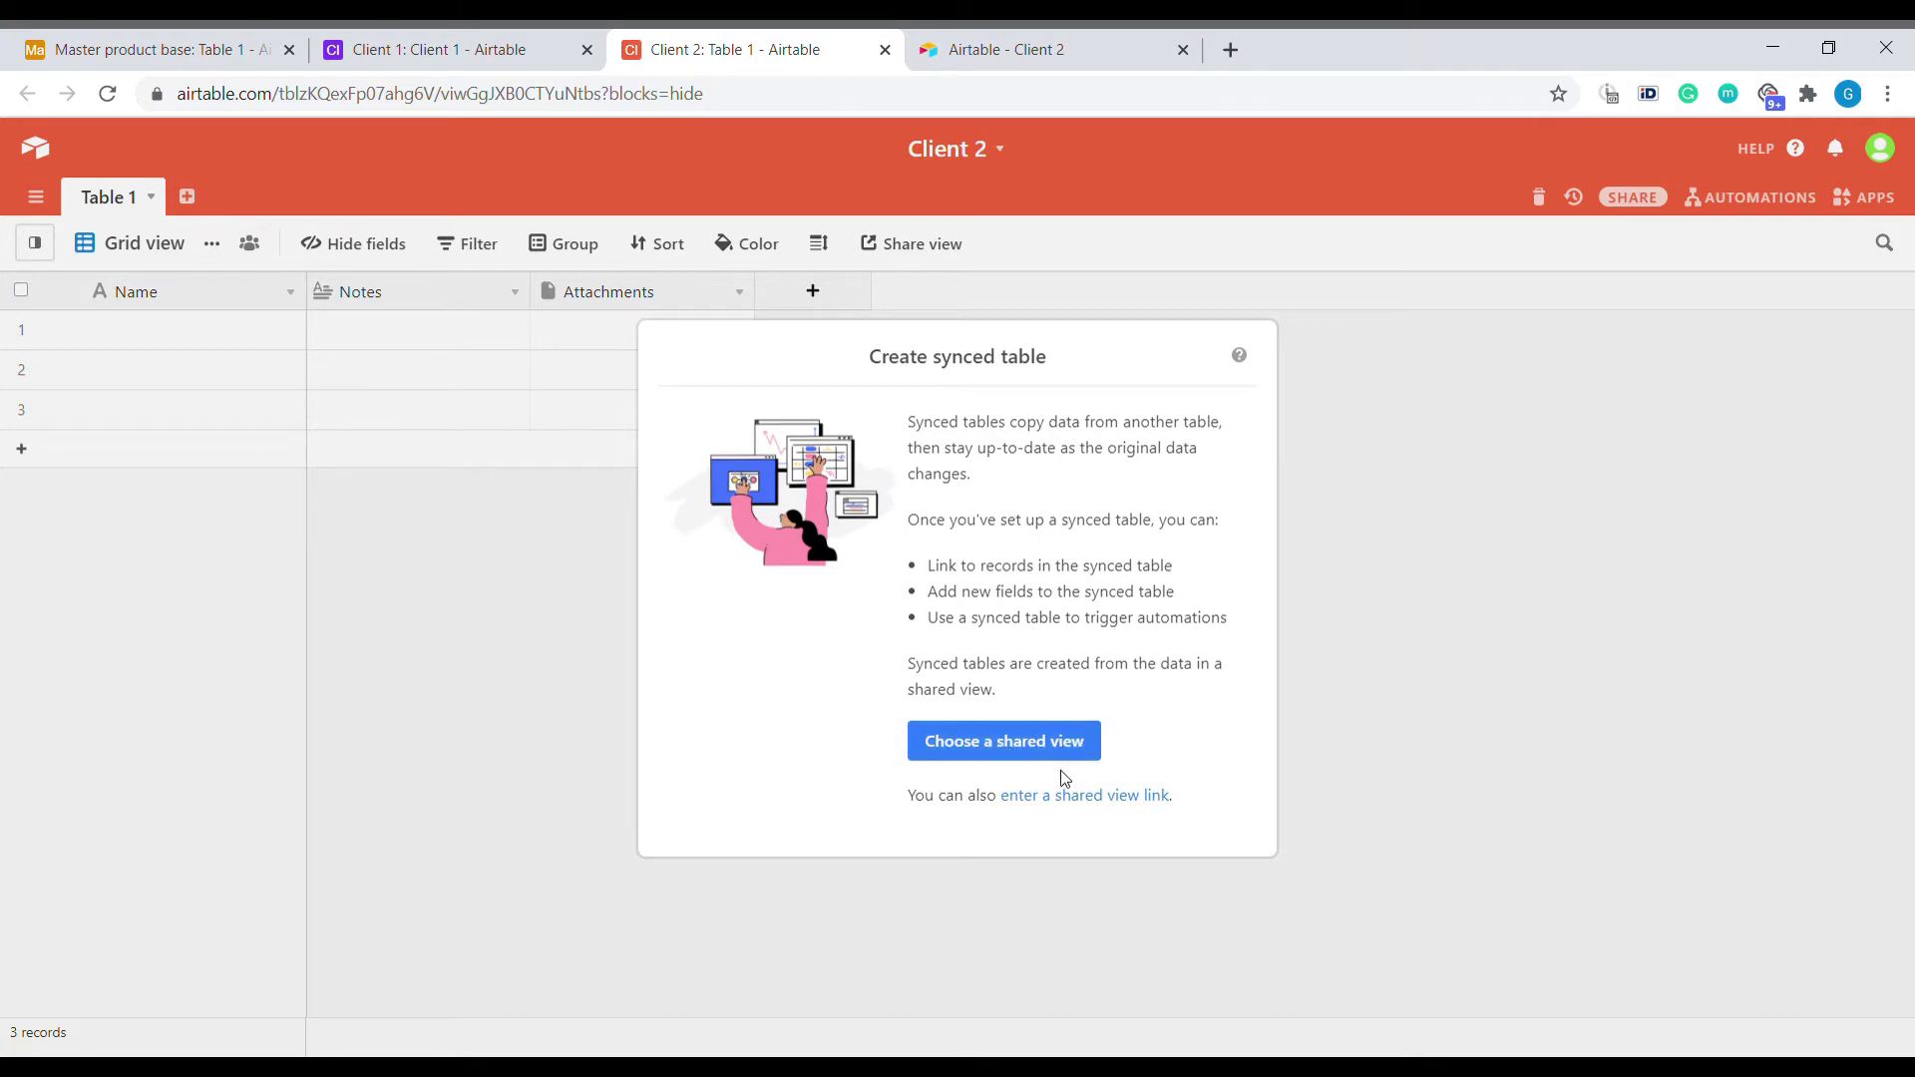
left_click(1099, 798)
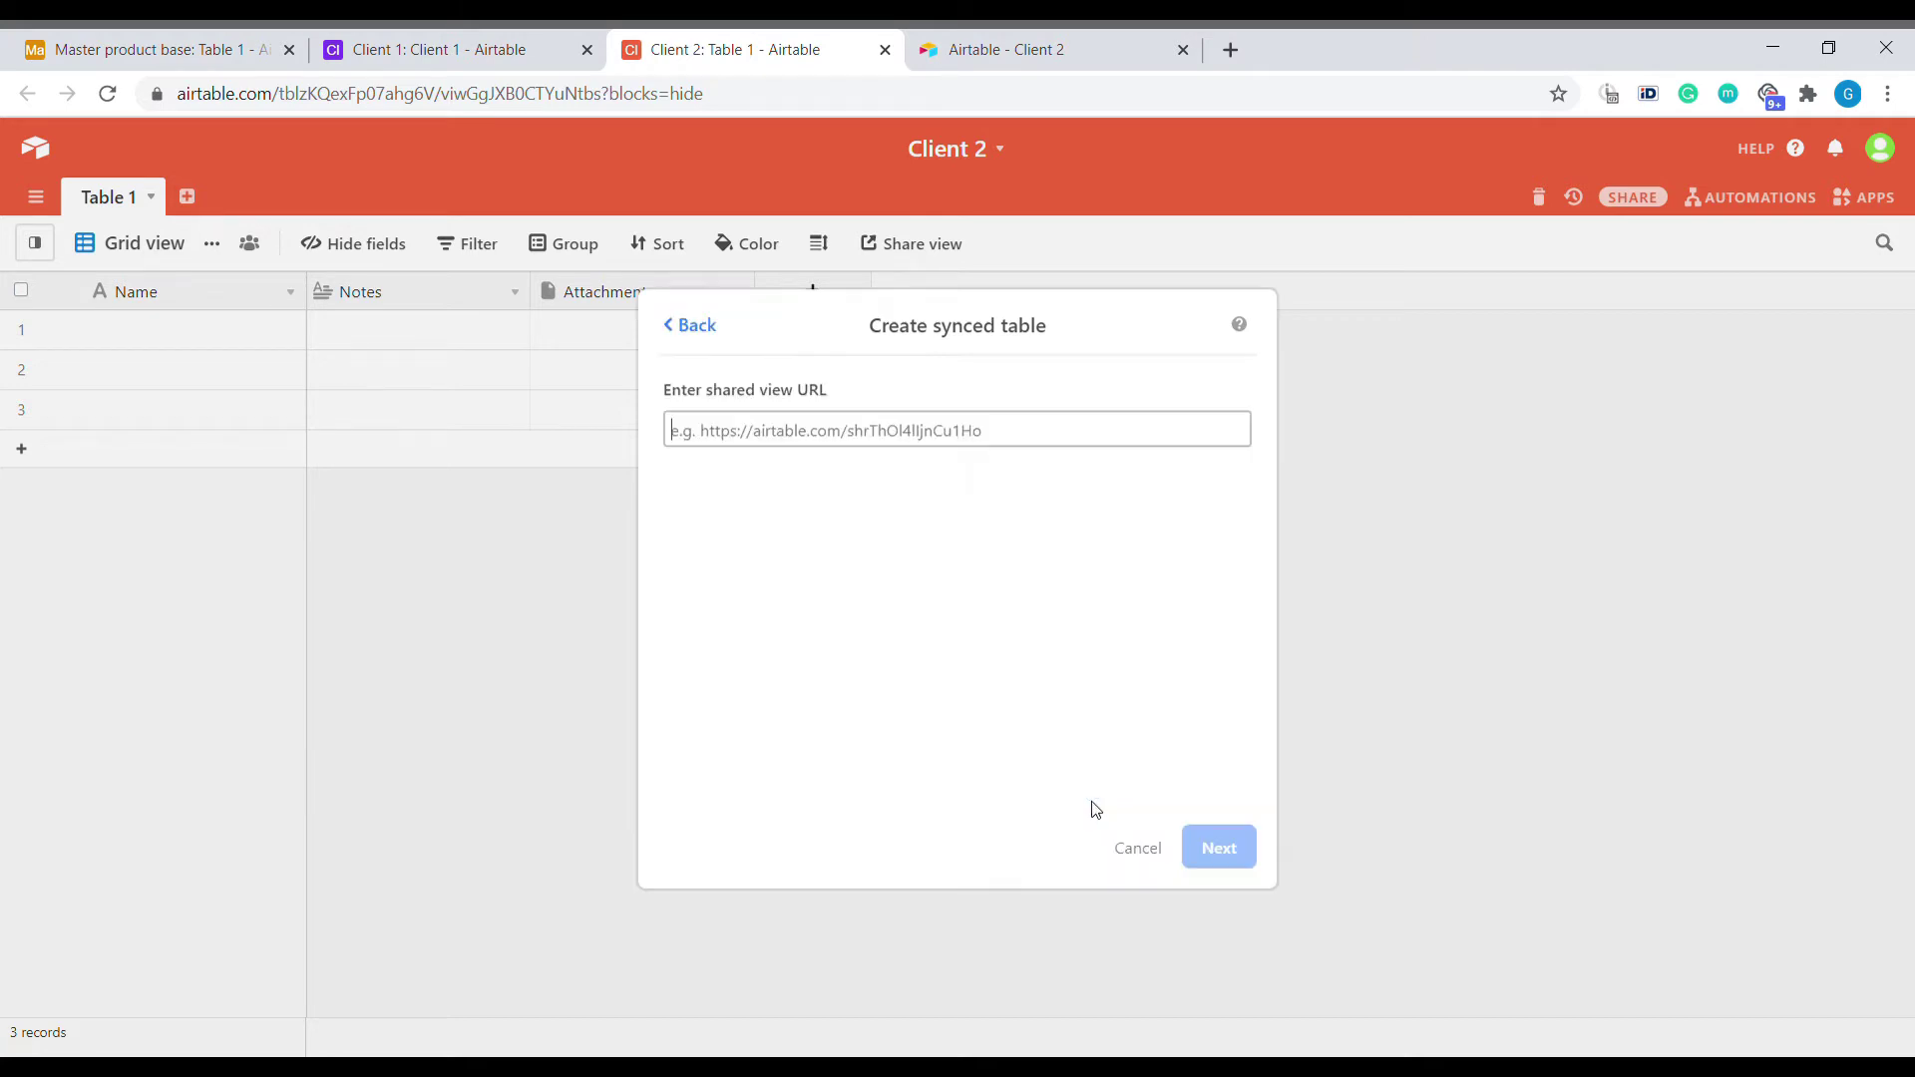
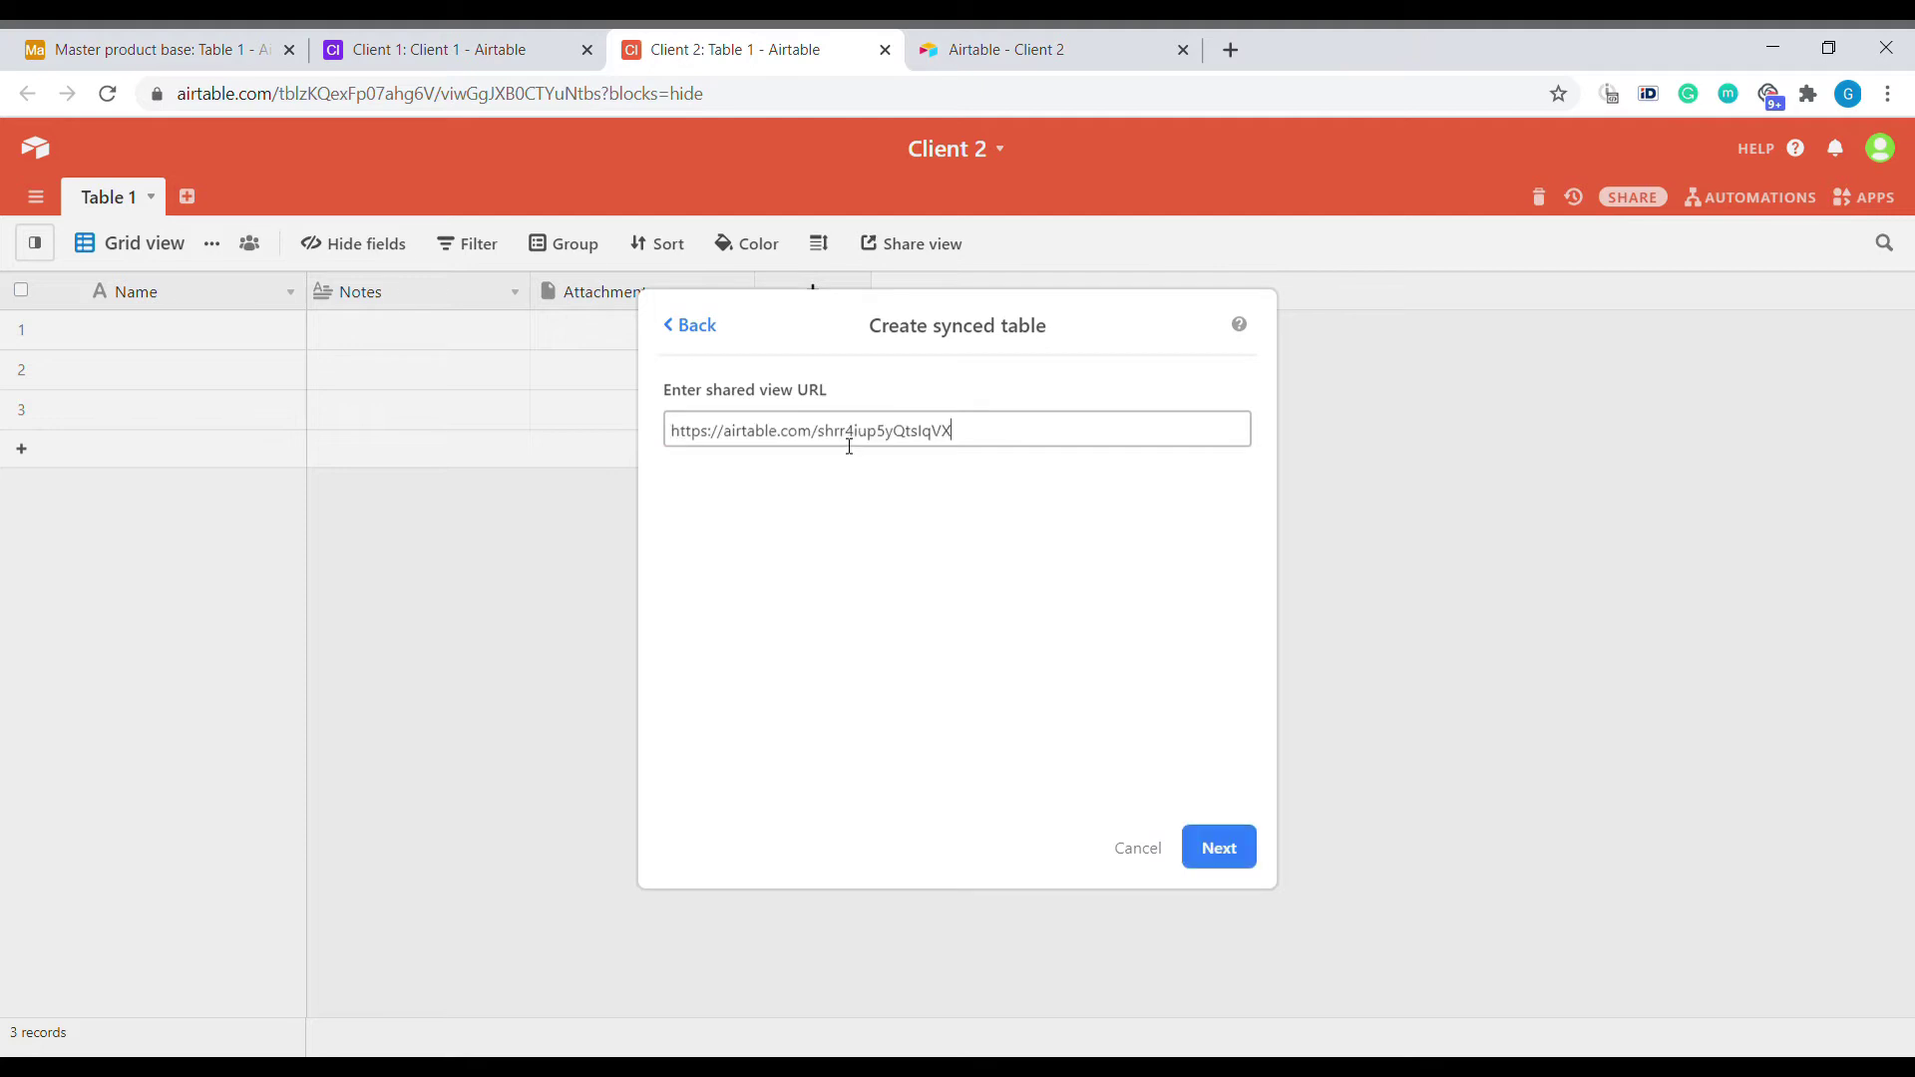
left_click(1242, 850)
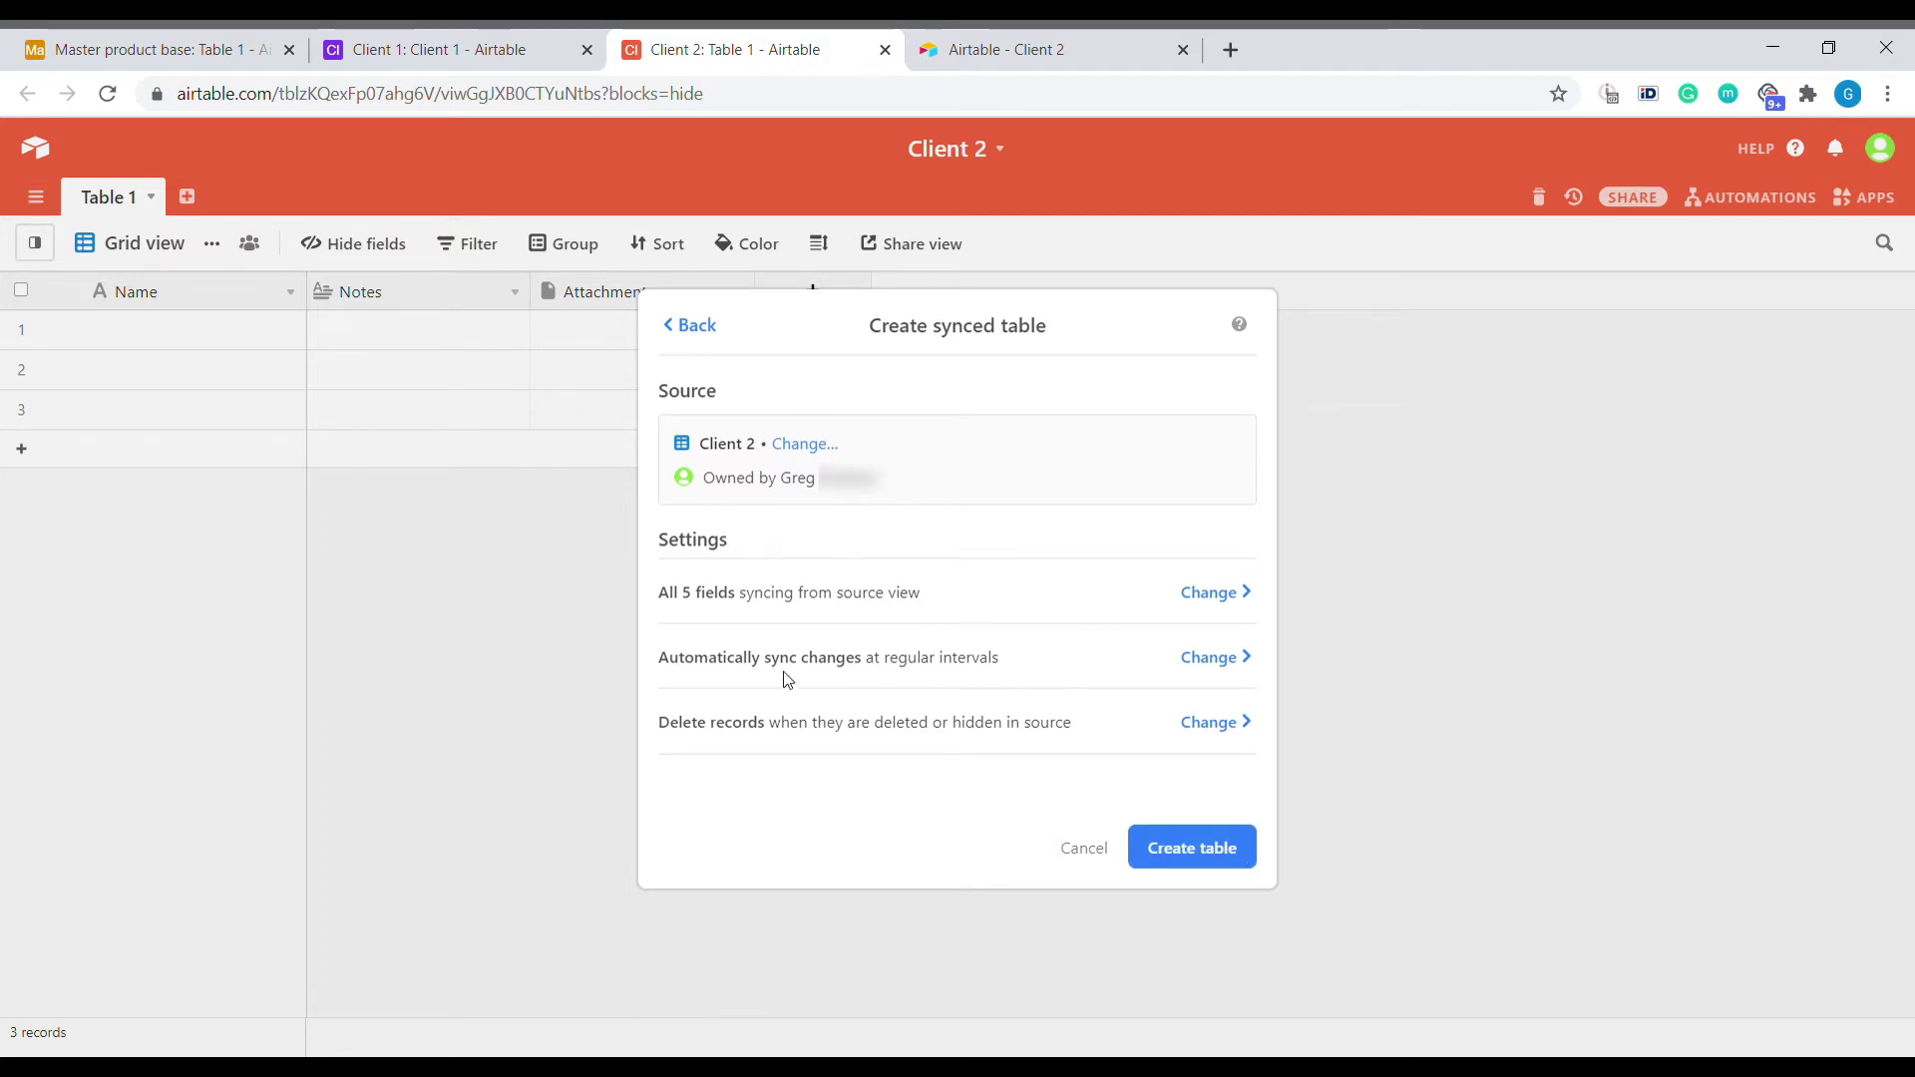
left_click(1197, 850)
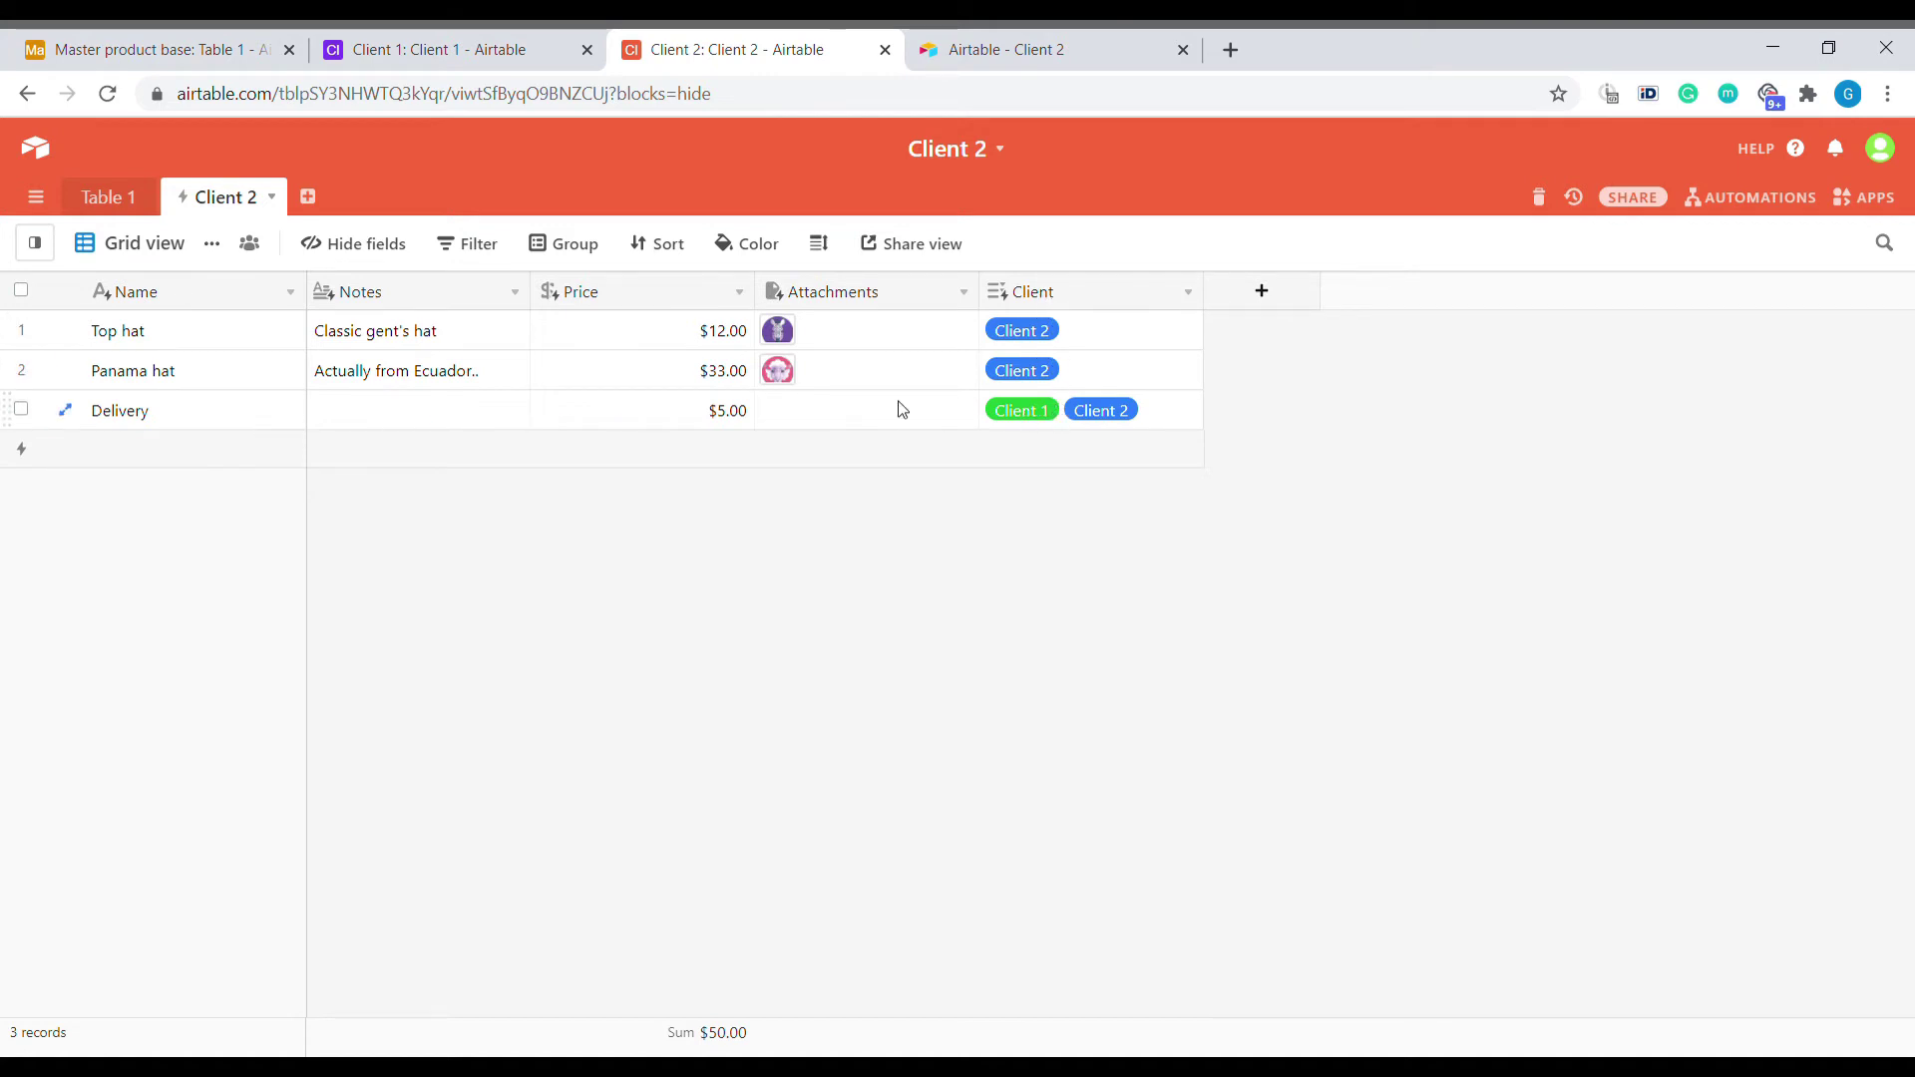
Hide the Client field in the master's Client 2 view.
left_click(205, 37)
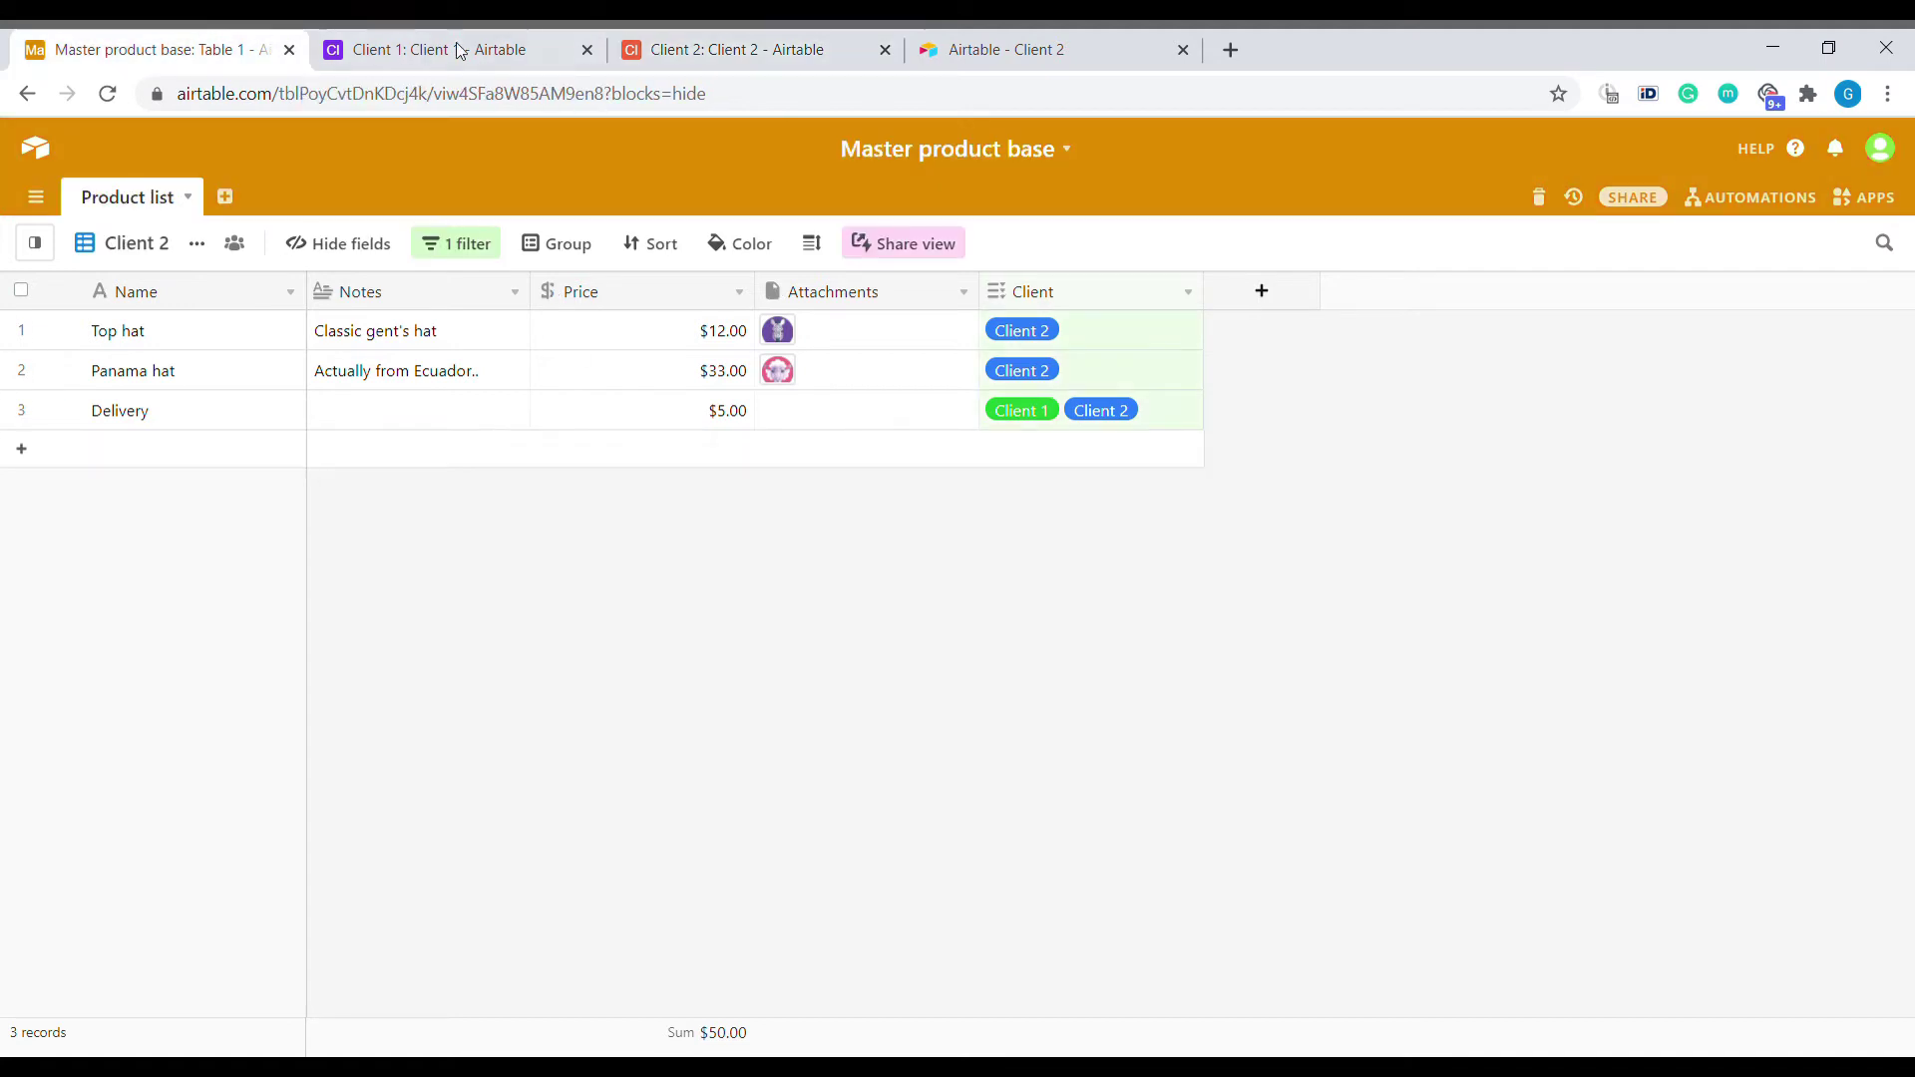
right_click(1093, 299)
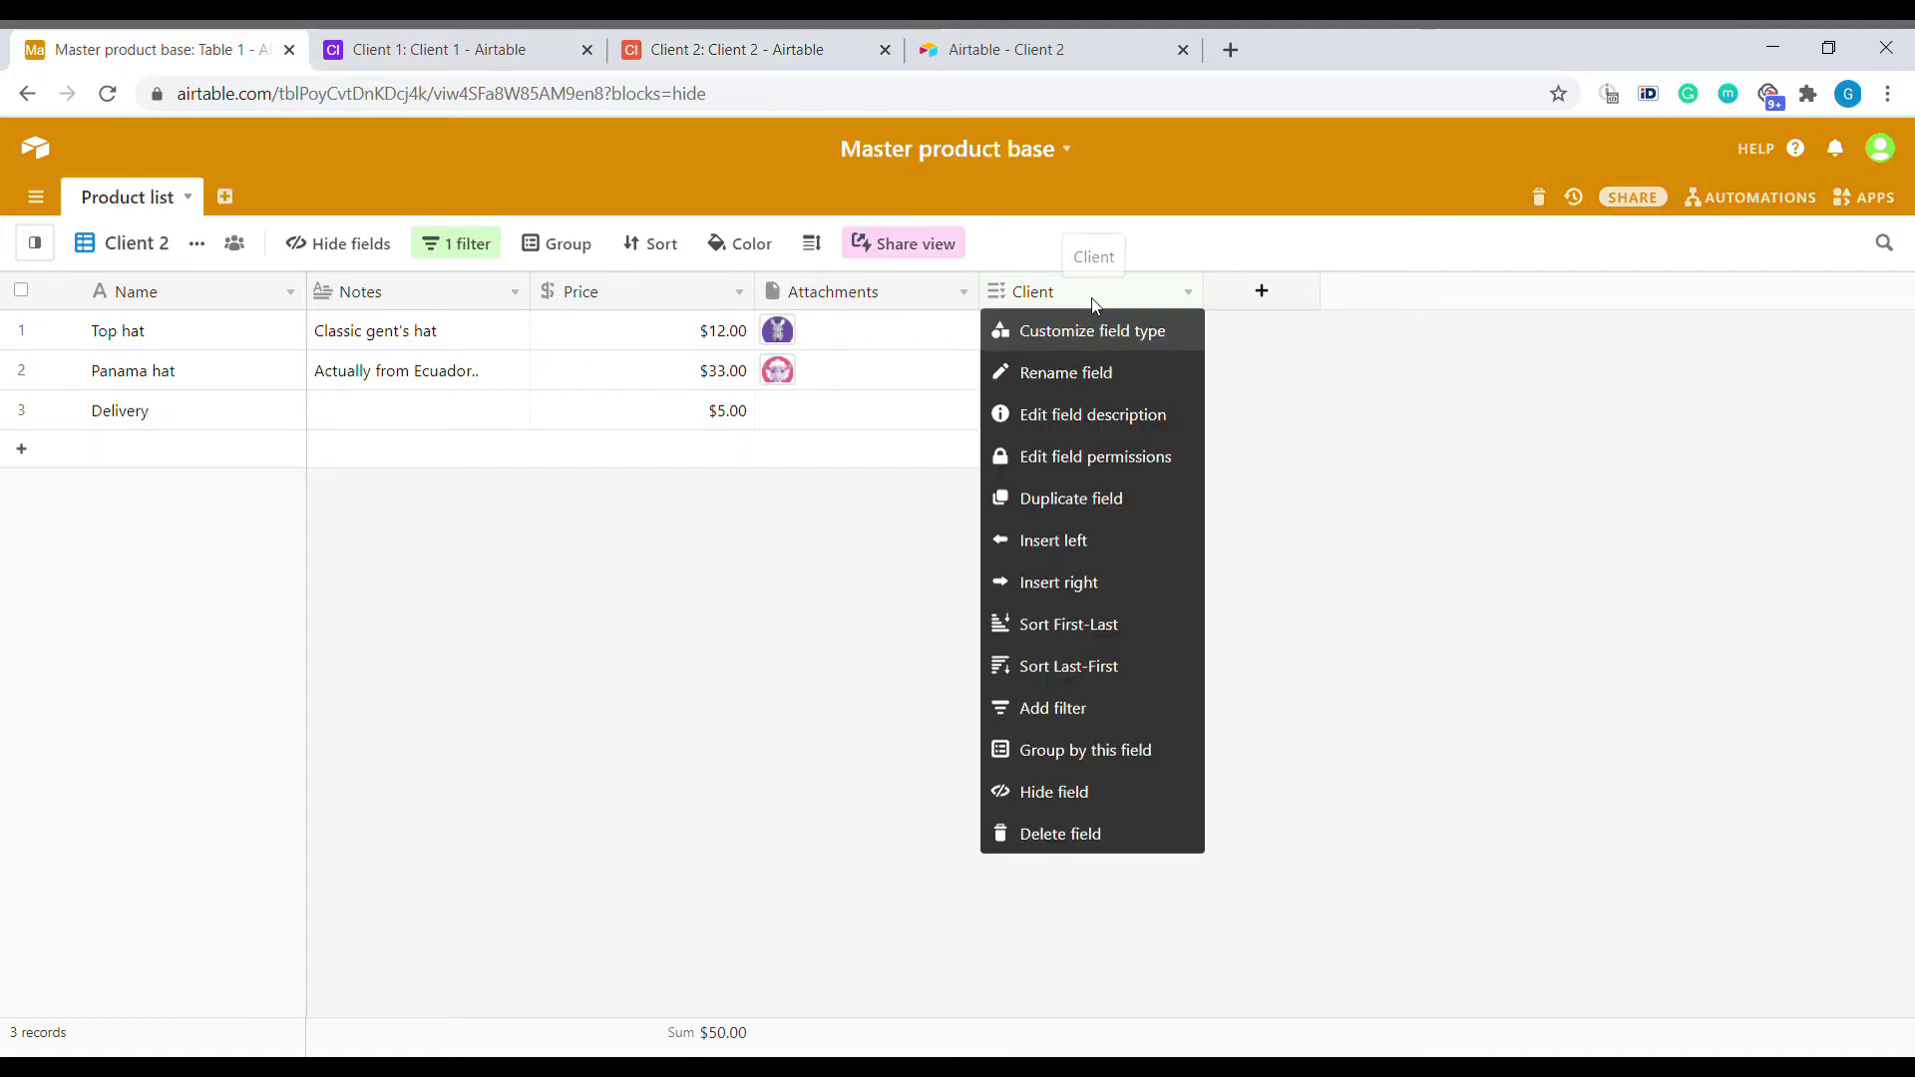
left_click(1176, 790)
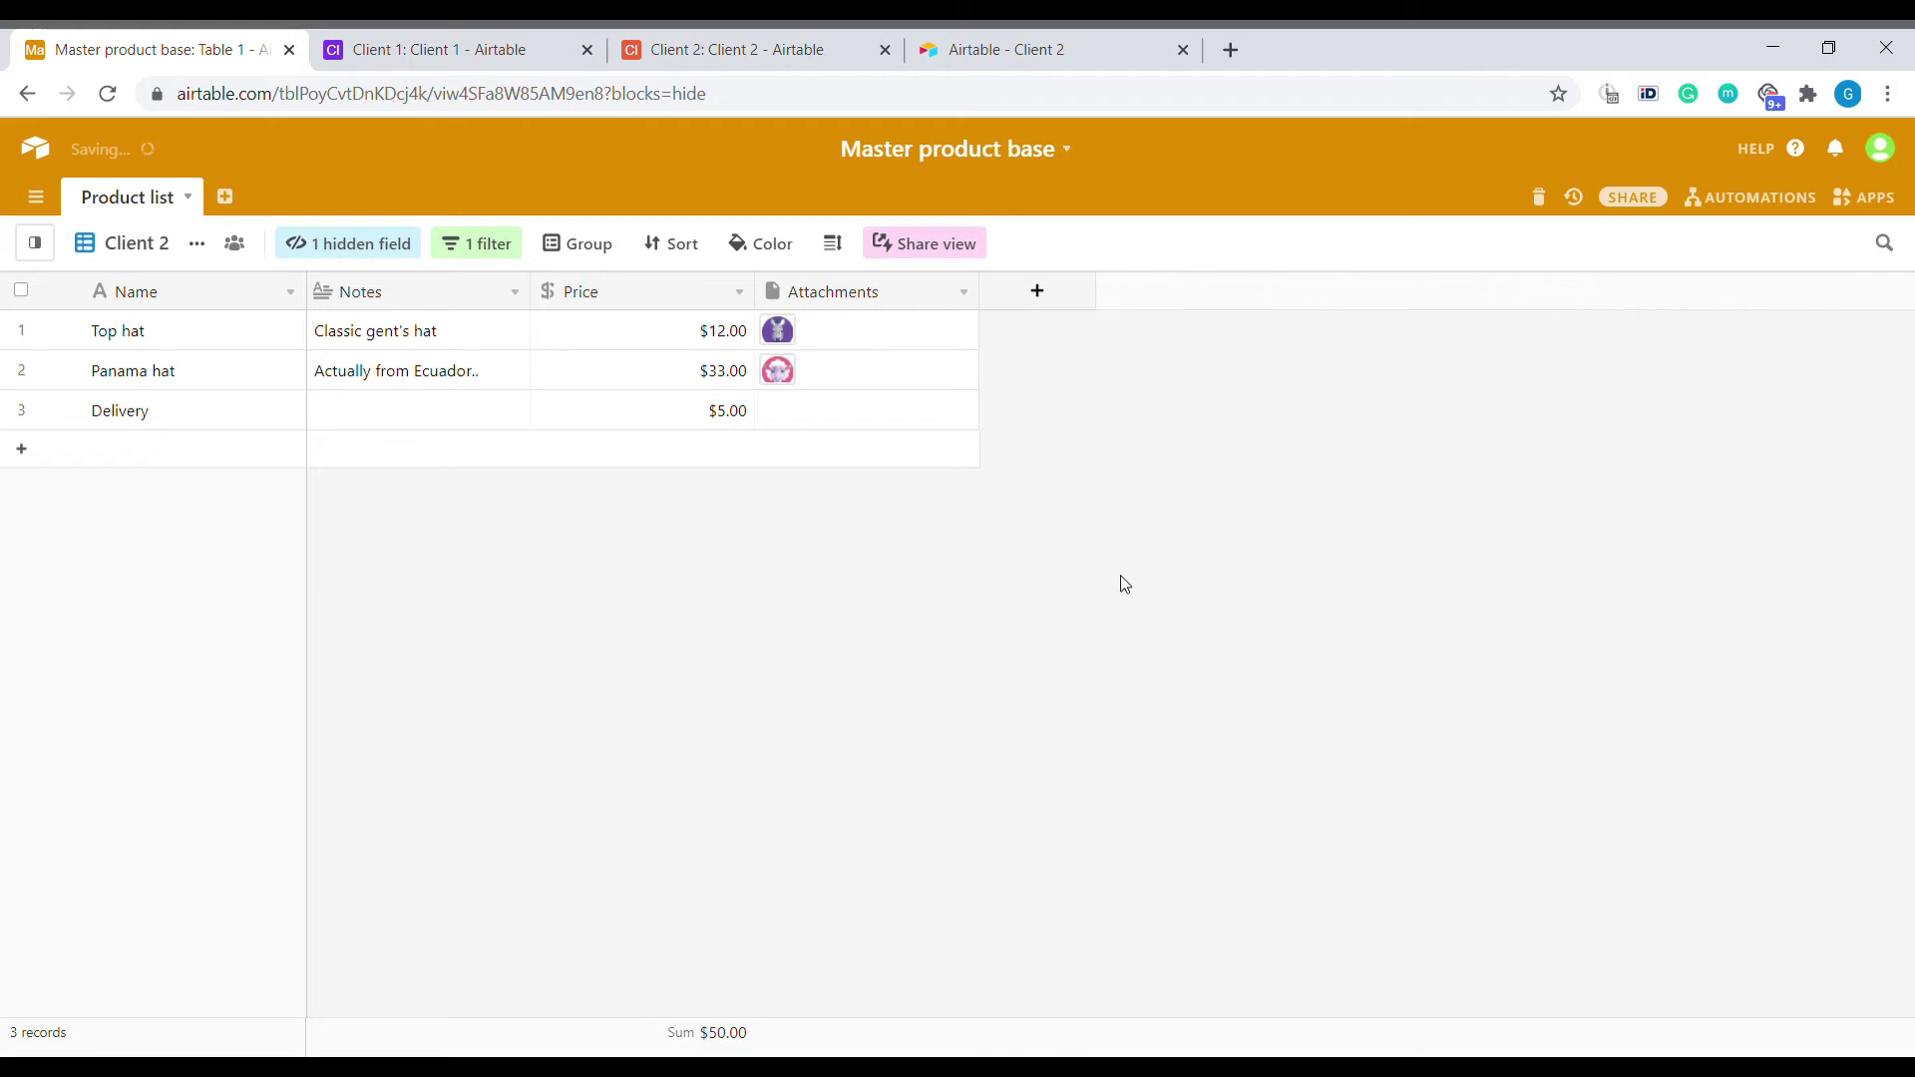
Sync the Client 2 base's synced table so the Client field disappears.
left_click(781, 49)
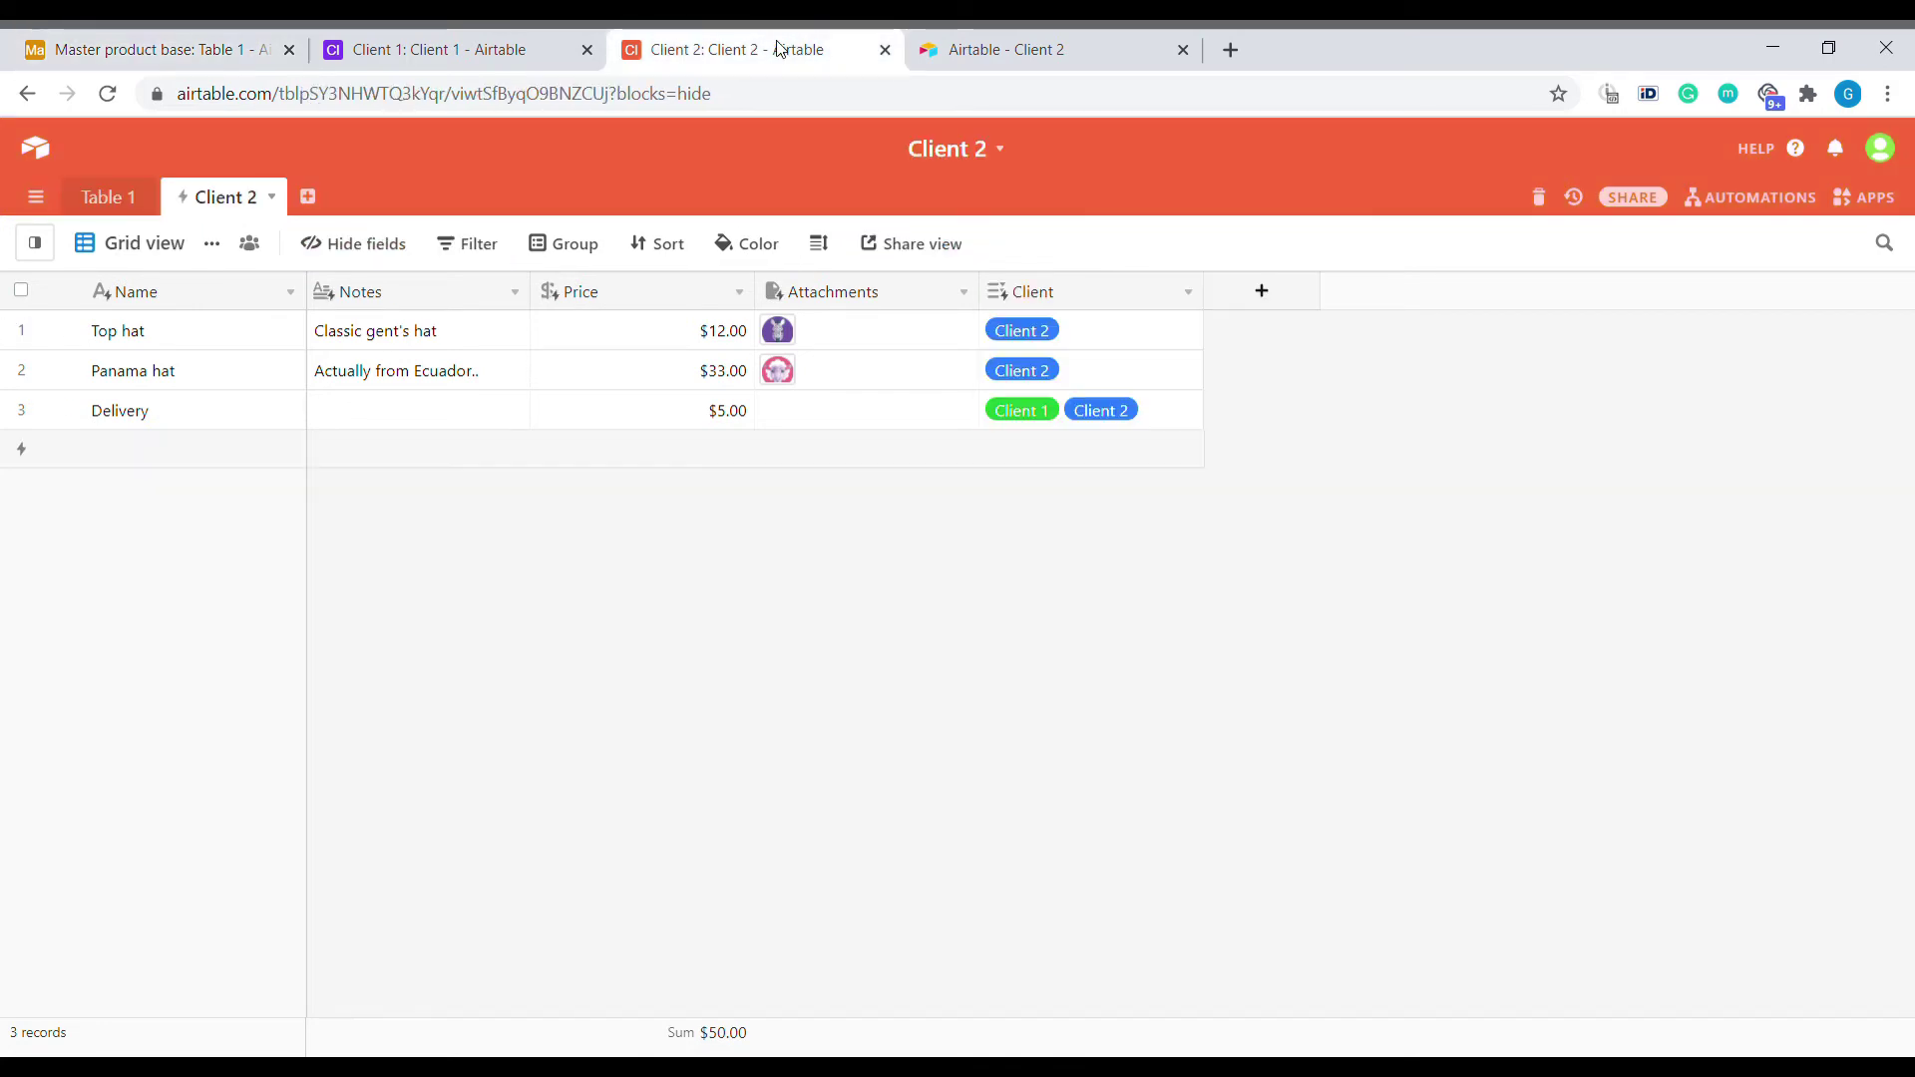
left_click(272, 197)
left_click(157, 404)
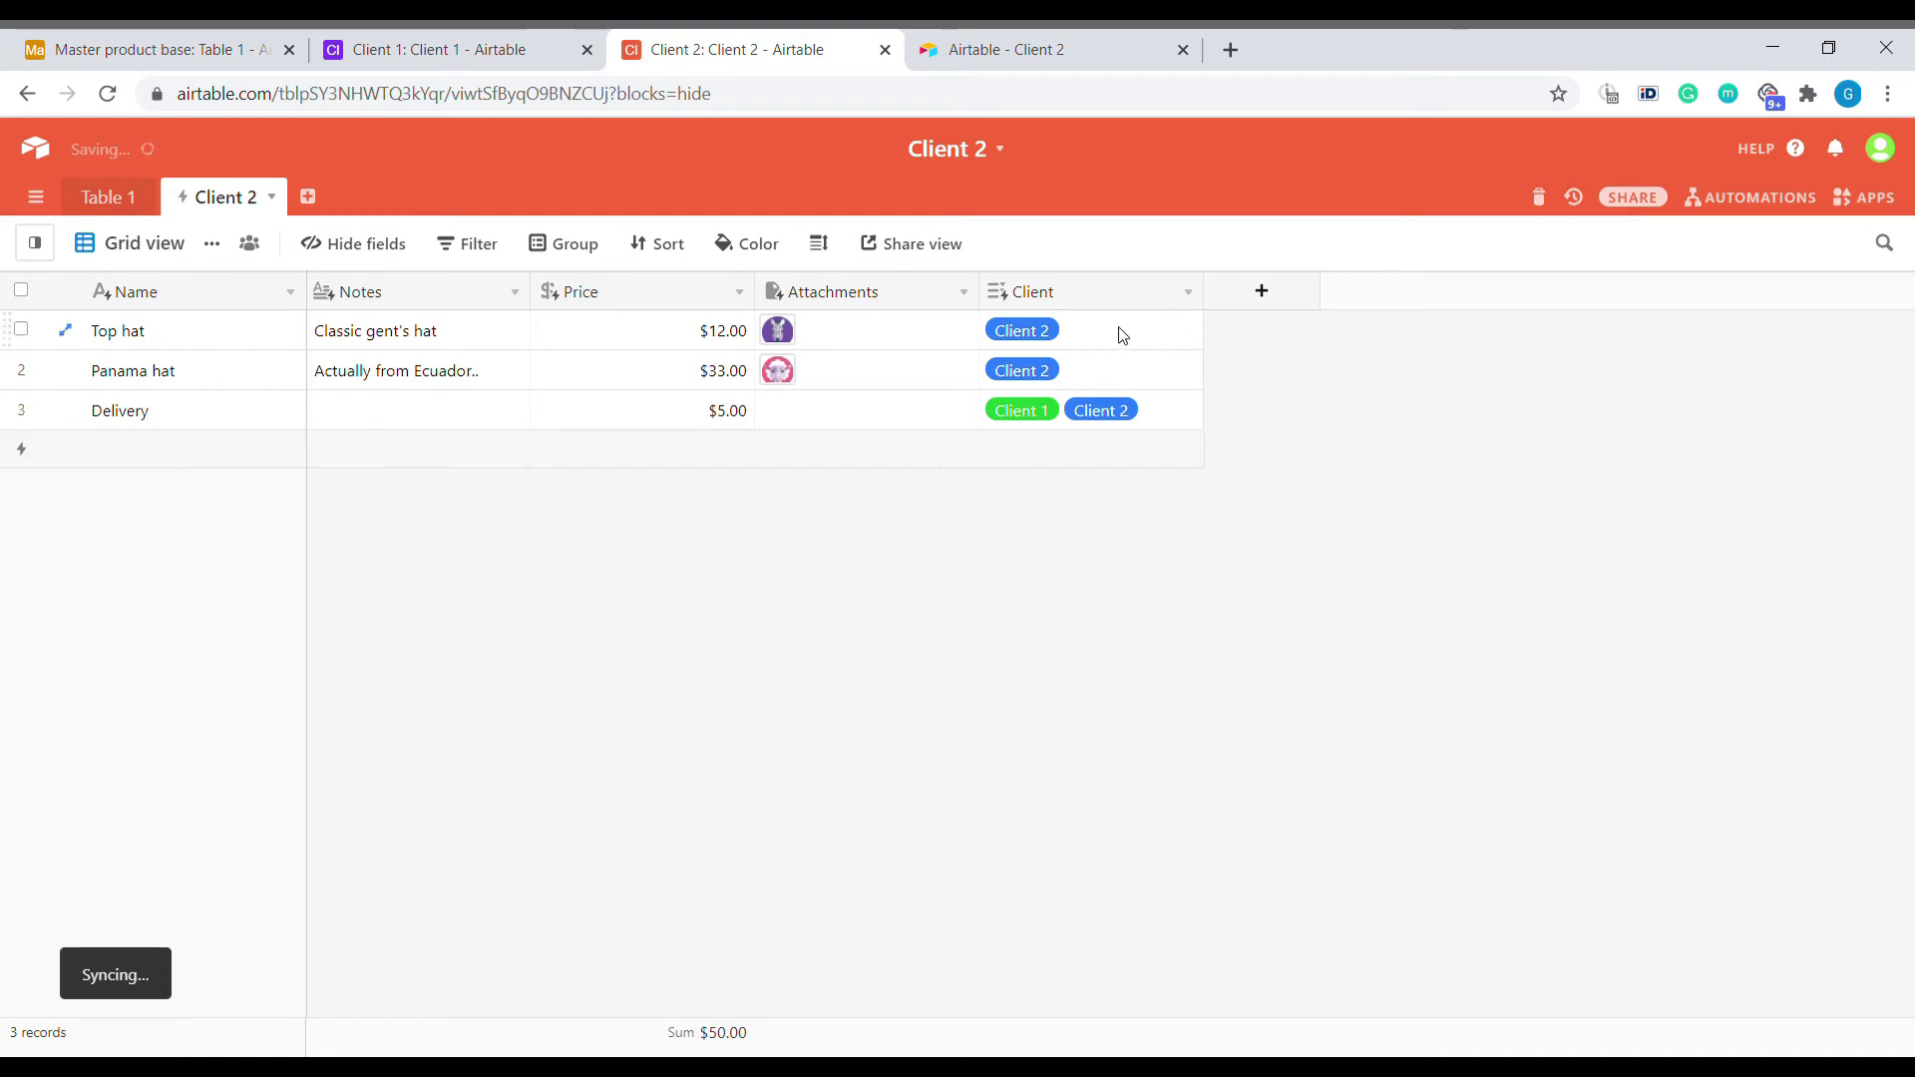
left_click(644, 370)
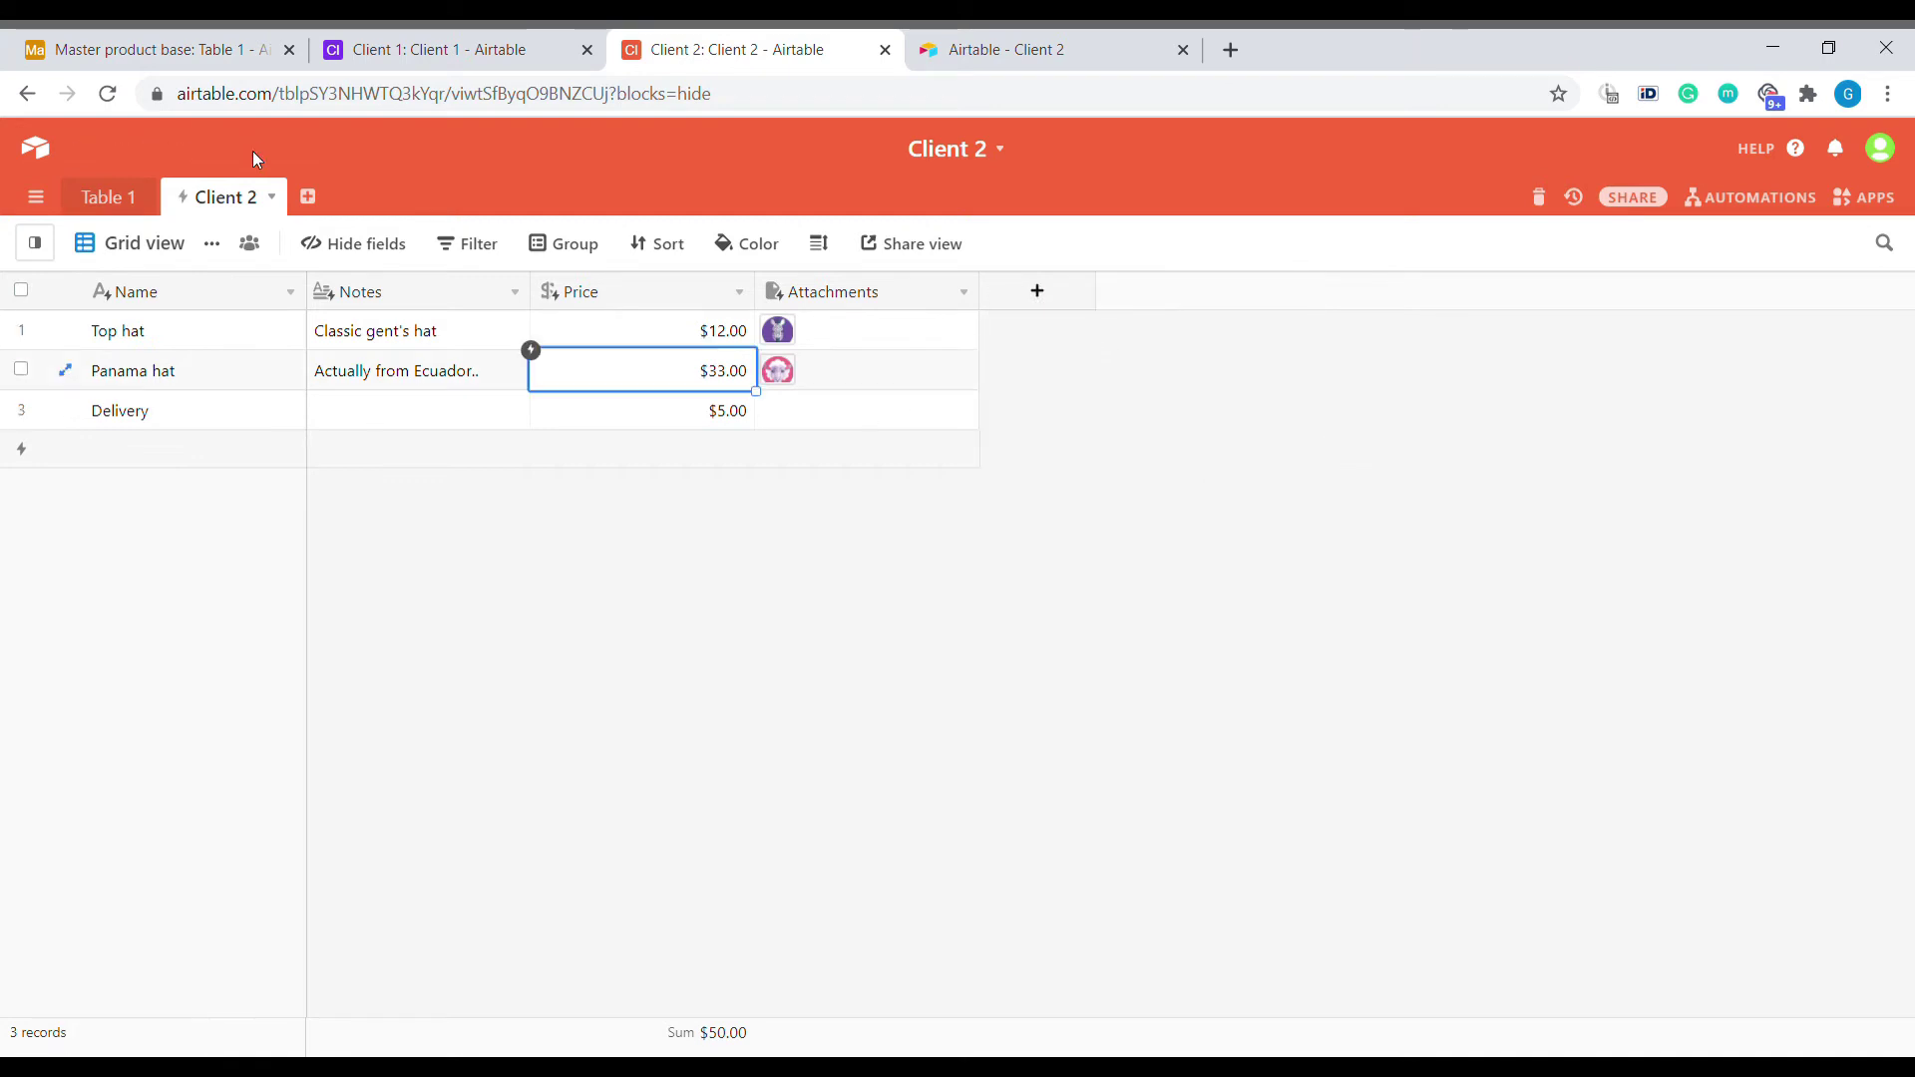
left_click(272, 198)
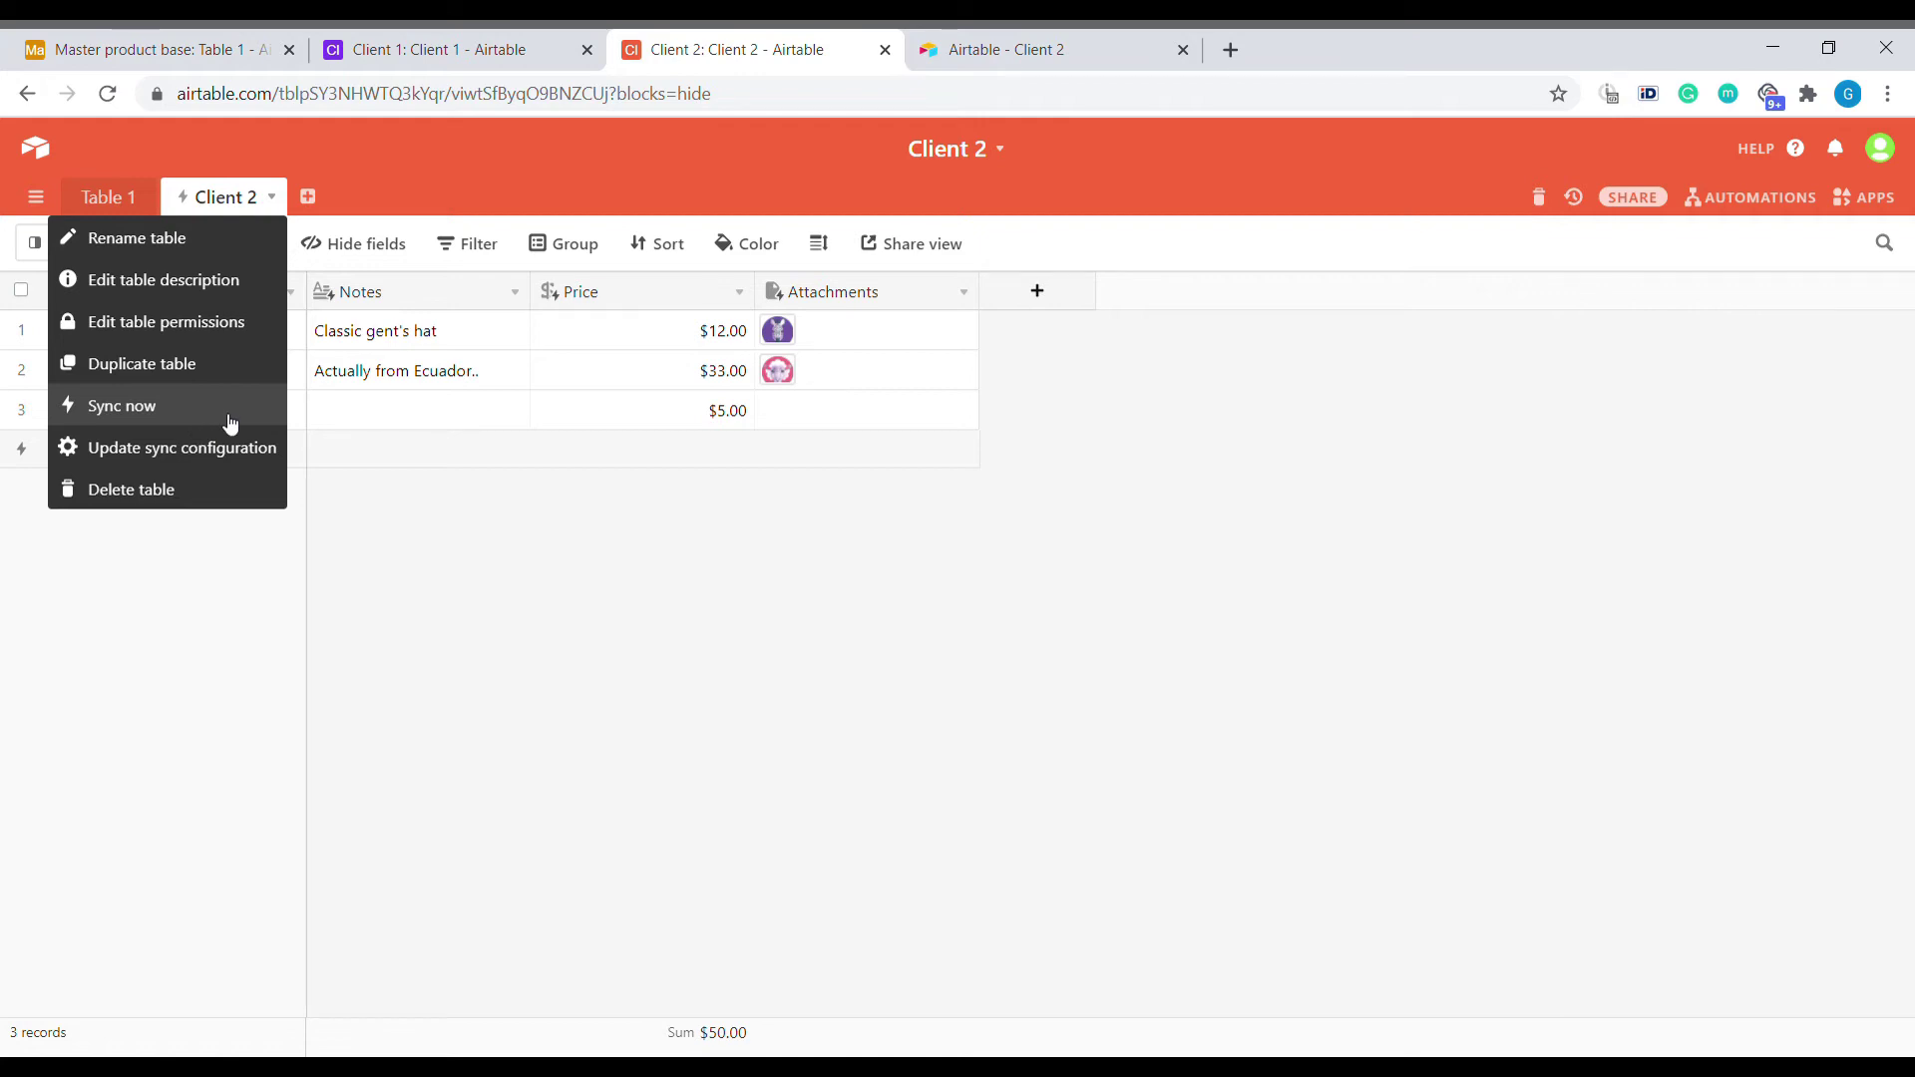
left_click(176, 412)
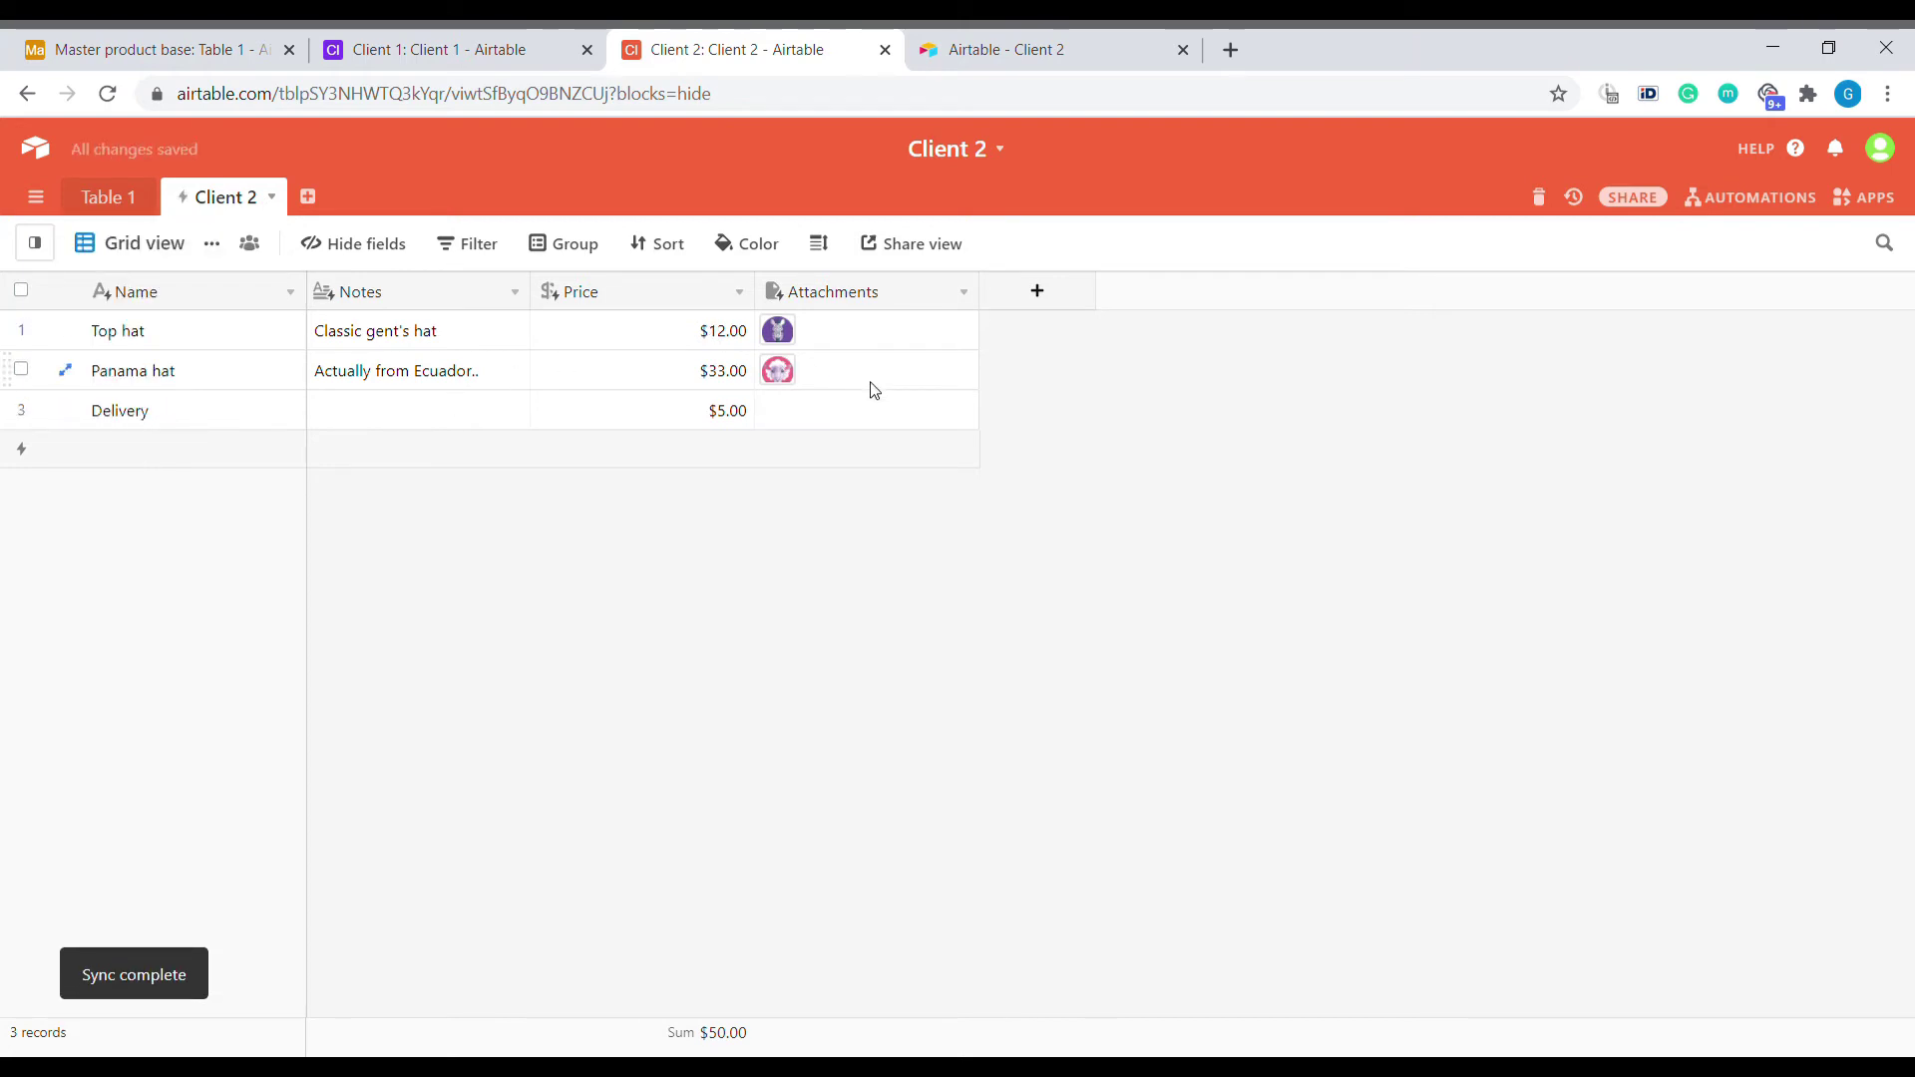
In the Client 1 base, review Black box's price and the products' Order list links.
left_click(449, 50)
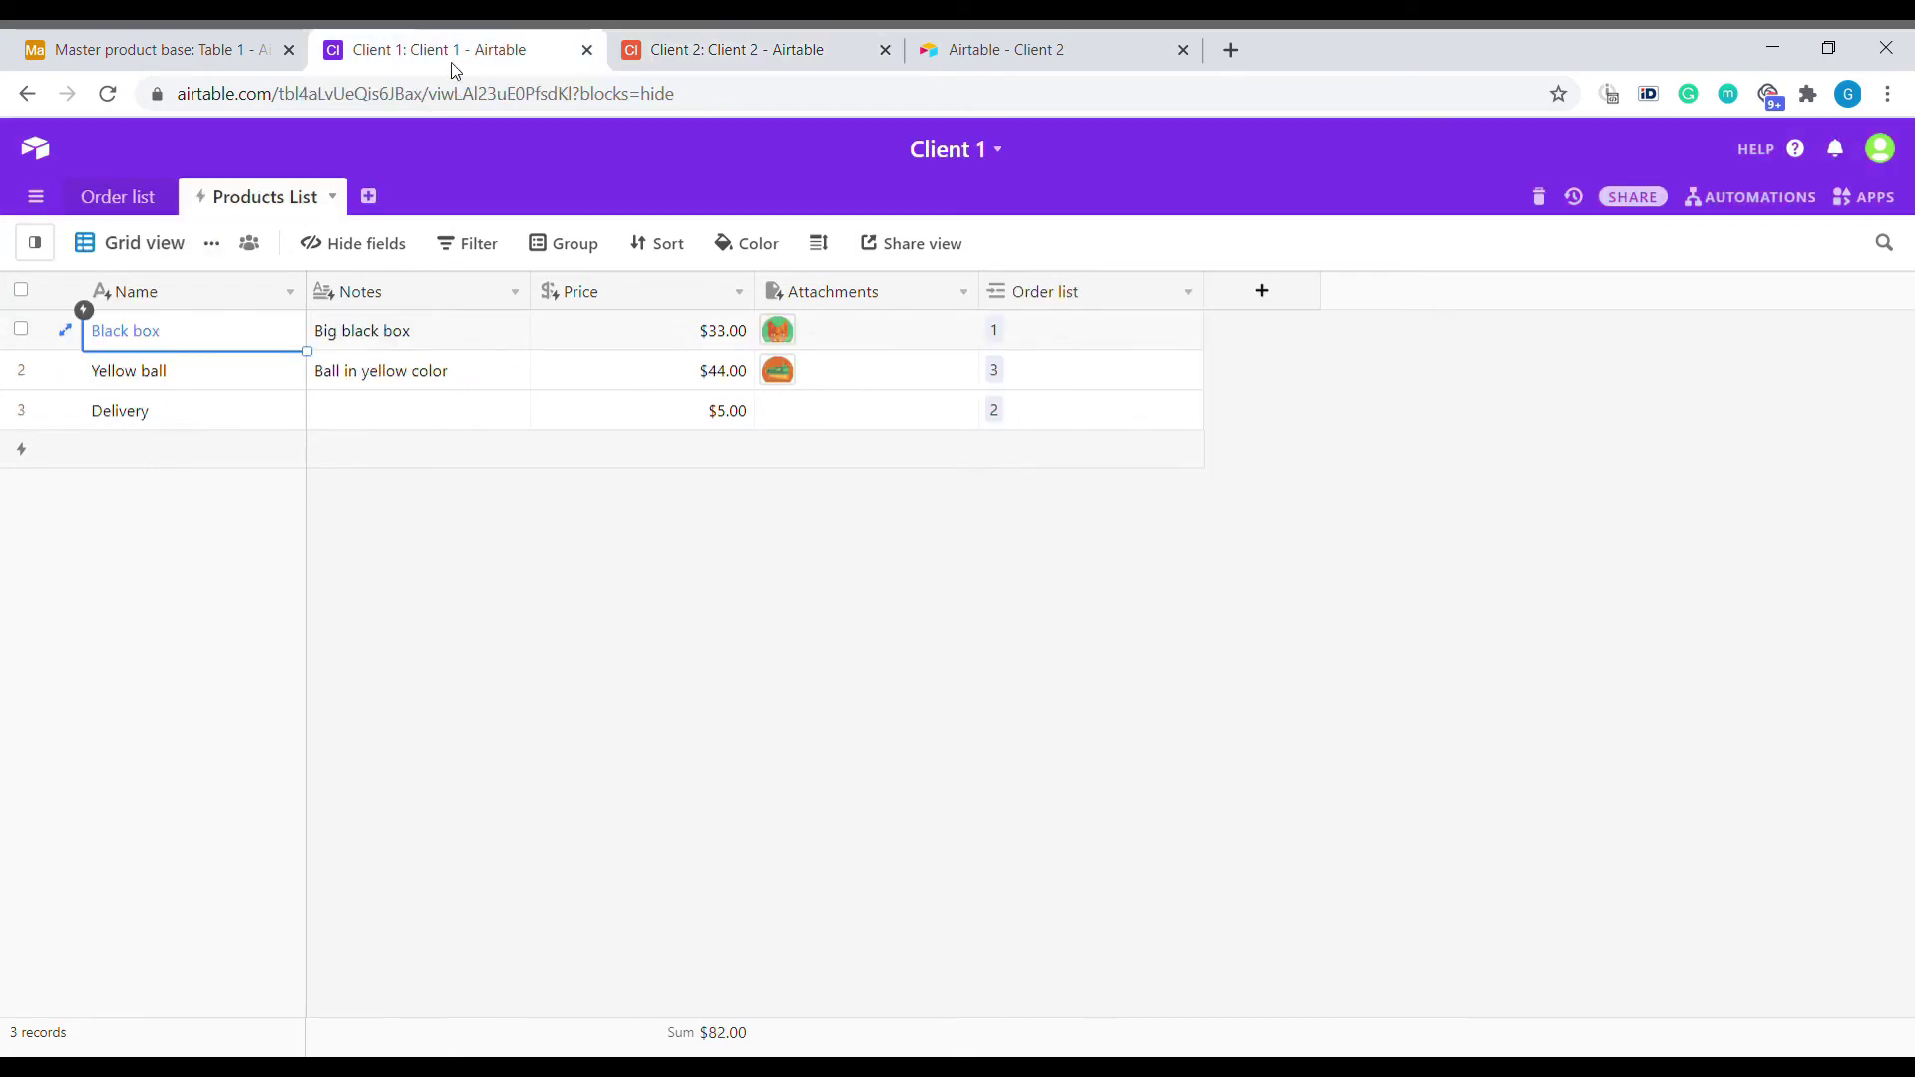
left_click(622, 343)
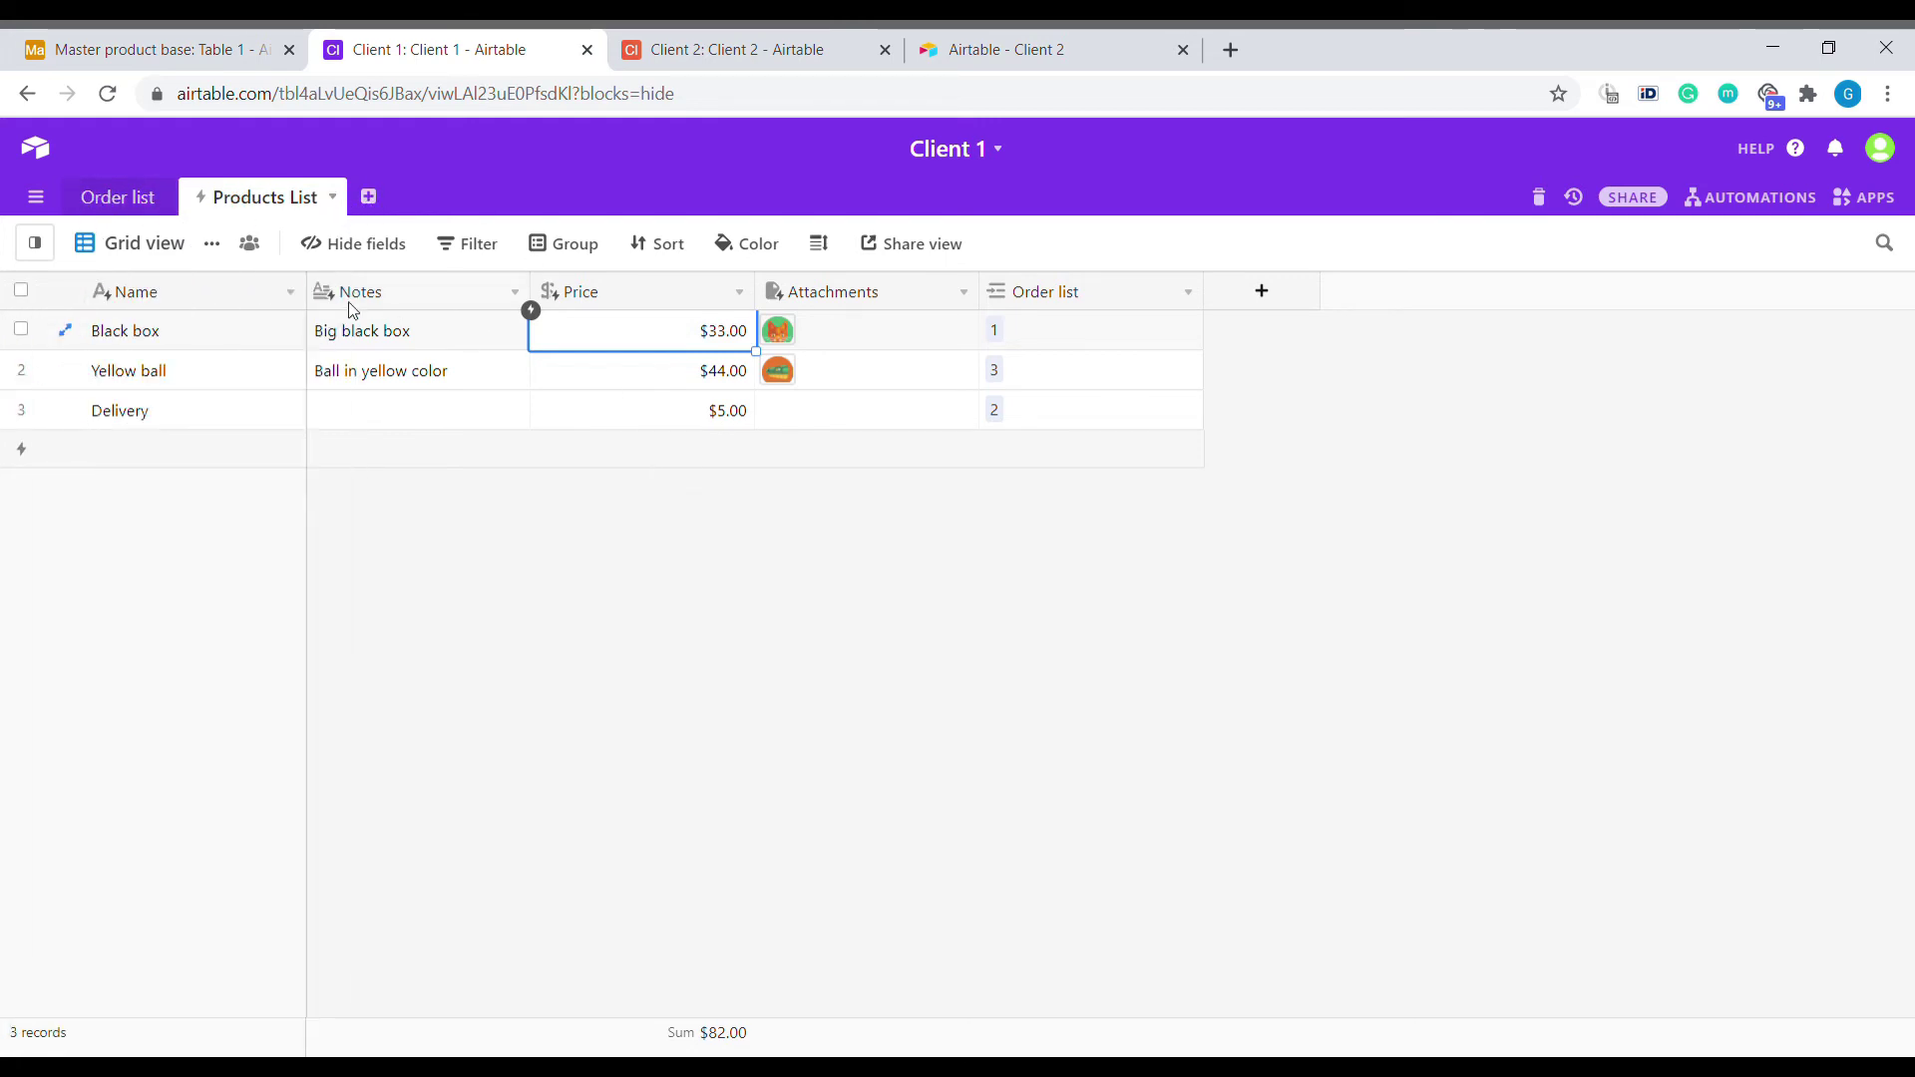
left_click(93, 197)
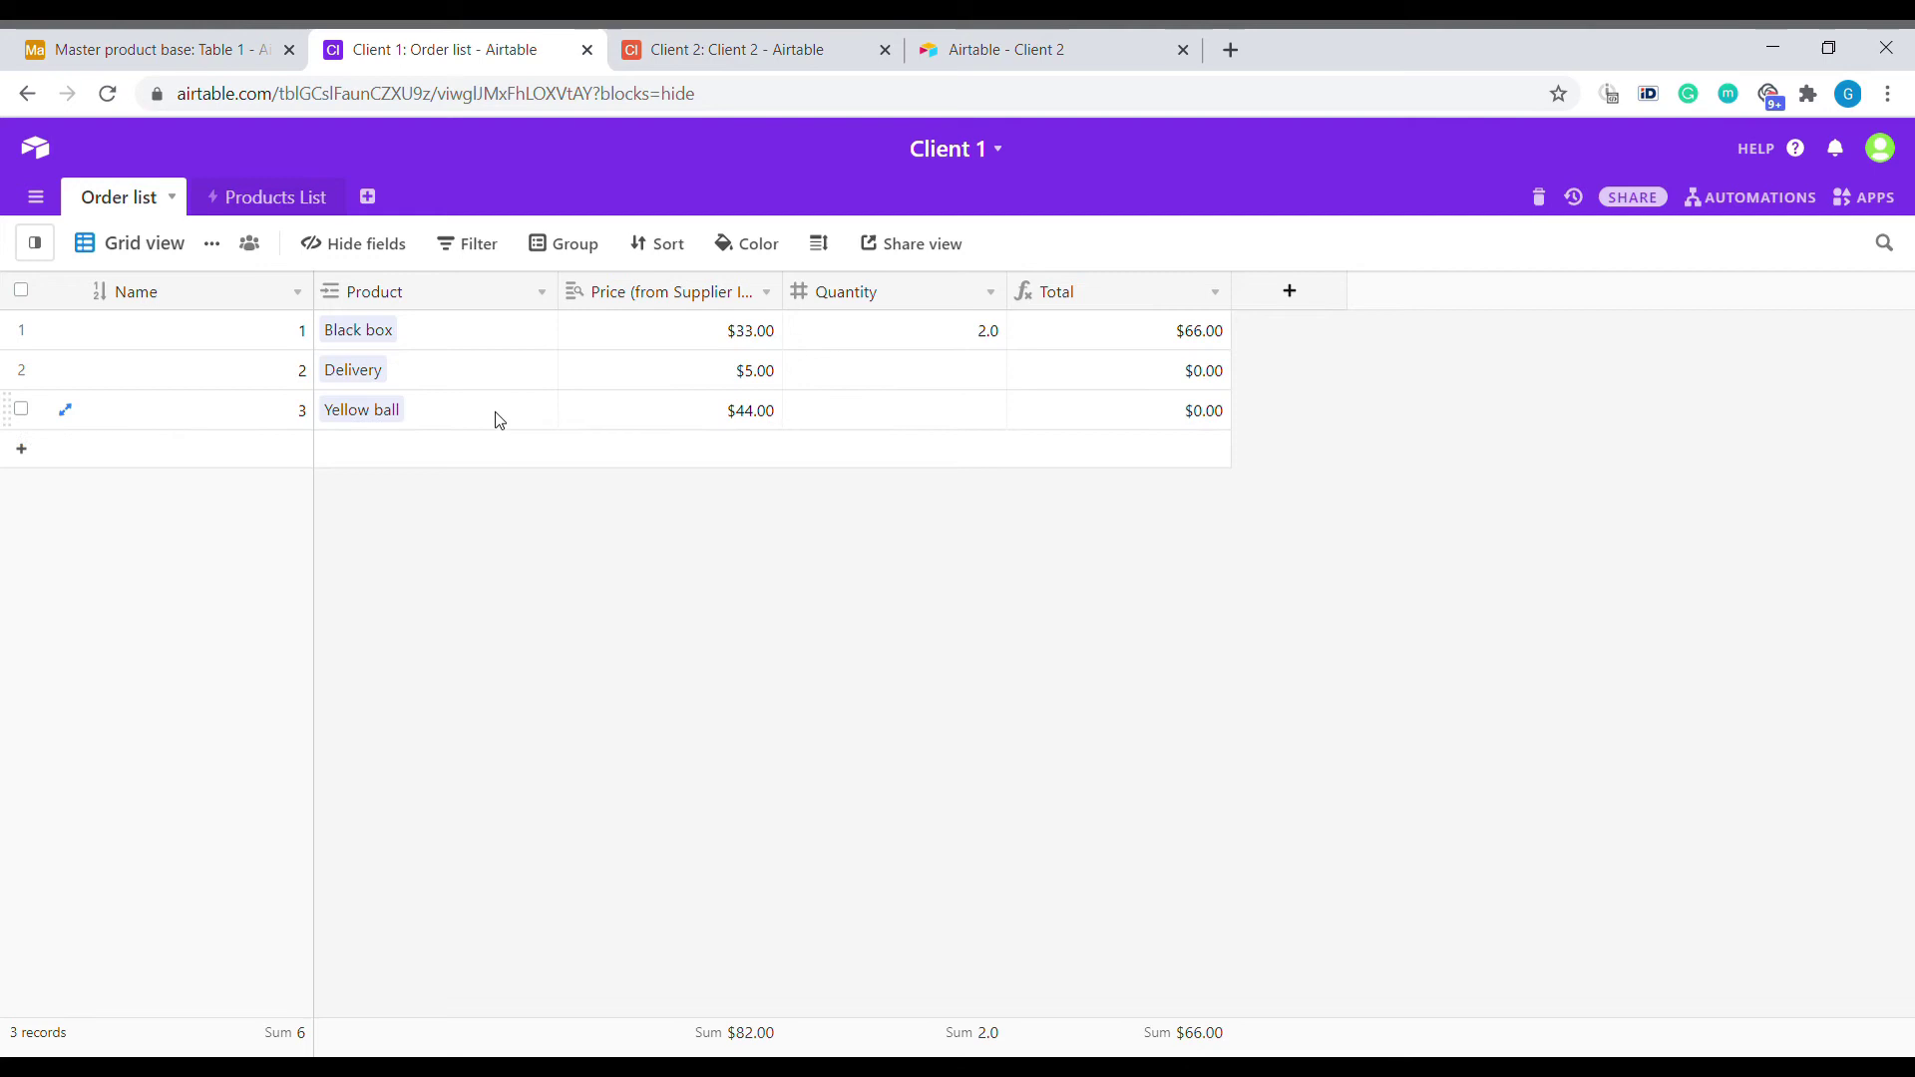
left_click(240, 200)
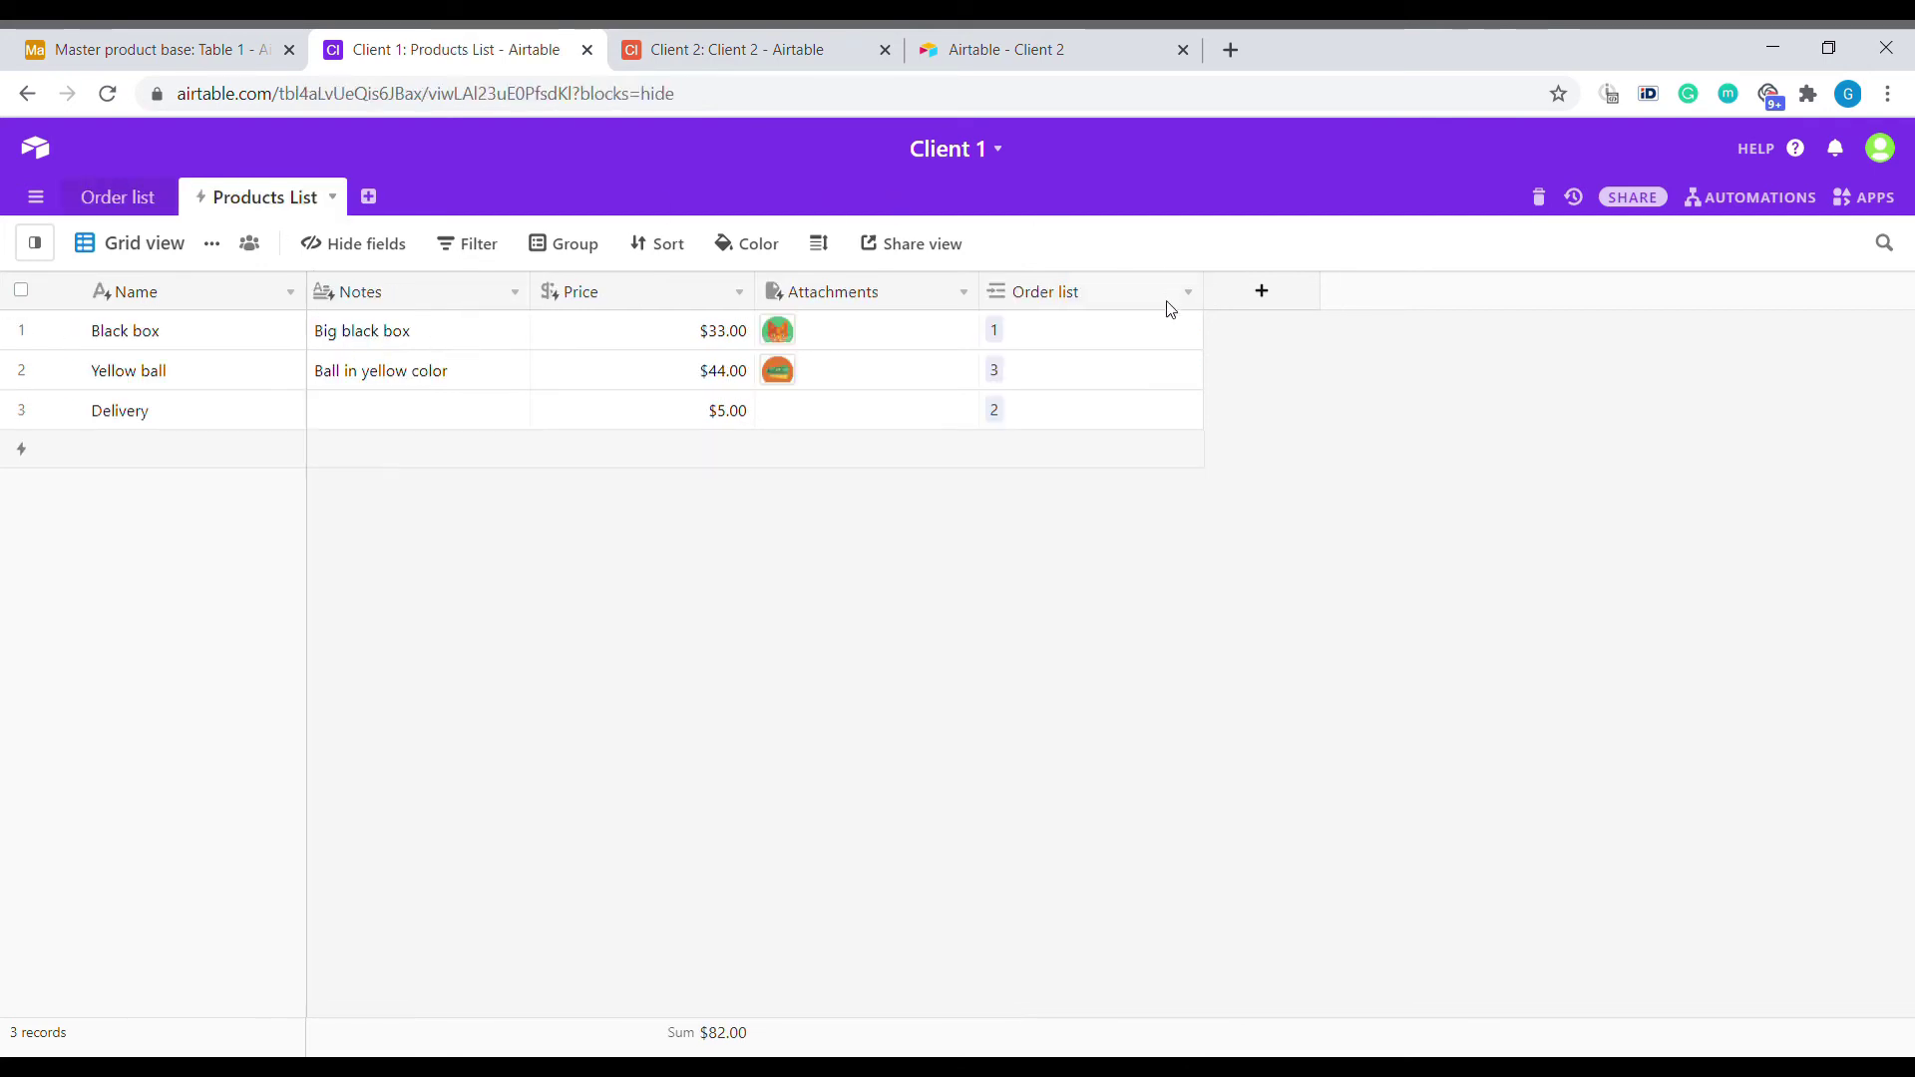
left_click(1097, 342)
left_click_drag(1098, 346, 1097, 424)
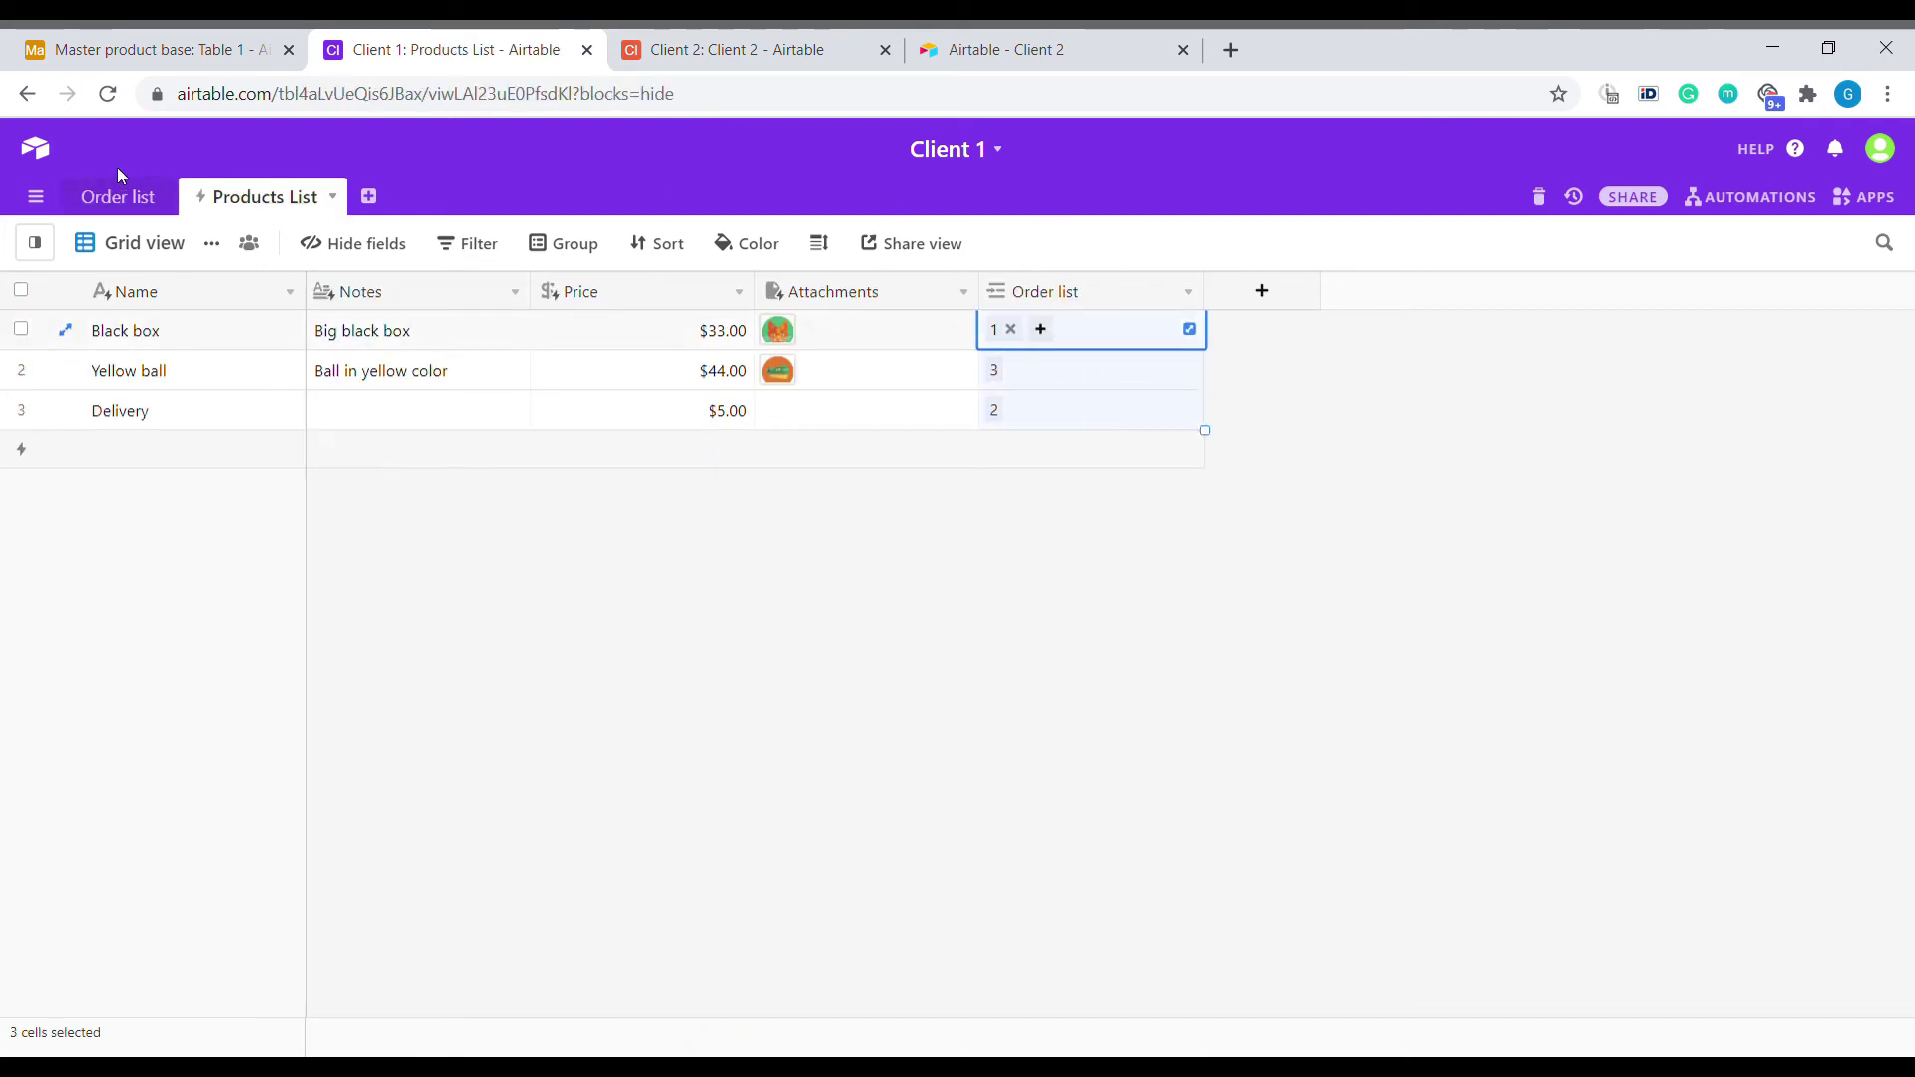
left_click(117, 196)
Add a fourth order record linked to the Delivery product.
left_click(379, 446)
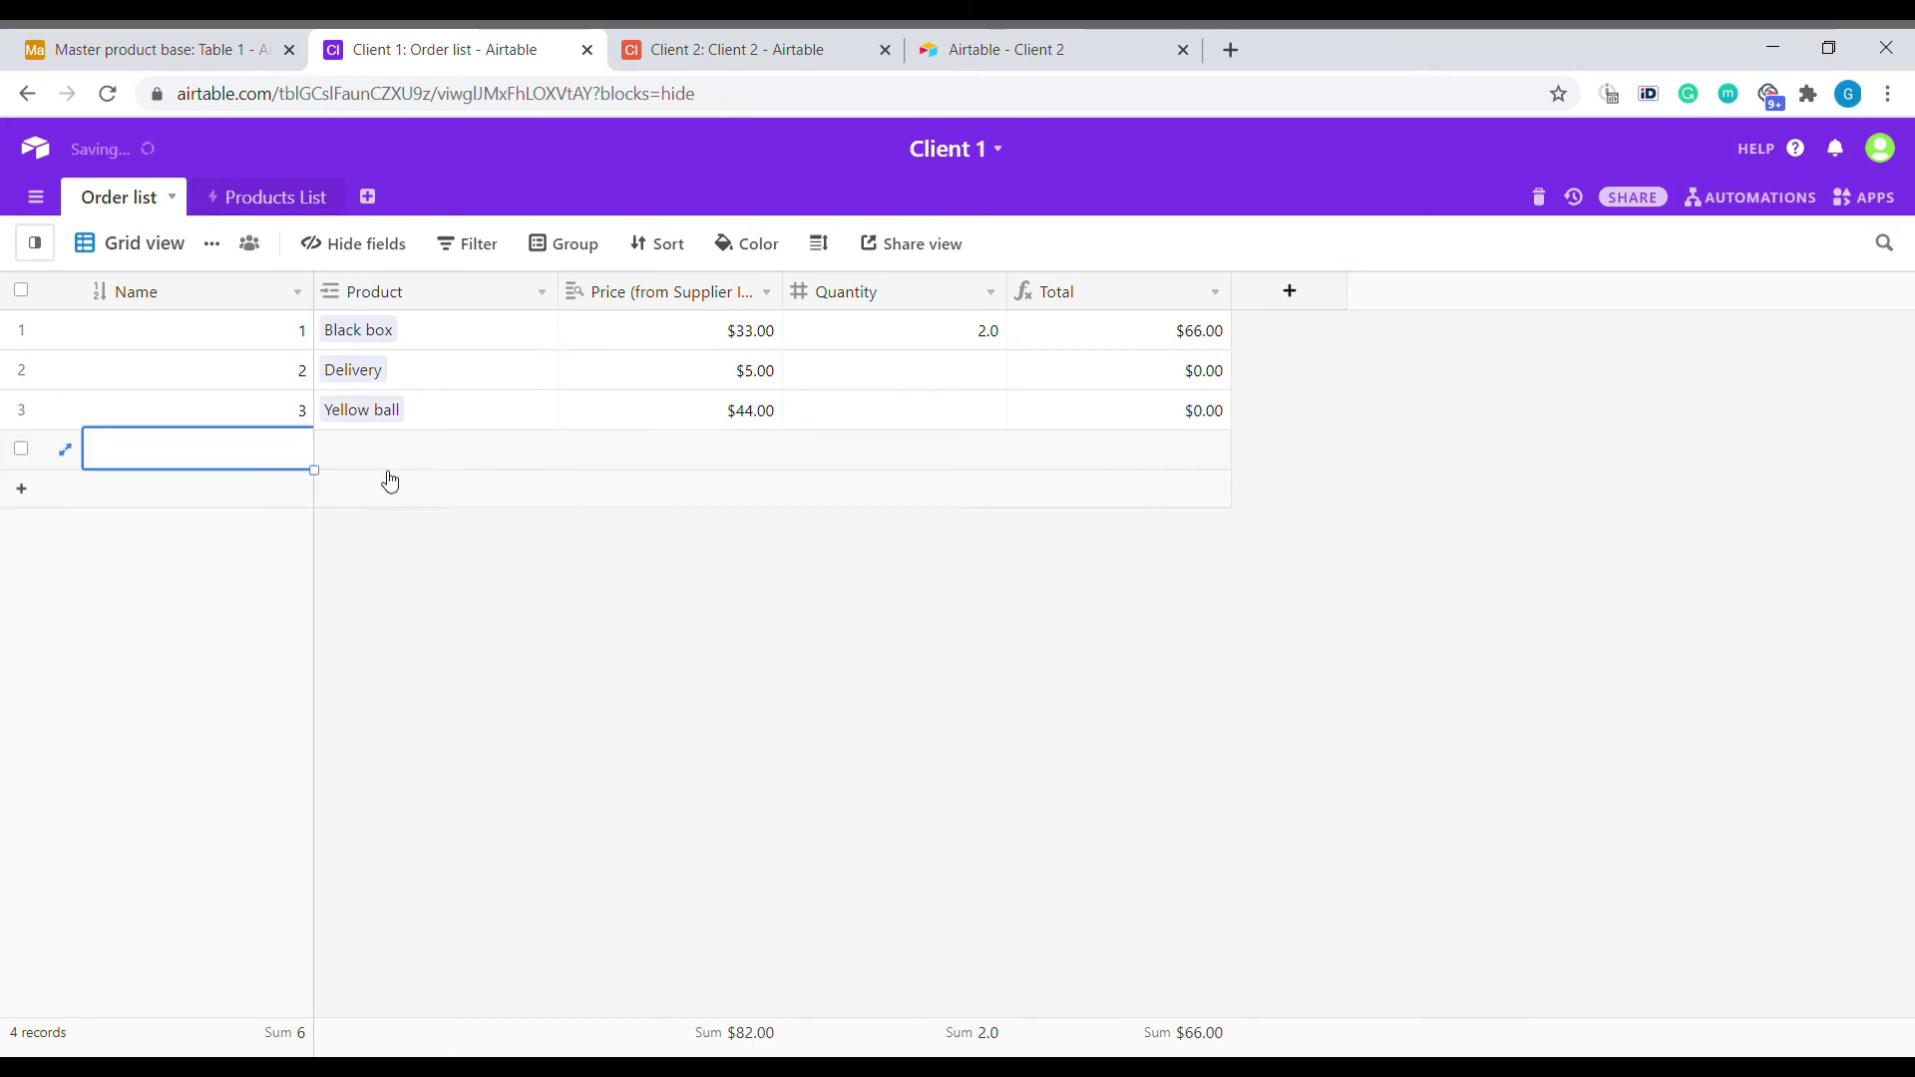
left_click(384, 461)
left_click(332, 451)
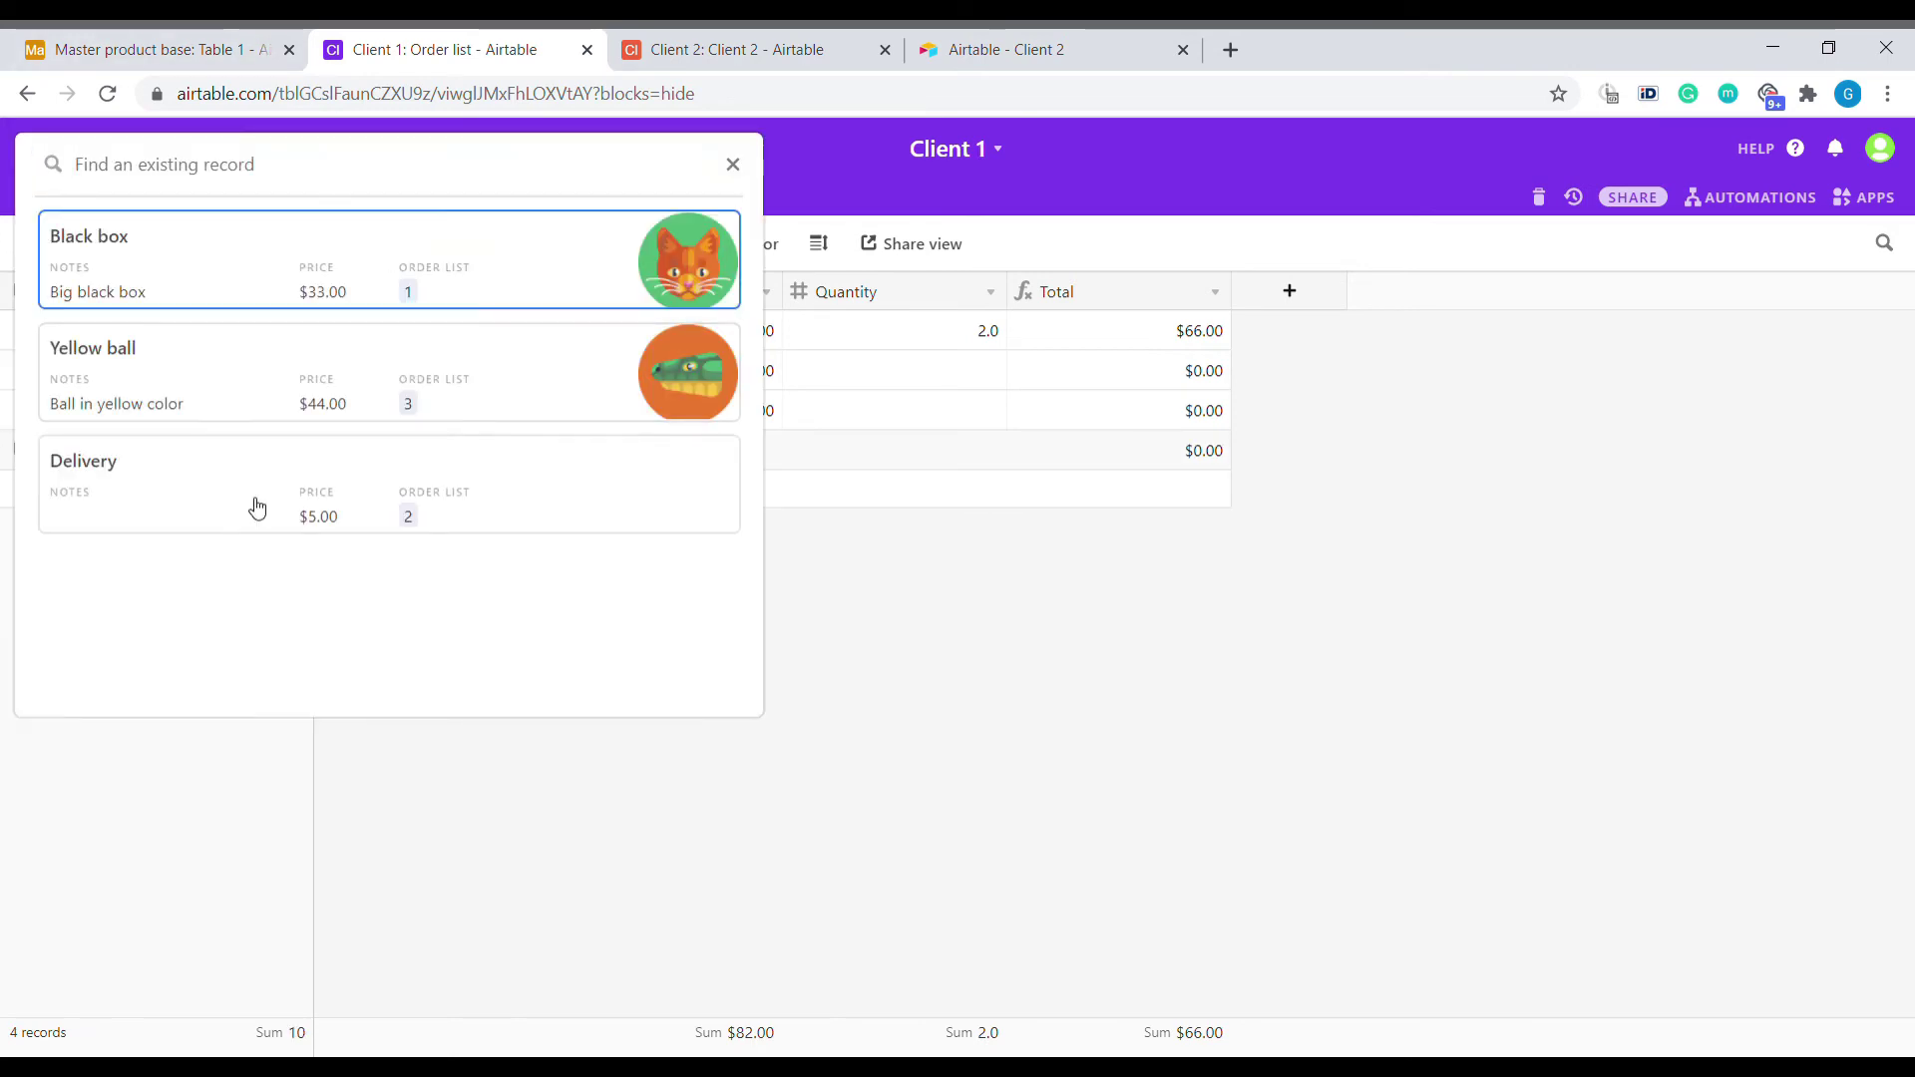
left_click(409, 519)
Fill in the missing order quantities as 2, 2 and 3.
left_click(913, 458)
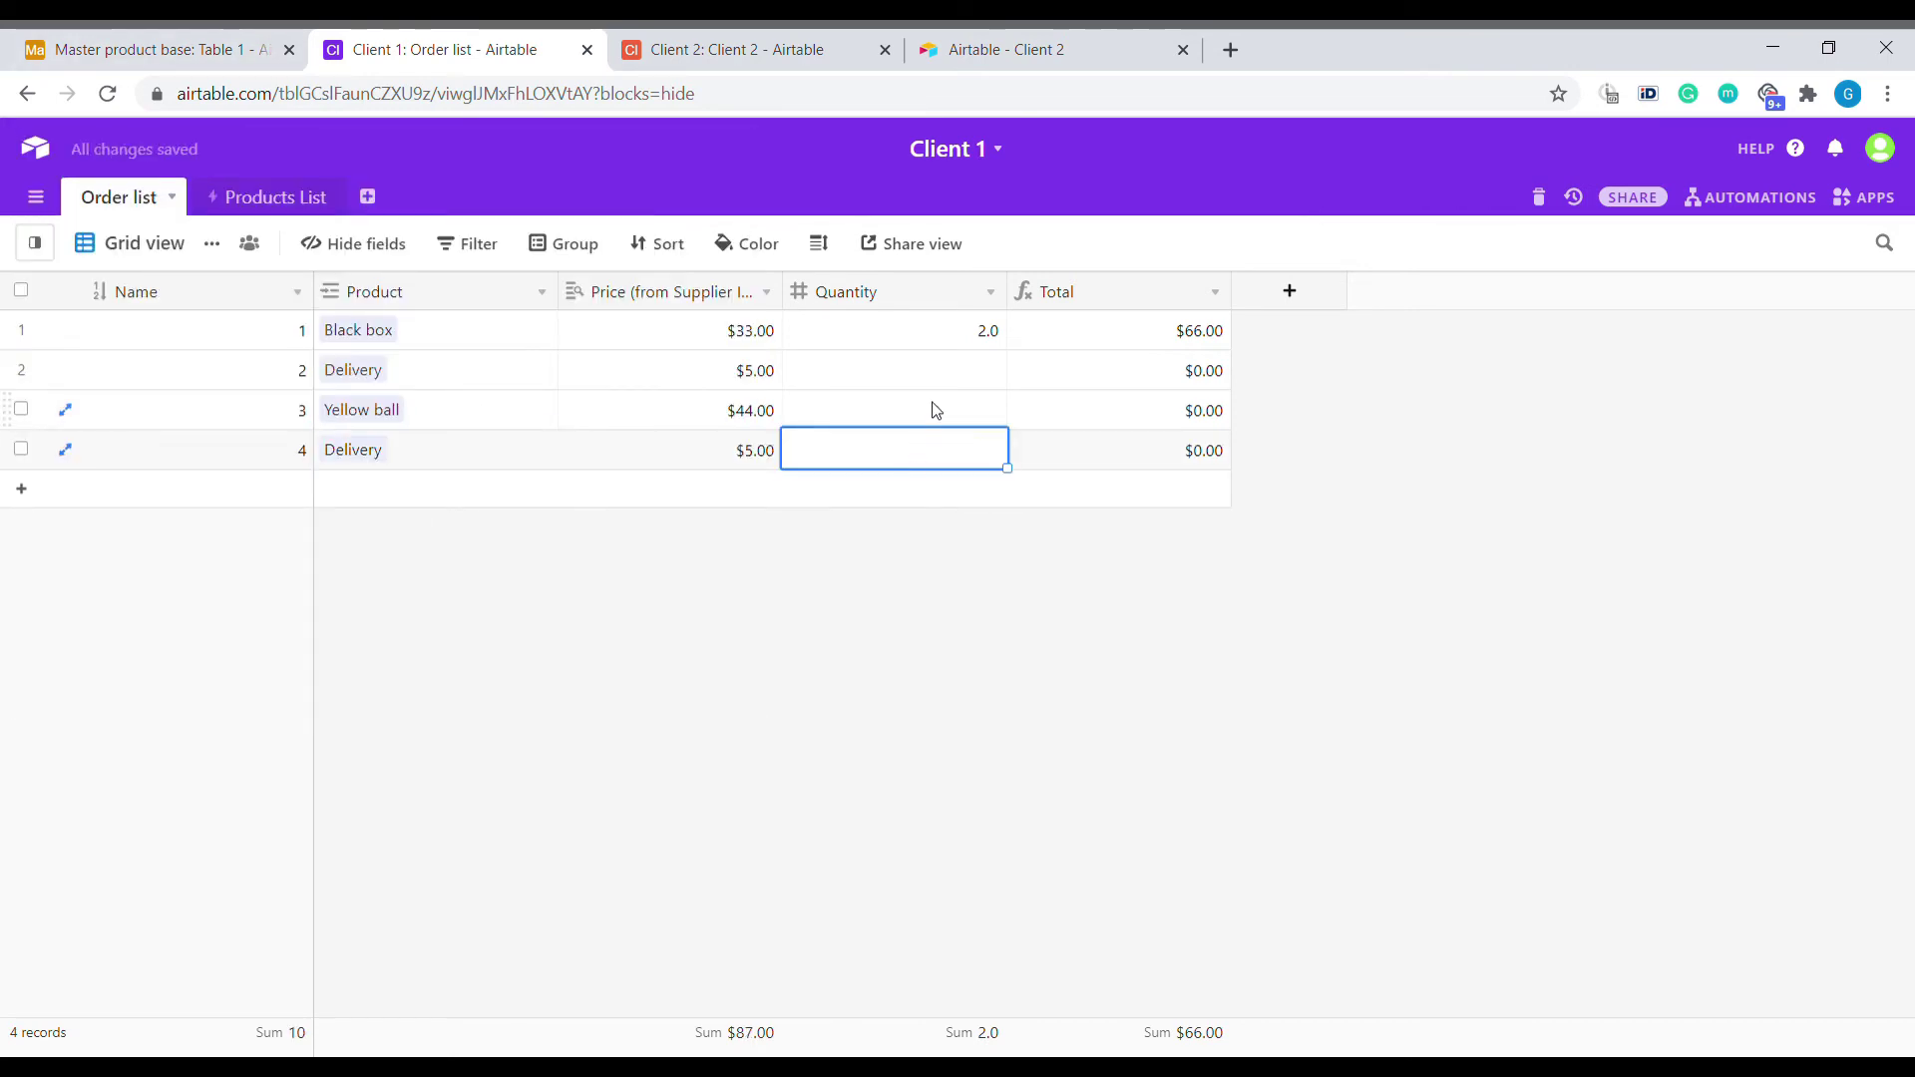
left_click(927, 385)
type("2")
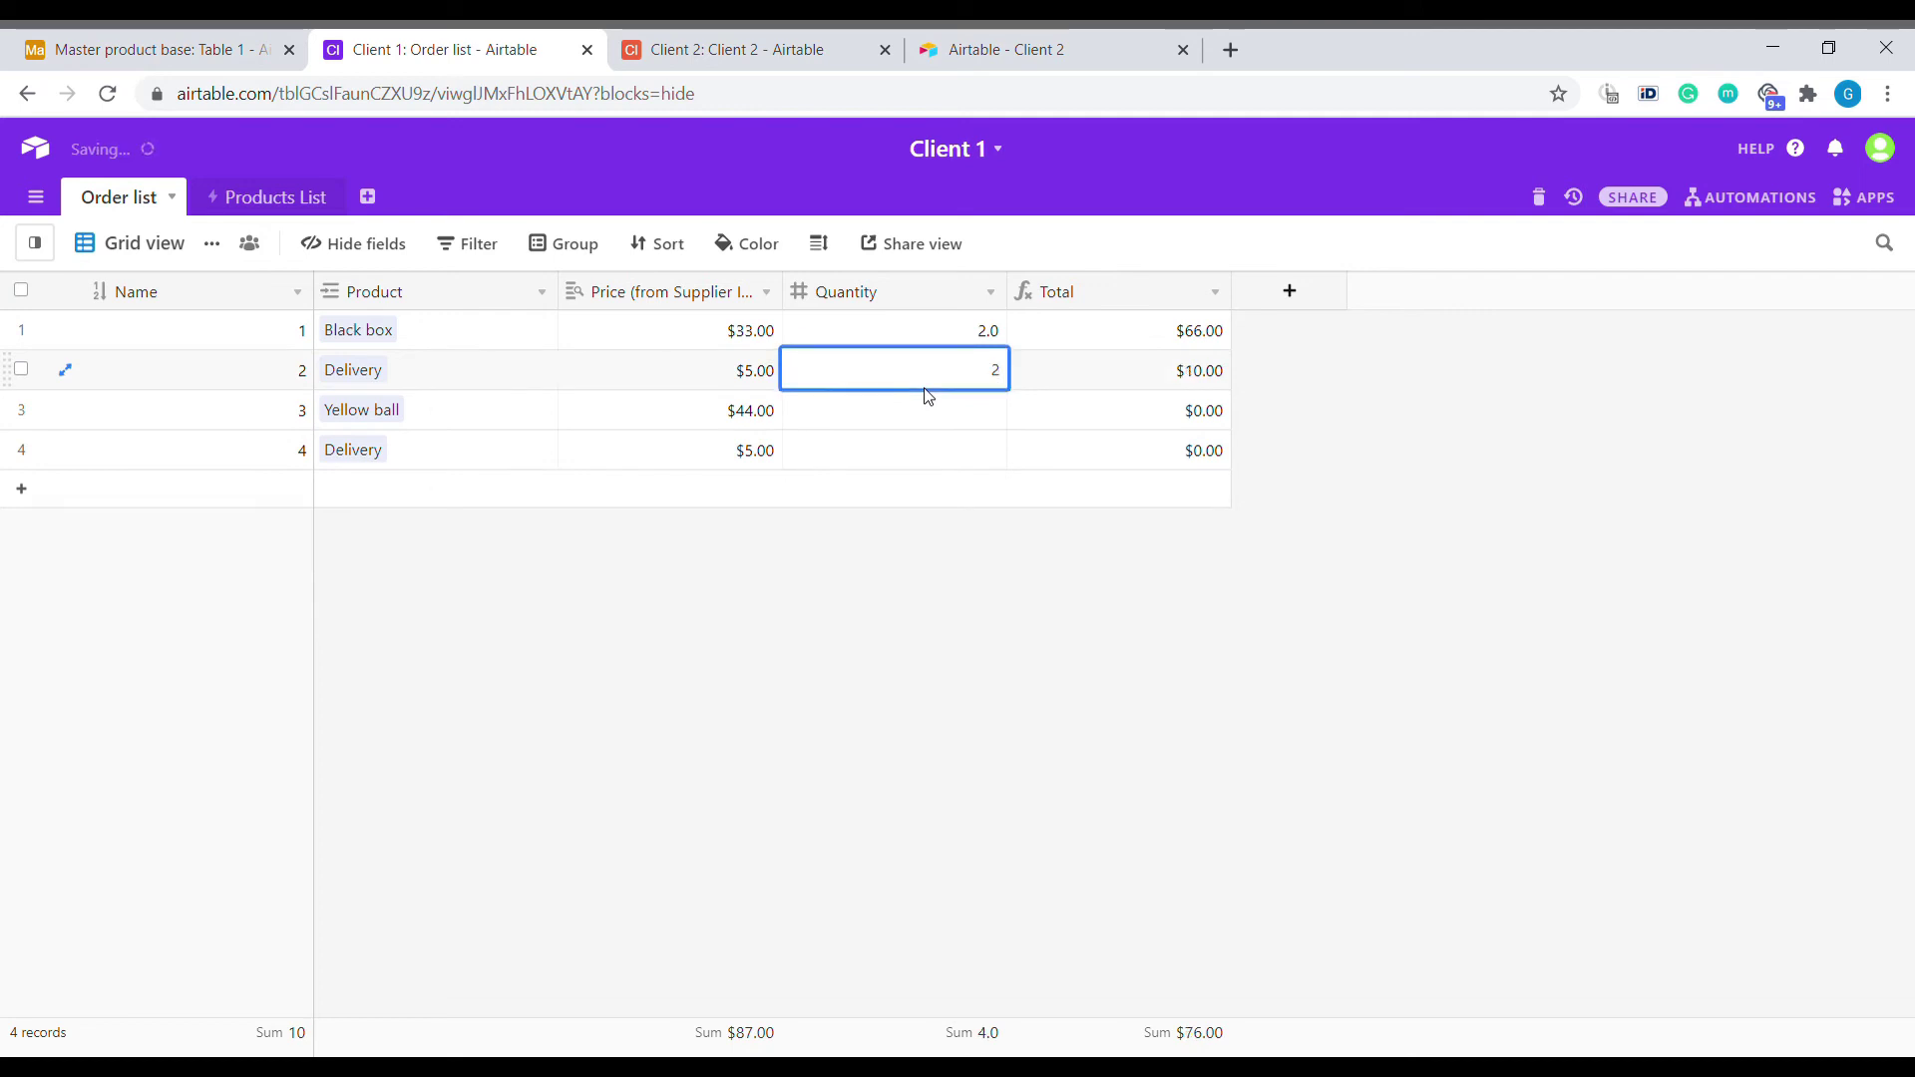
key("Return")
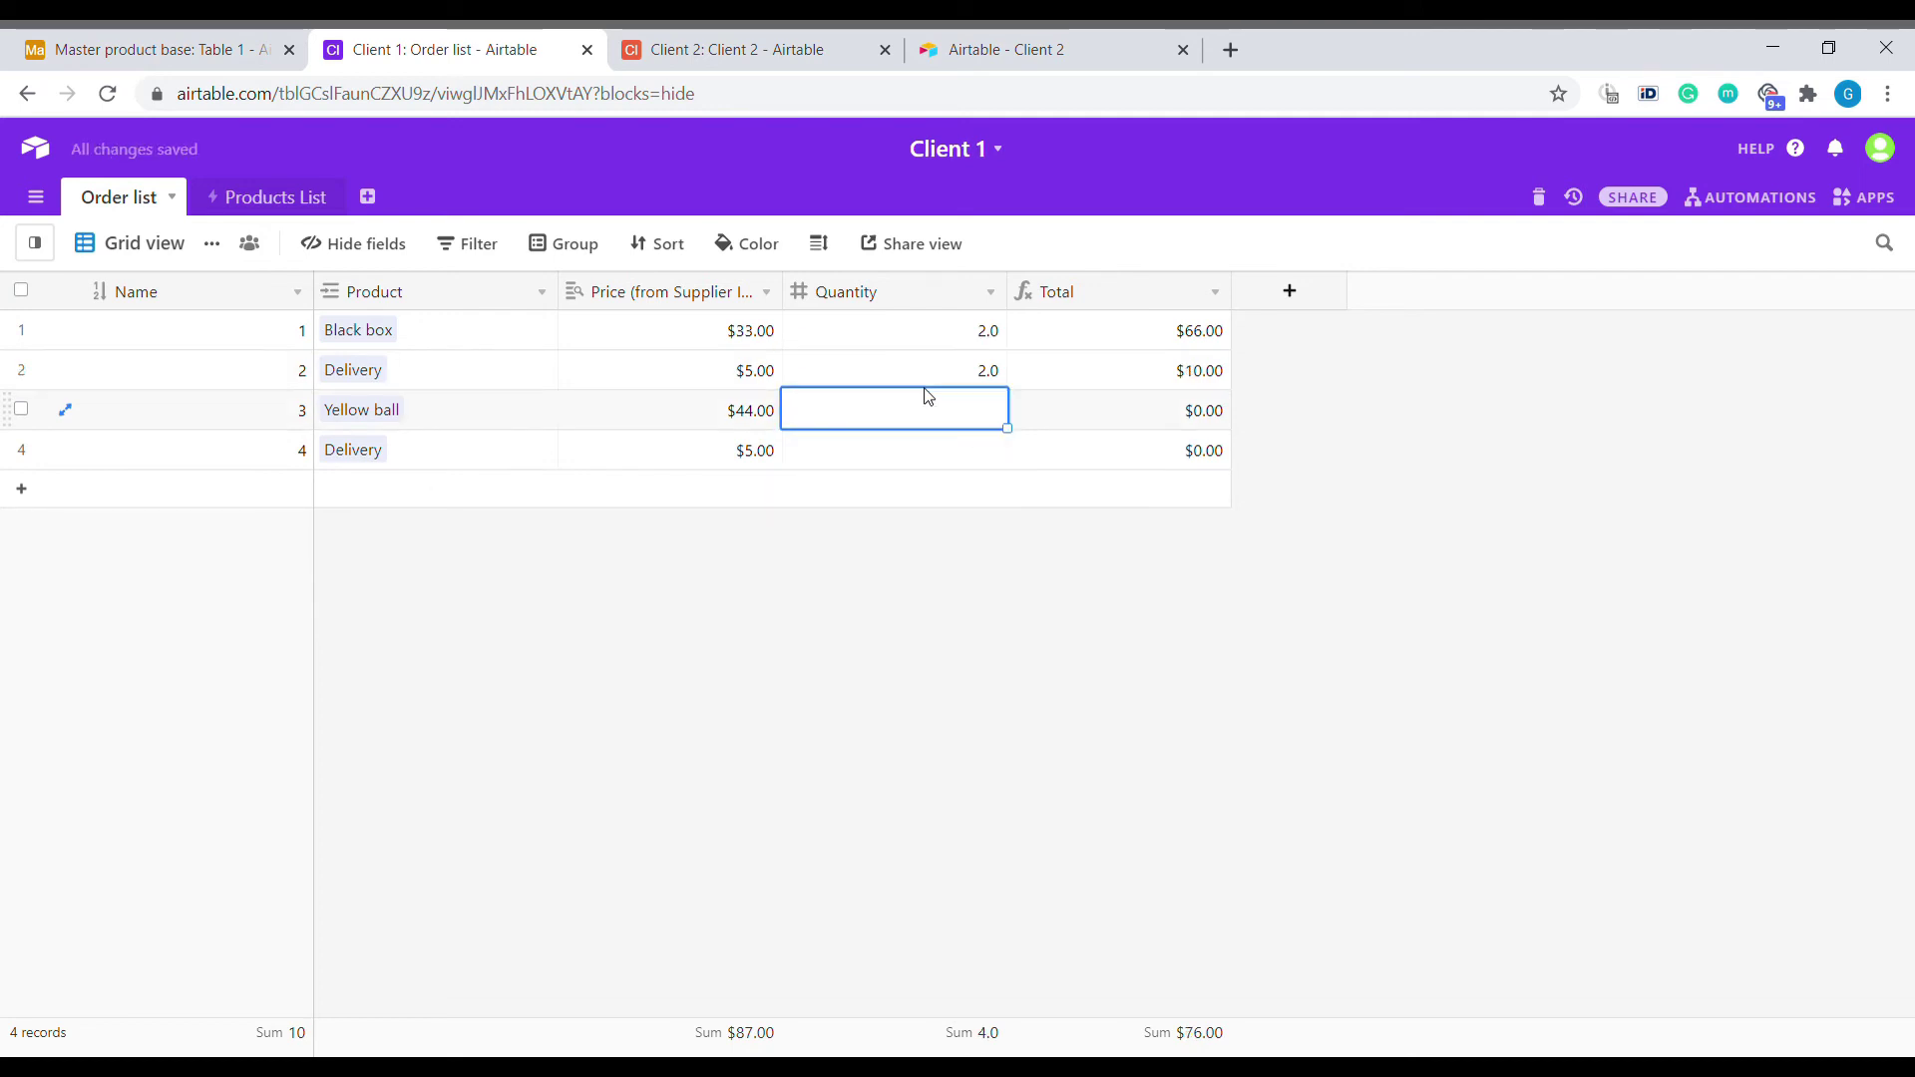
type("2")
key("Return")
type("3")
key("Return")
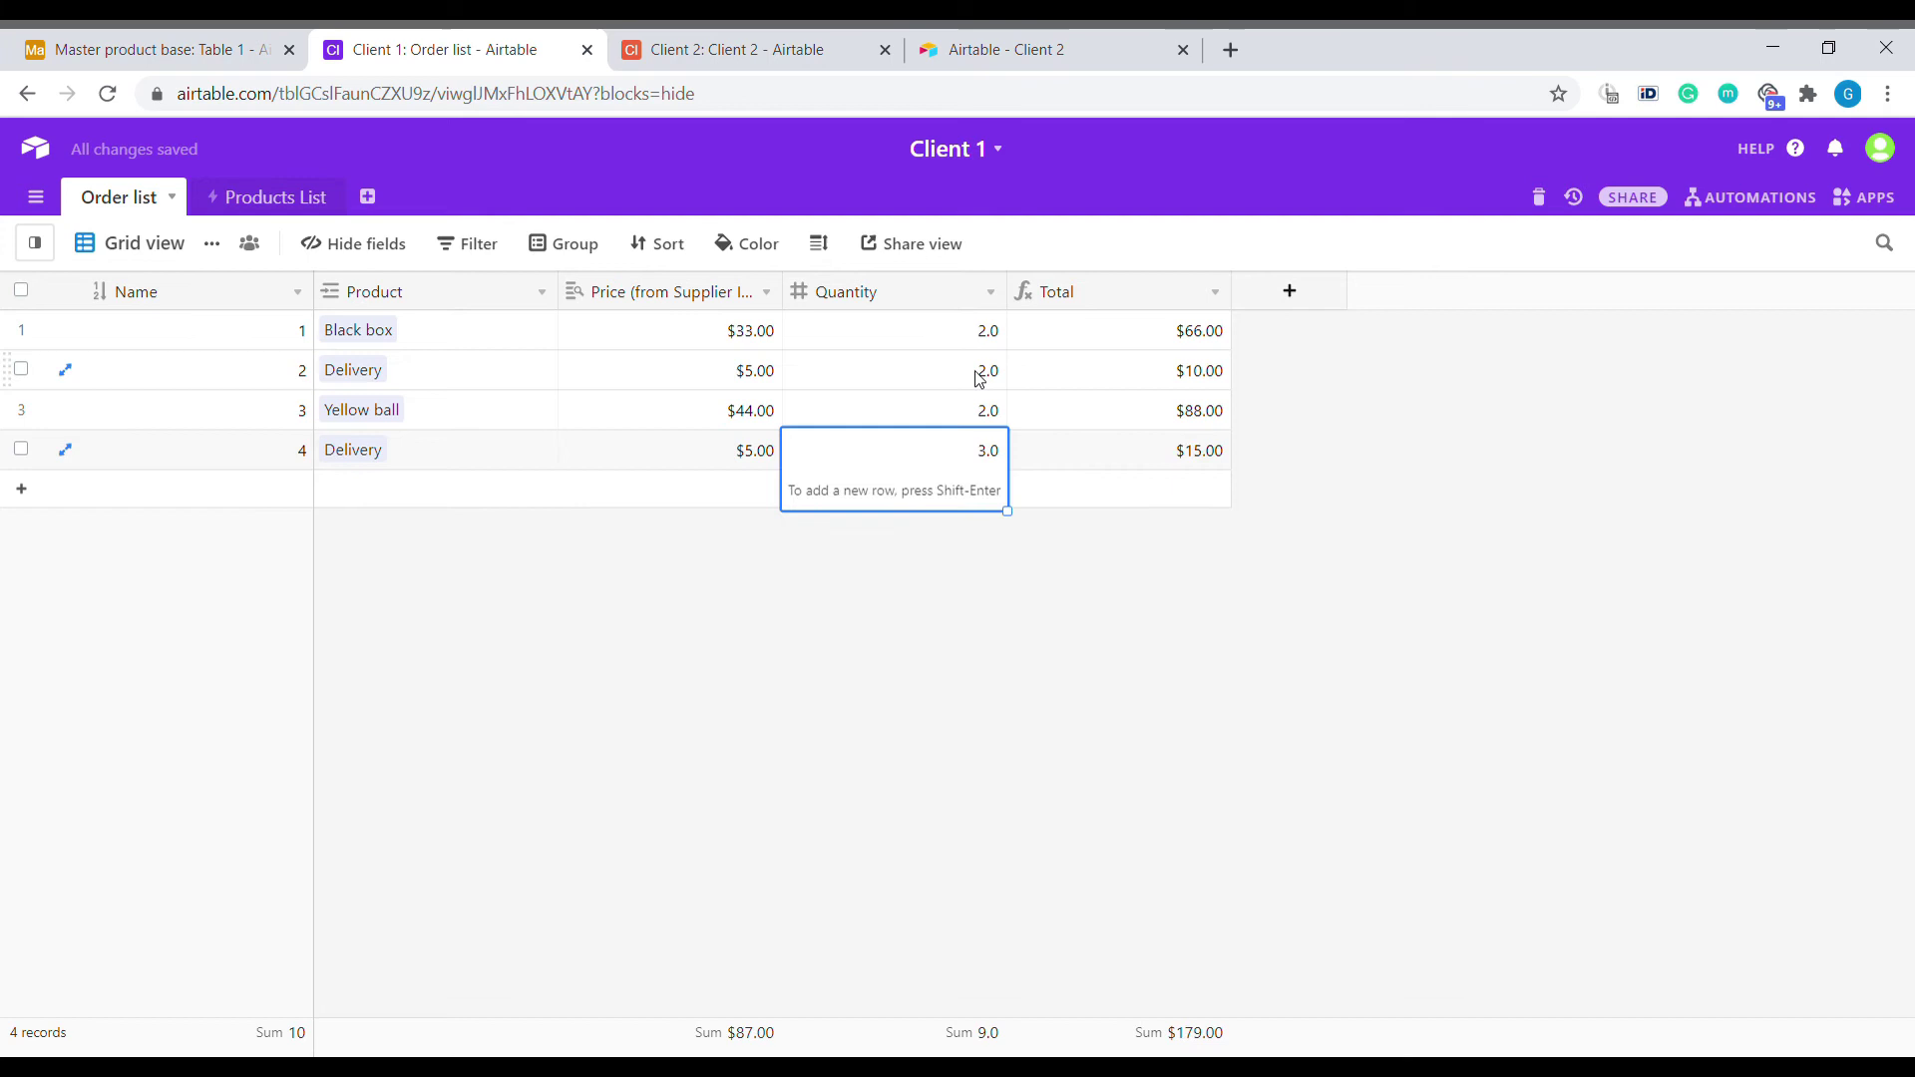
left_click(1393, 391)
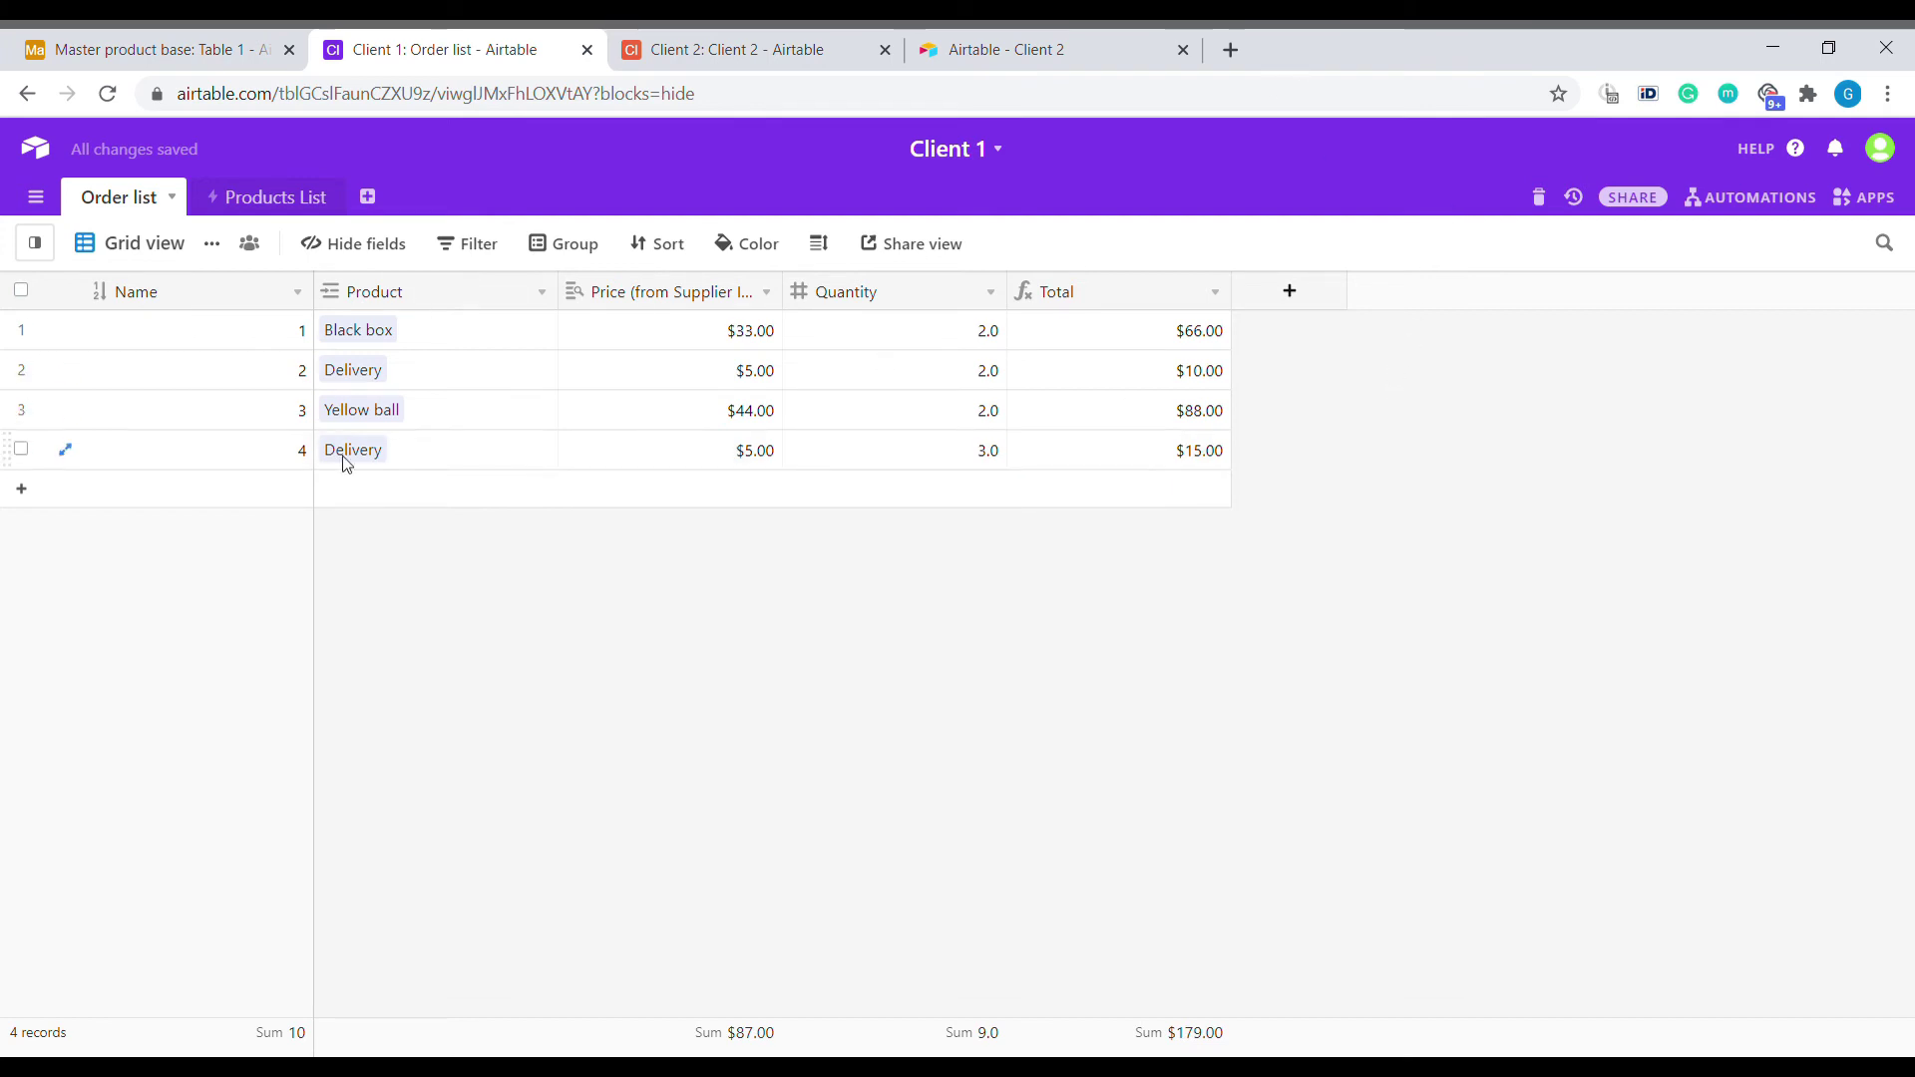
Create a shareable link for Client 1's Order list view with base syncing allowed, and copy it.
left_click(891, 254)
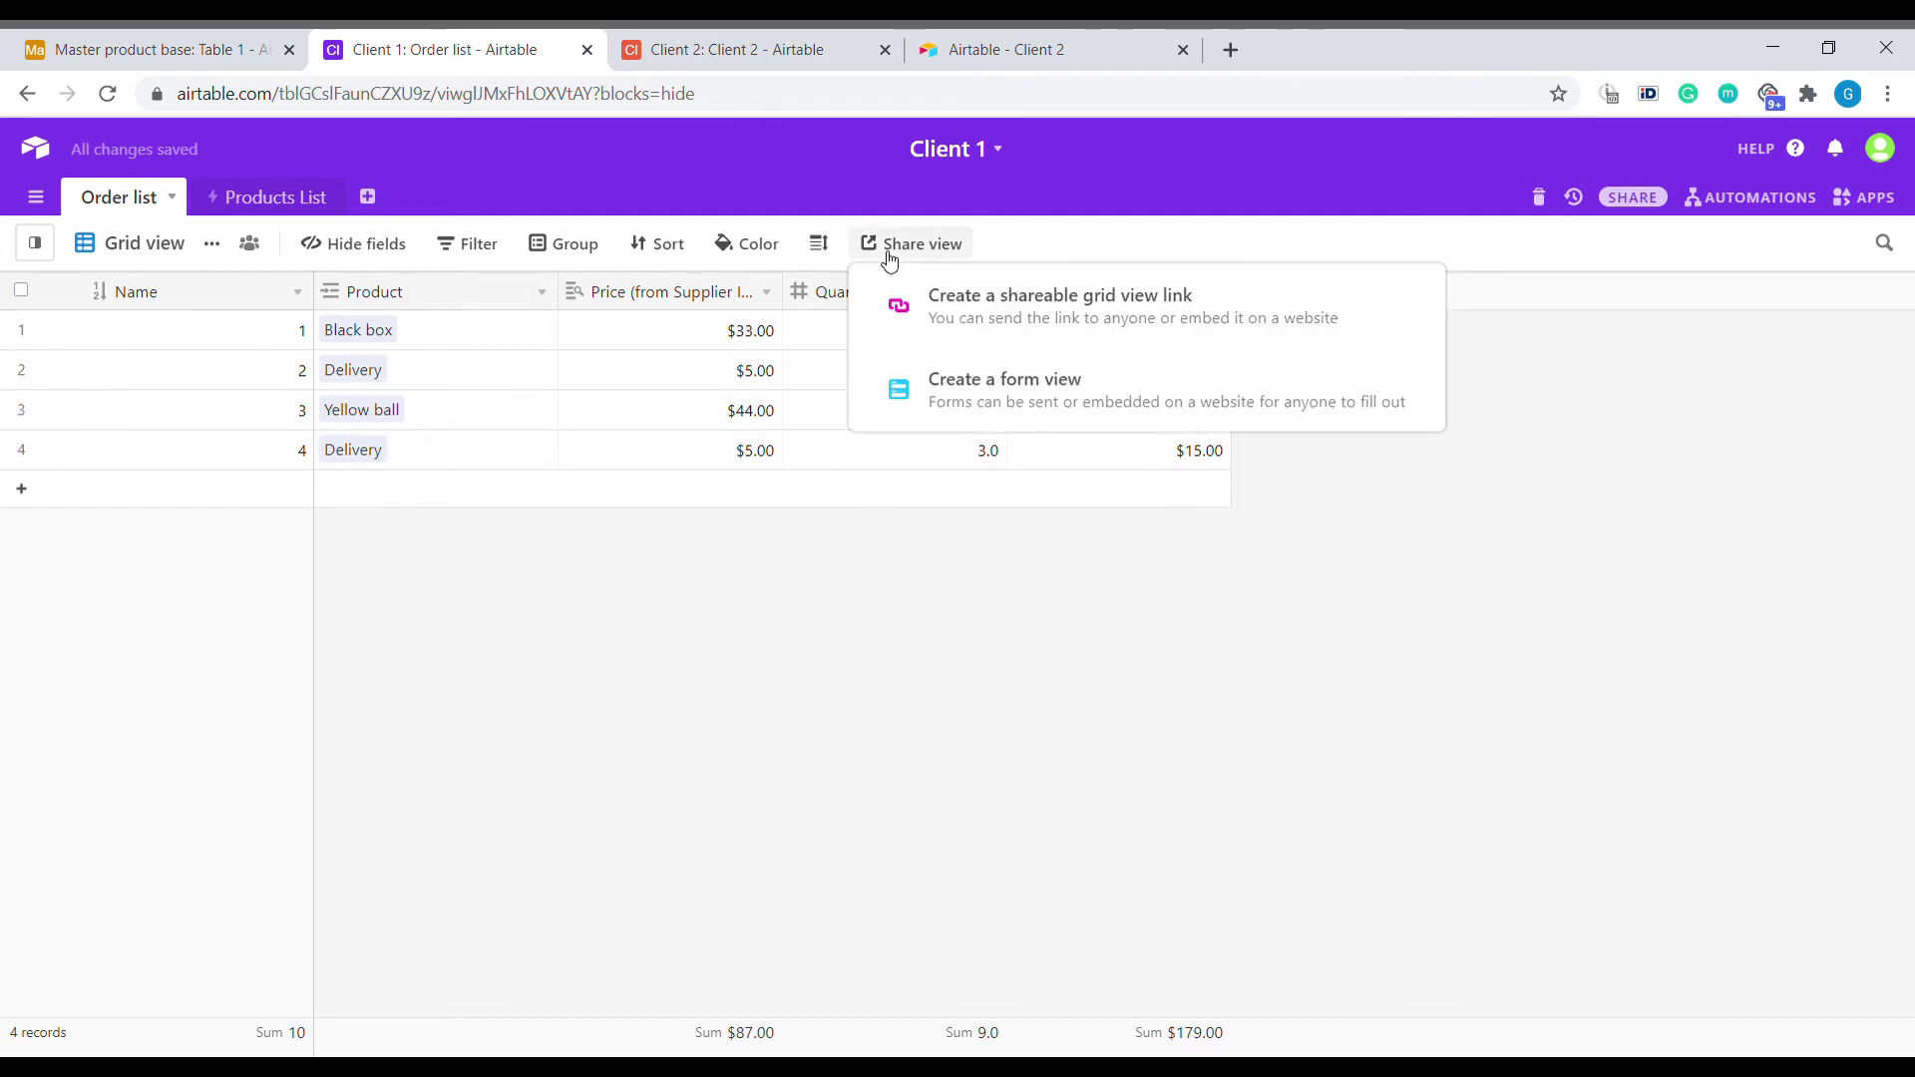
left_click(951, 317)
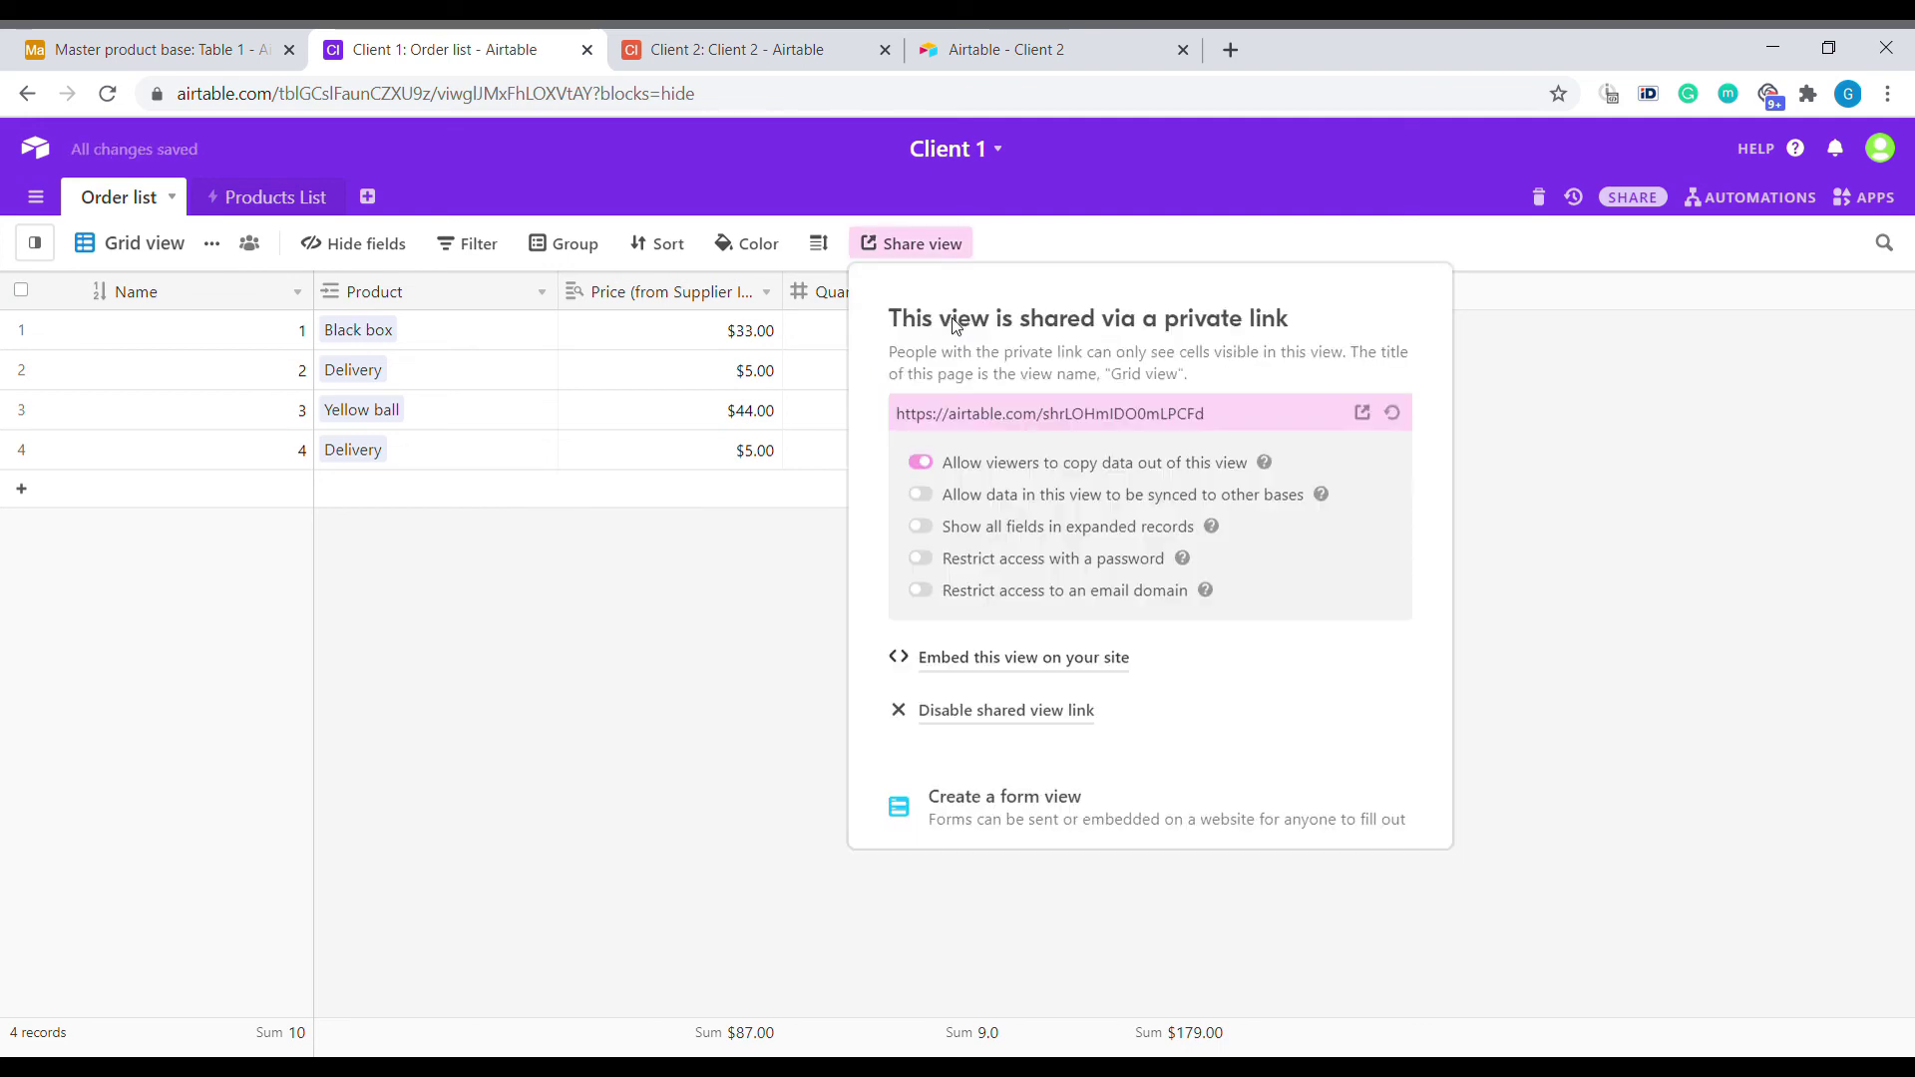
left_click(938, 496)
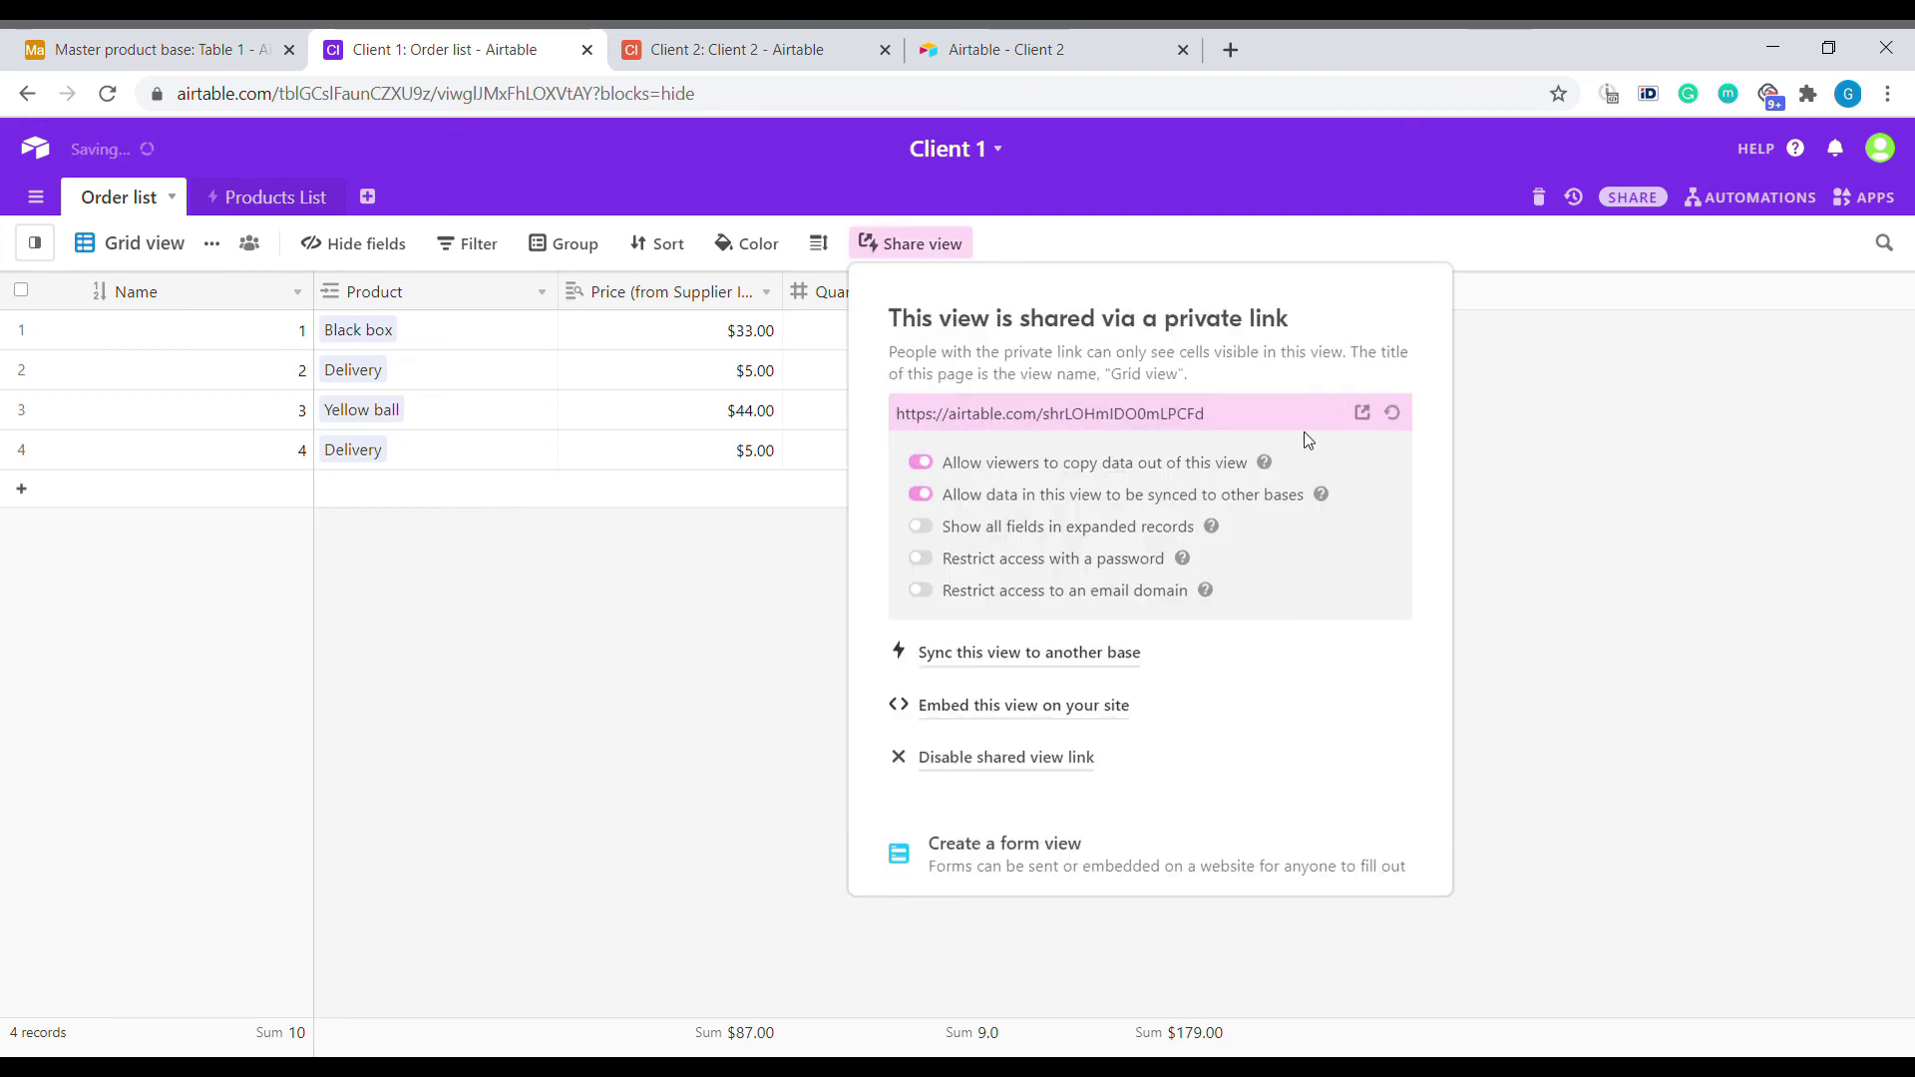
left_click(1296, 424)
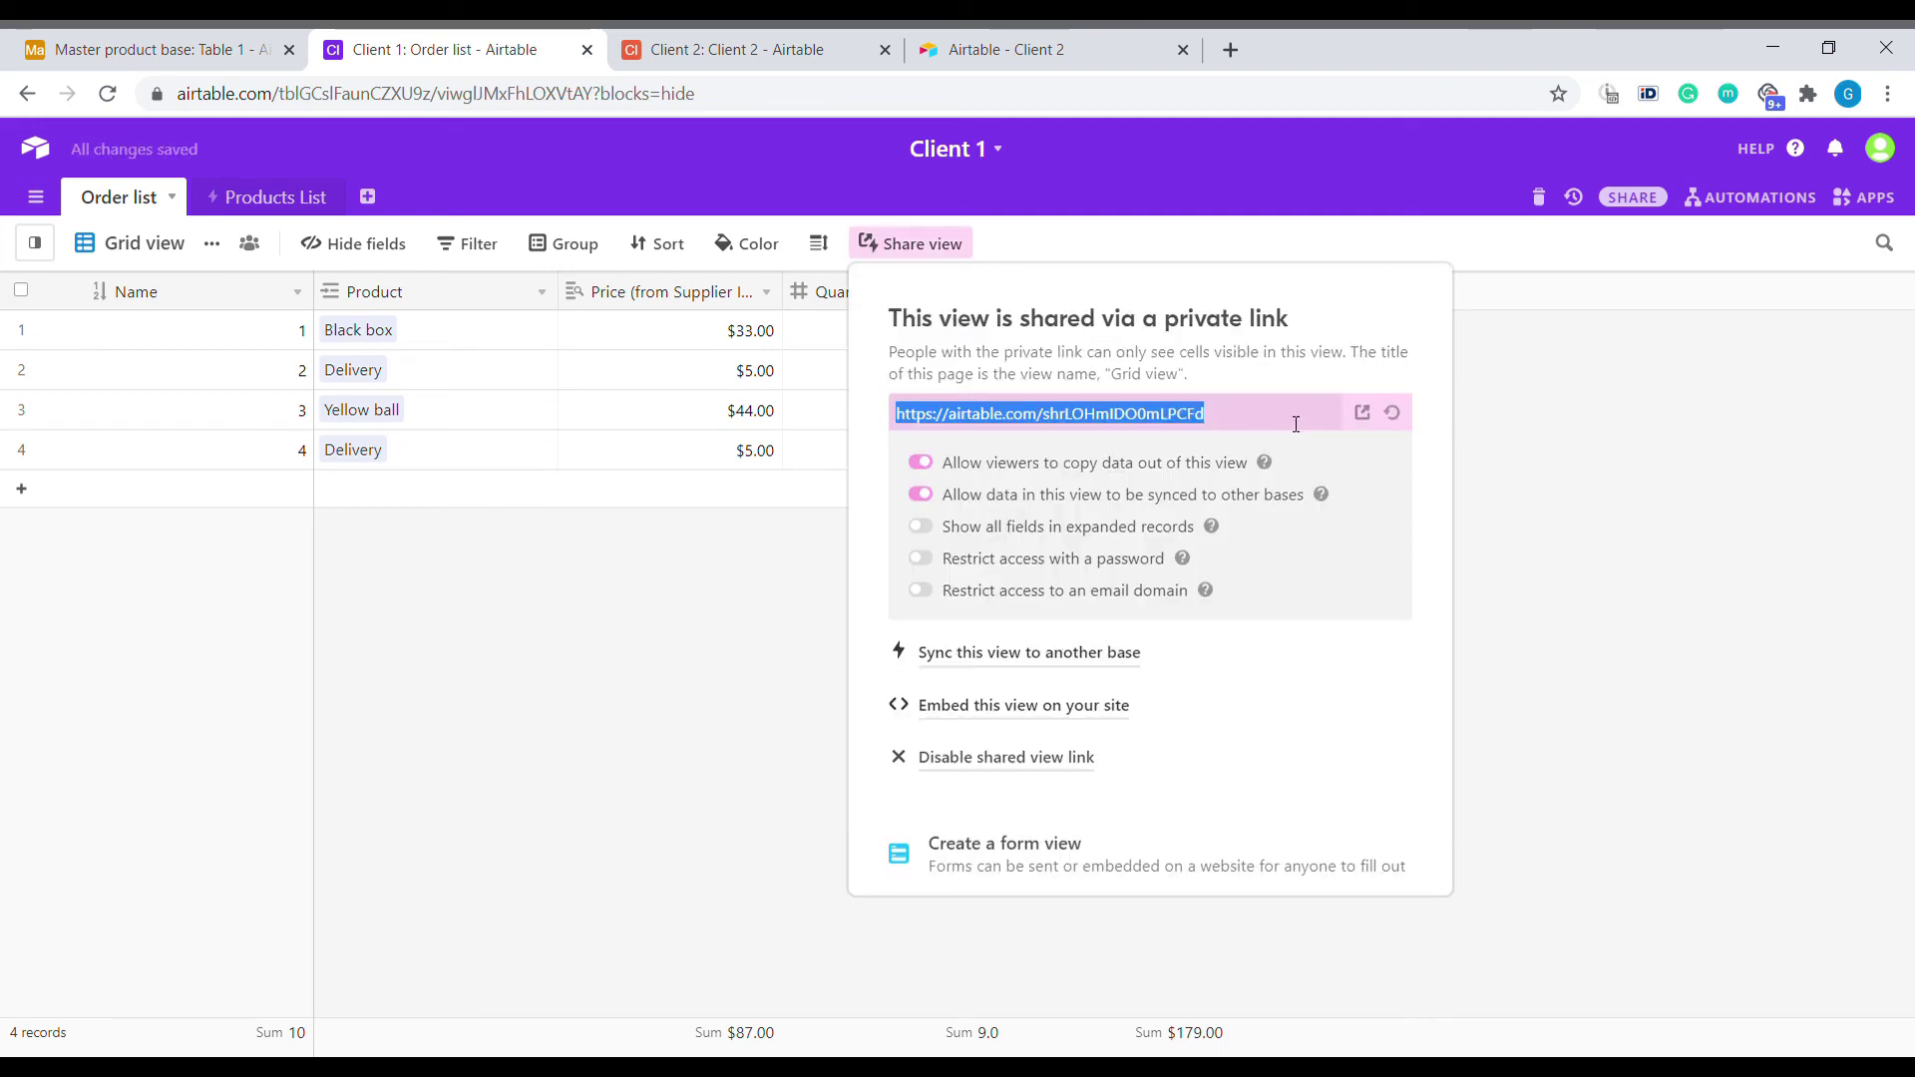
In the Master product base, create a synced table from the Order list share link.
left_click(212, 30)
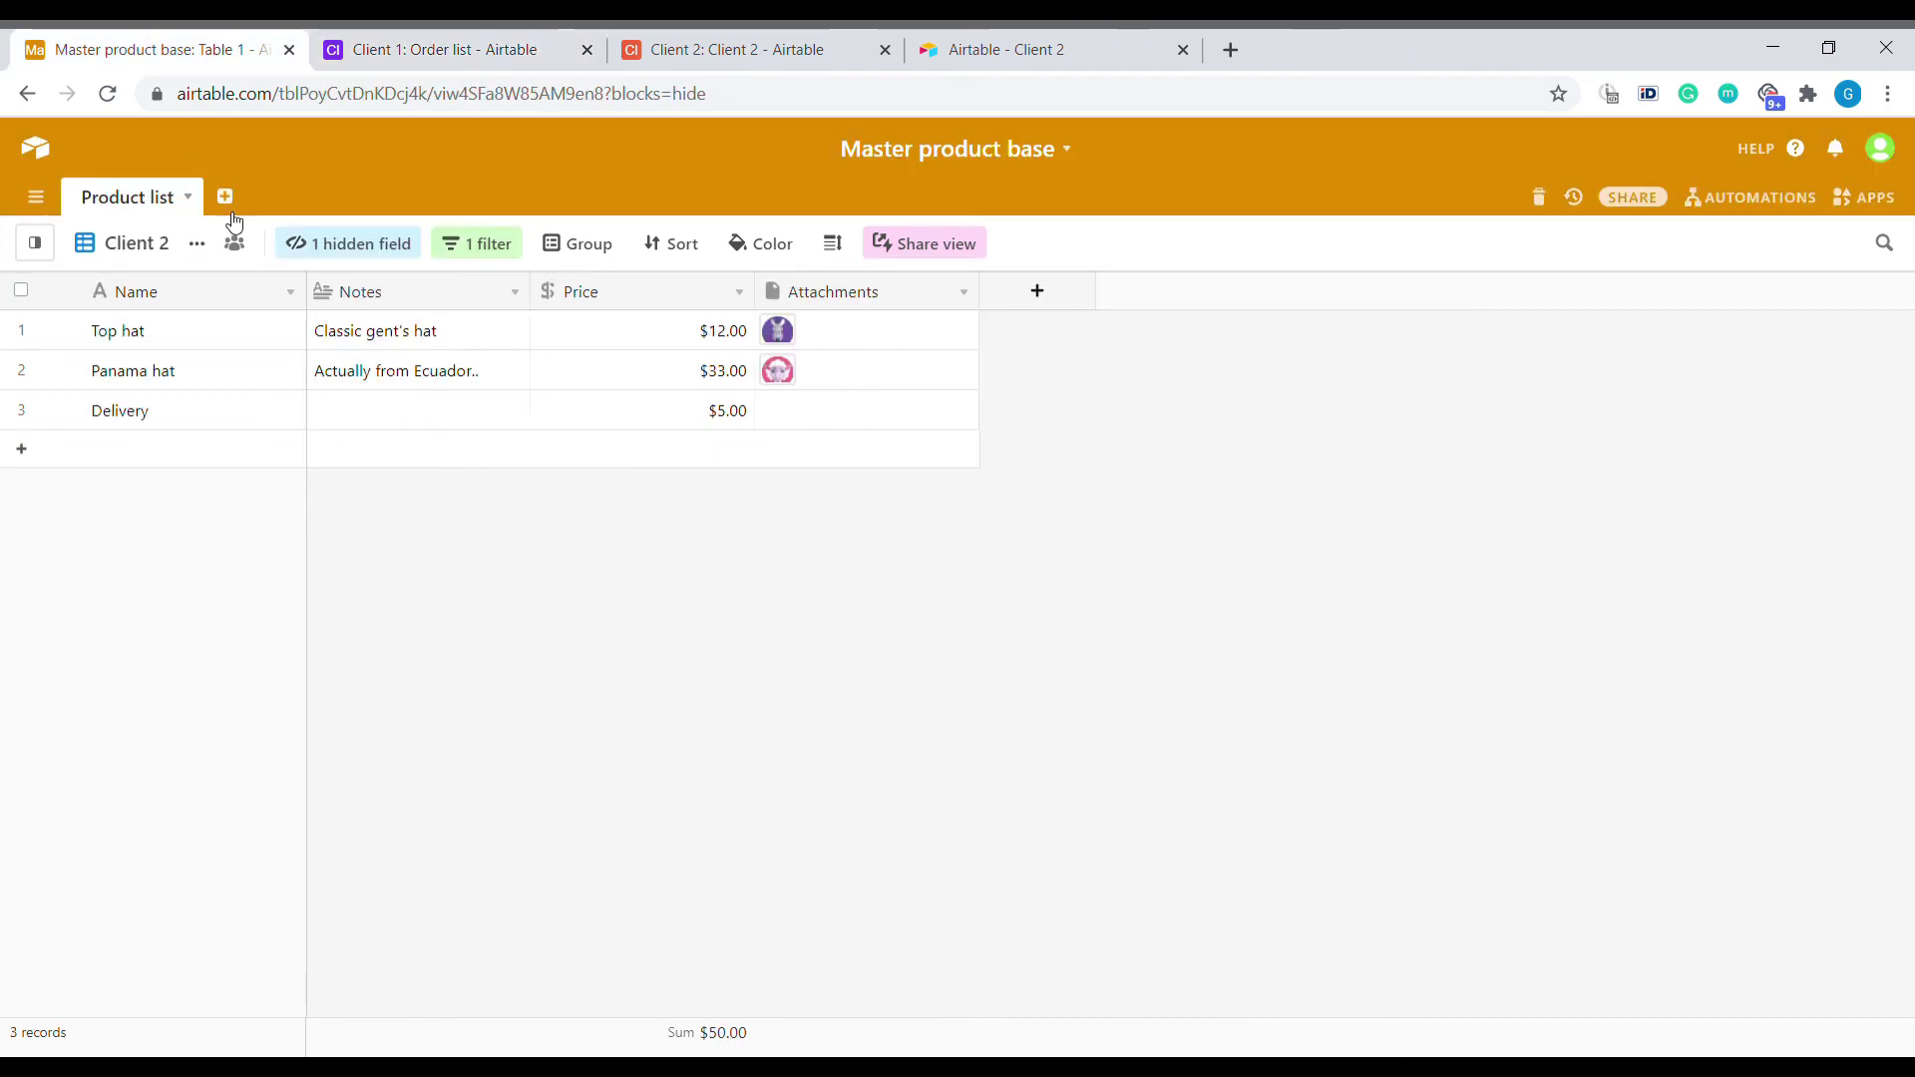
left_click(236, 203)
left_click(310, 273)
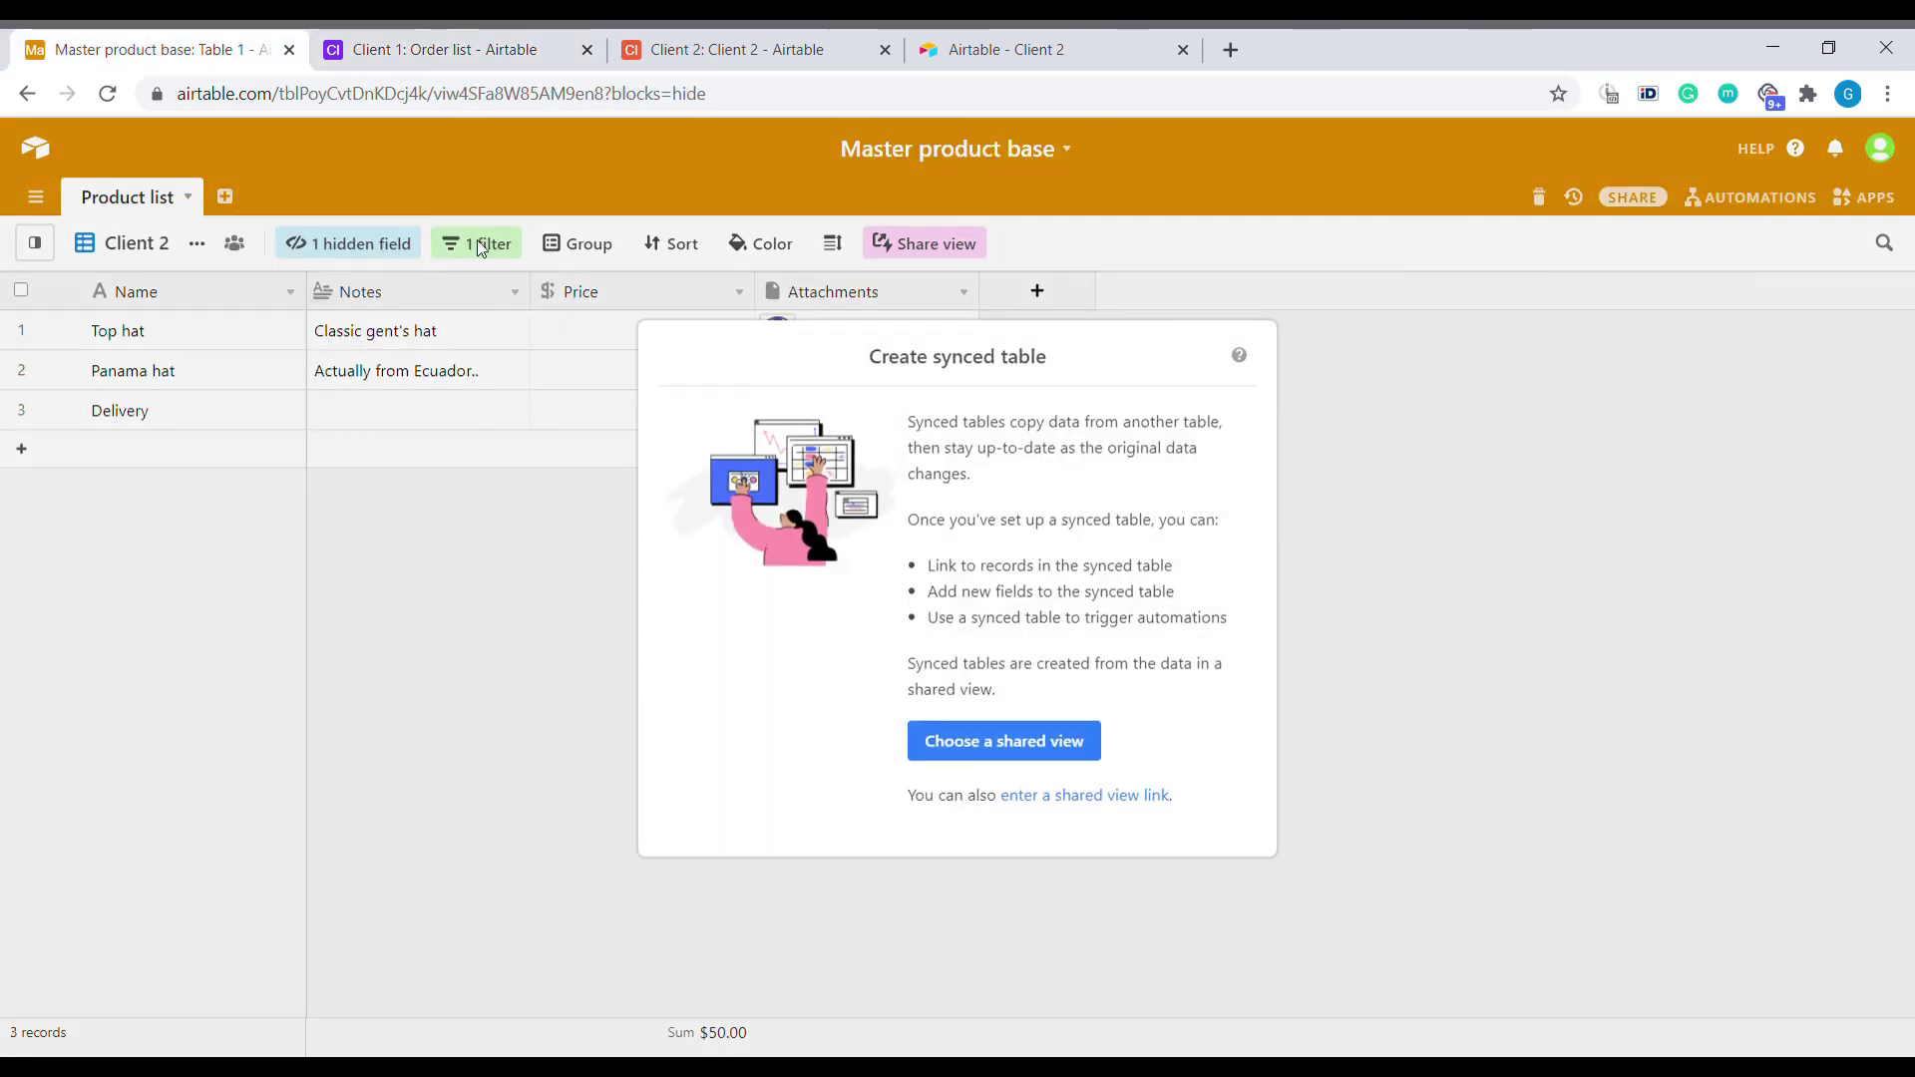
left_click(1110, 798)
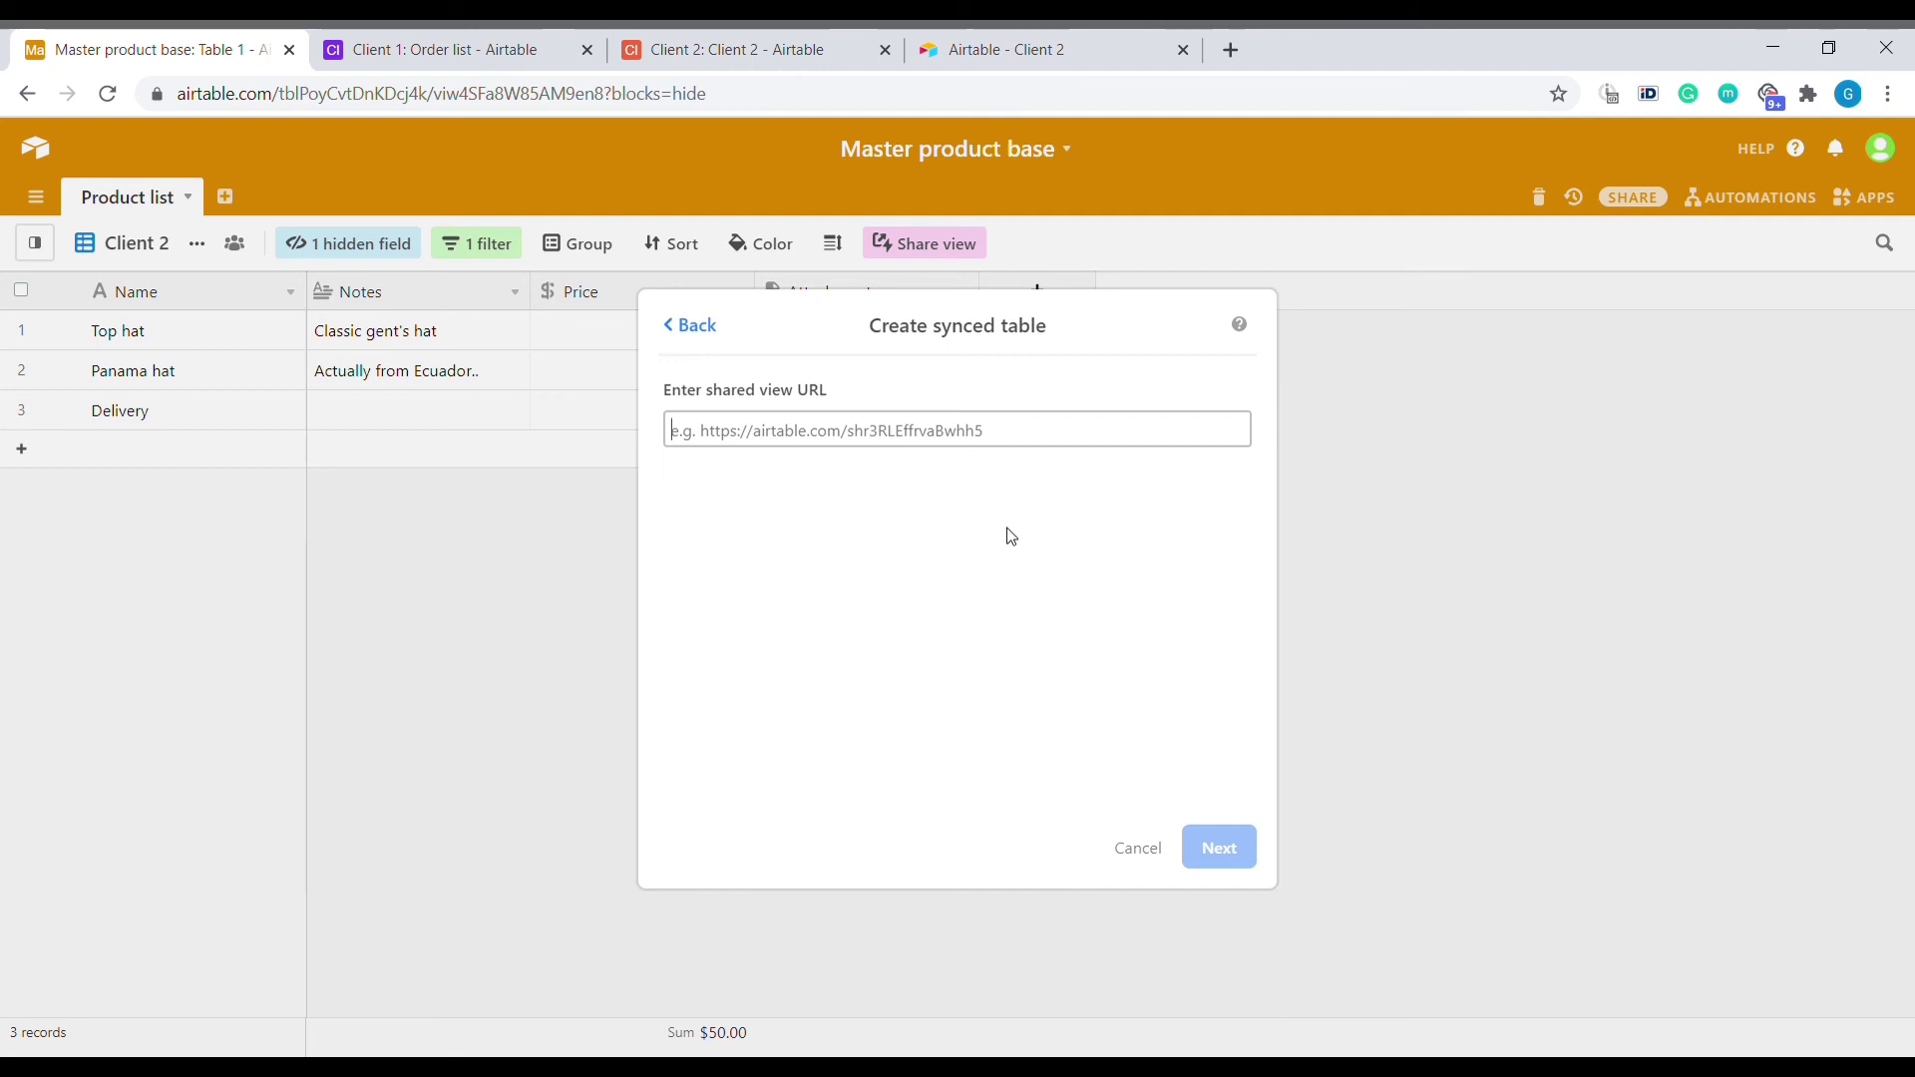
left_click(858, 436)
left_click(1222, 850)
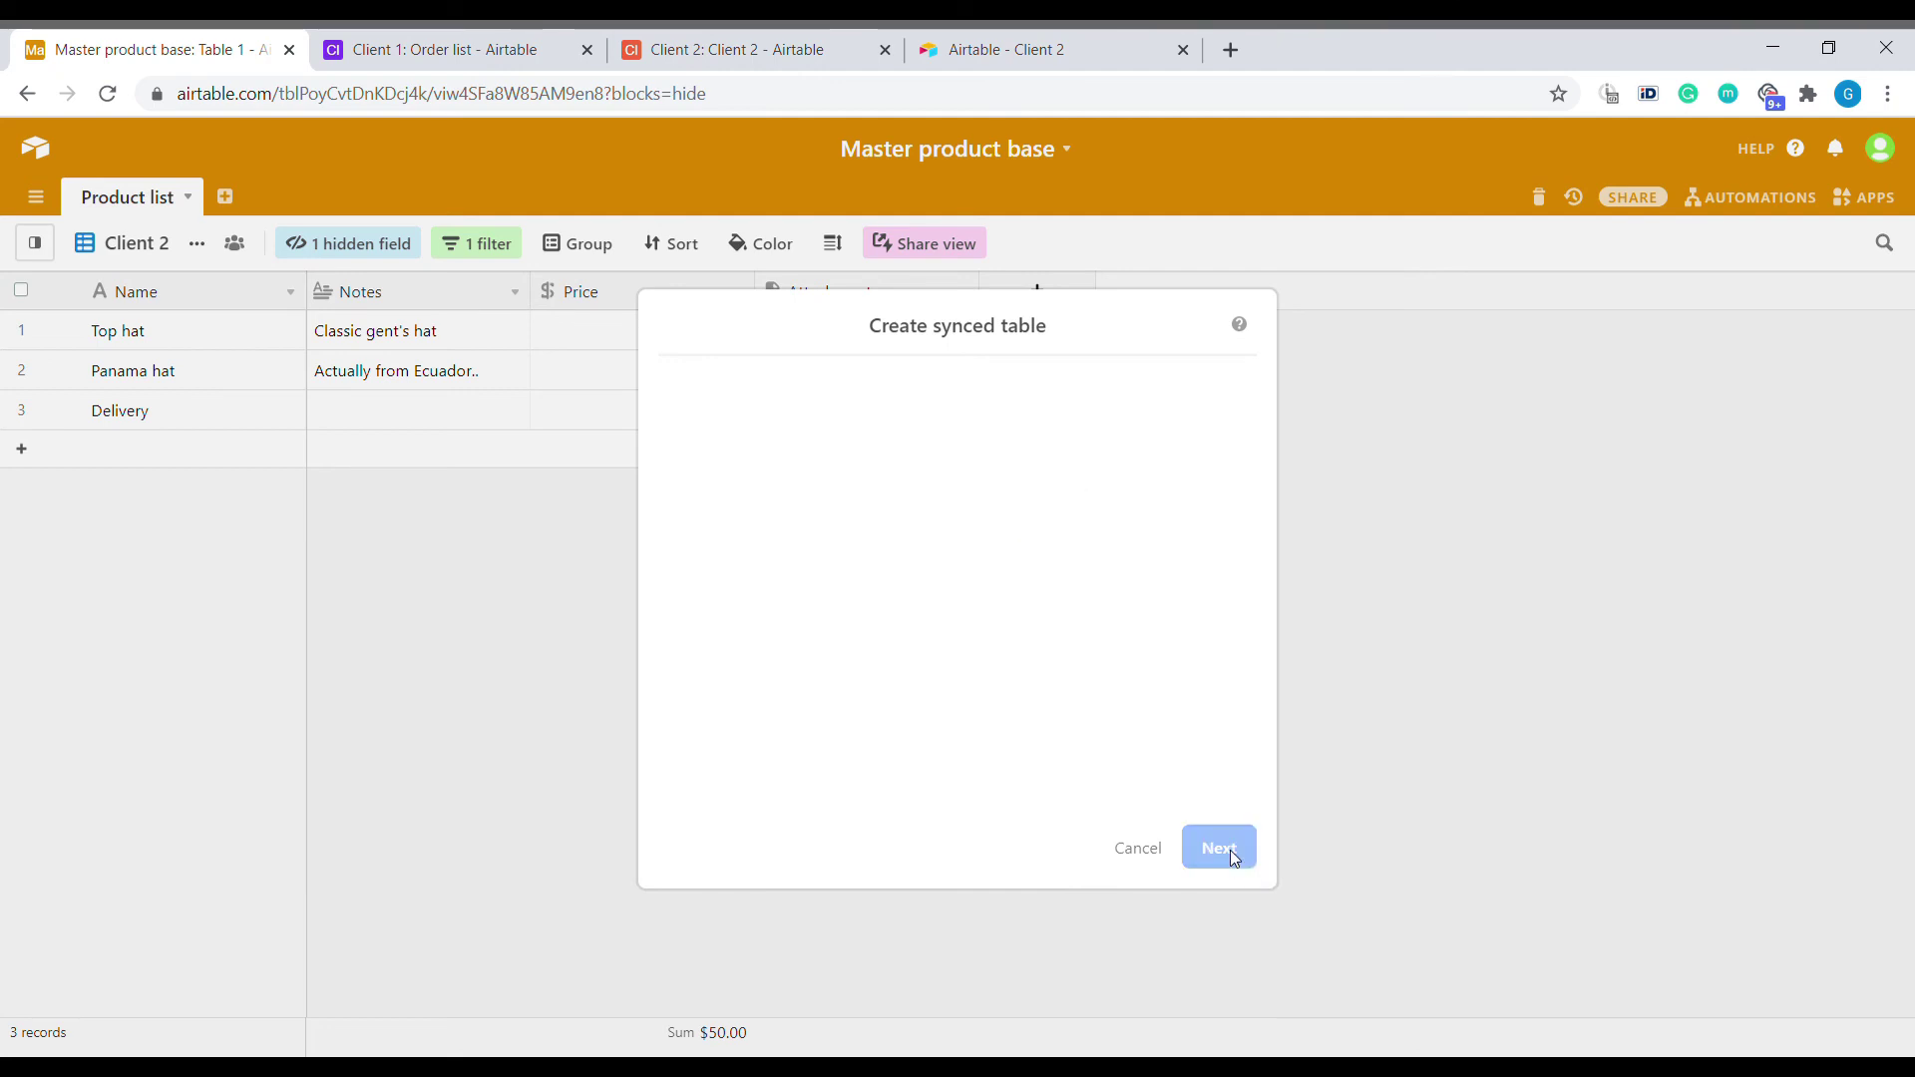
left_click(1227, 851)
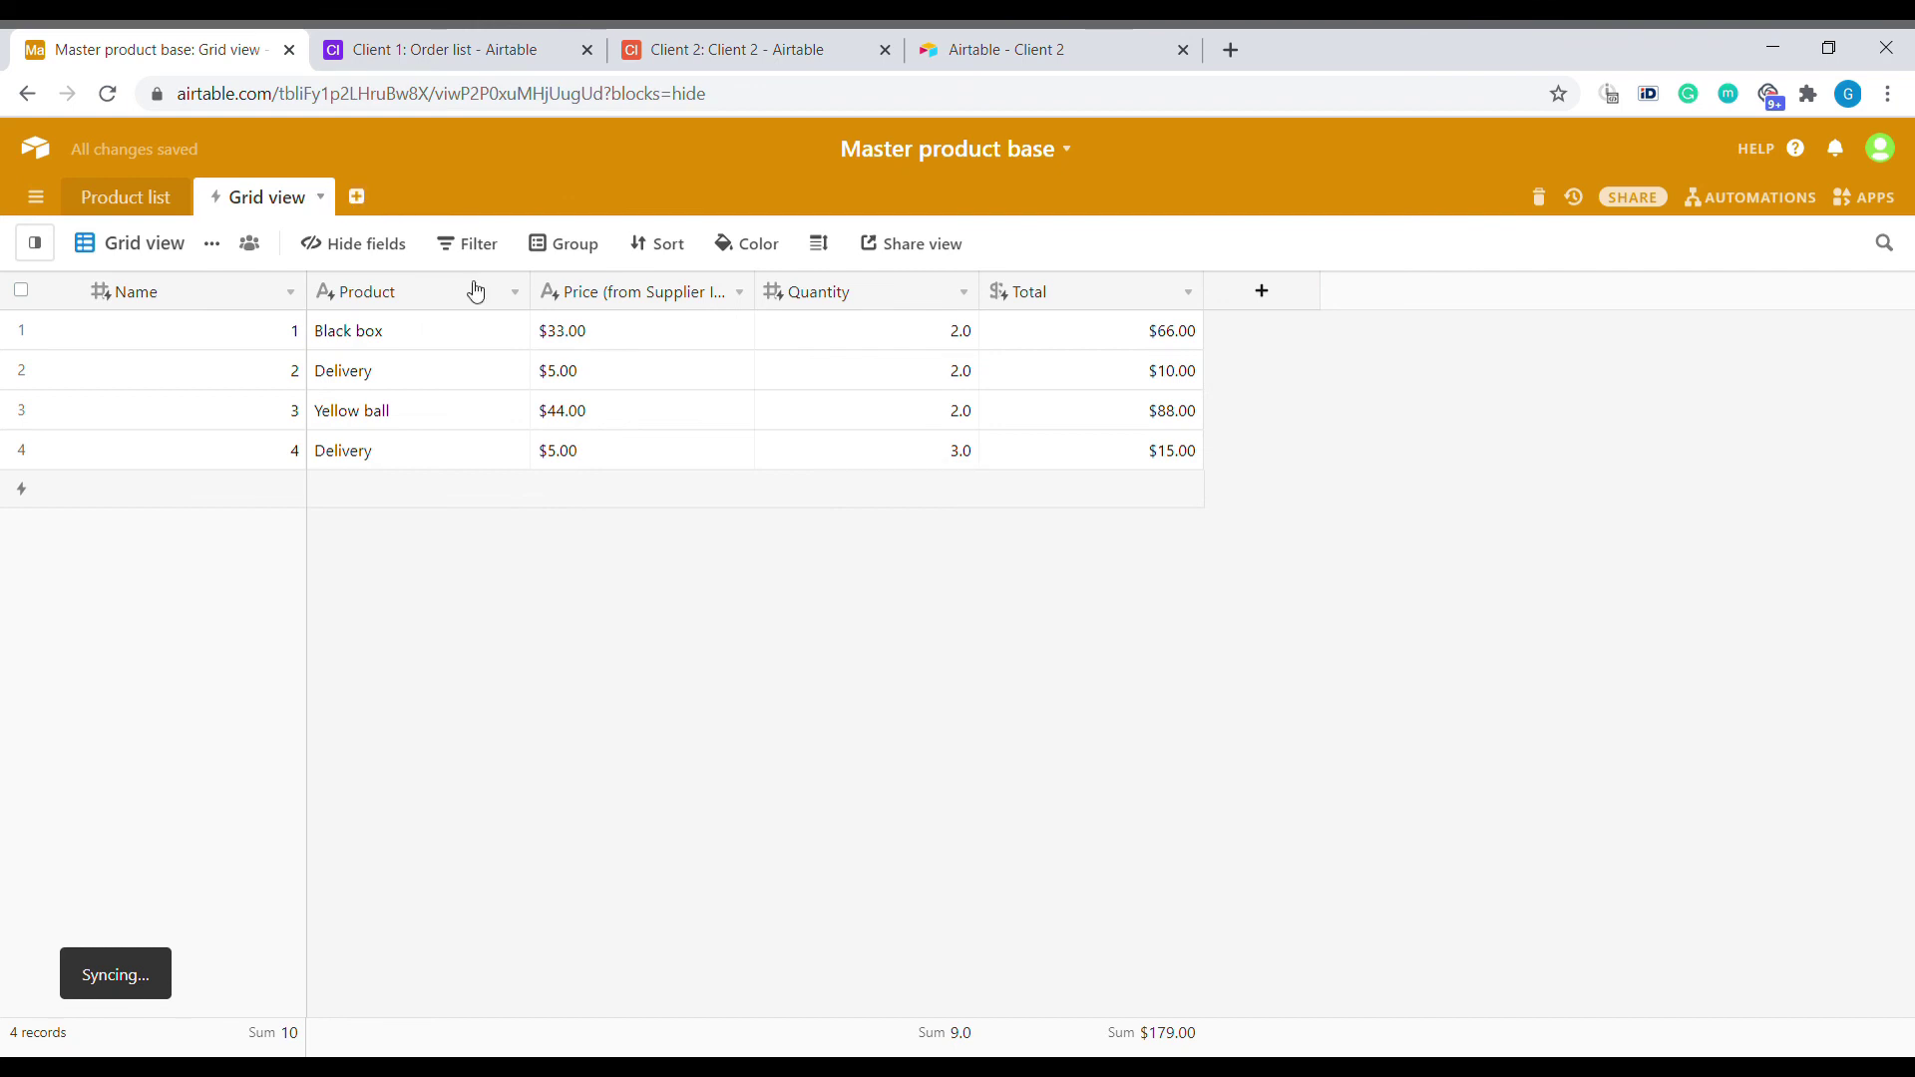
left_click_drag(642, 340, 1090, 462)
In Client 1's Order list, add a fifth order linked to Black box with Quantity 3.
left_click(453, 43)
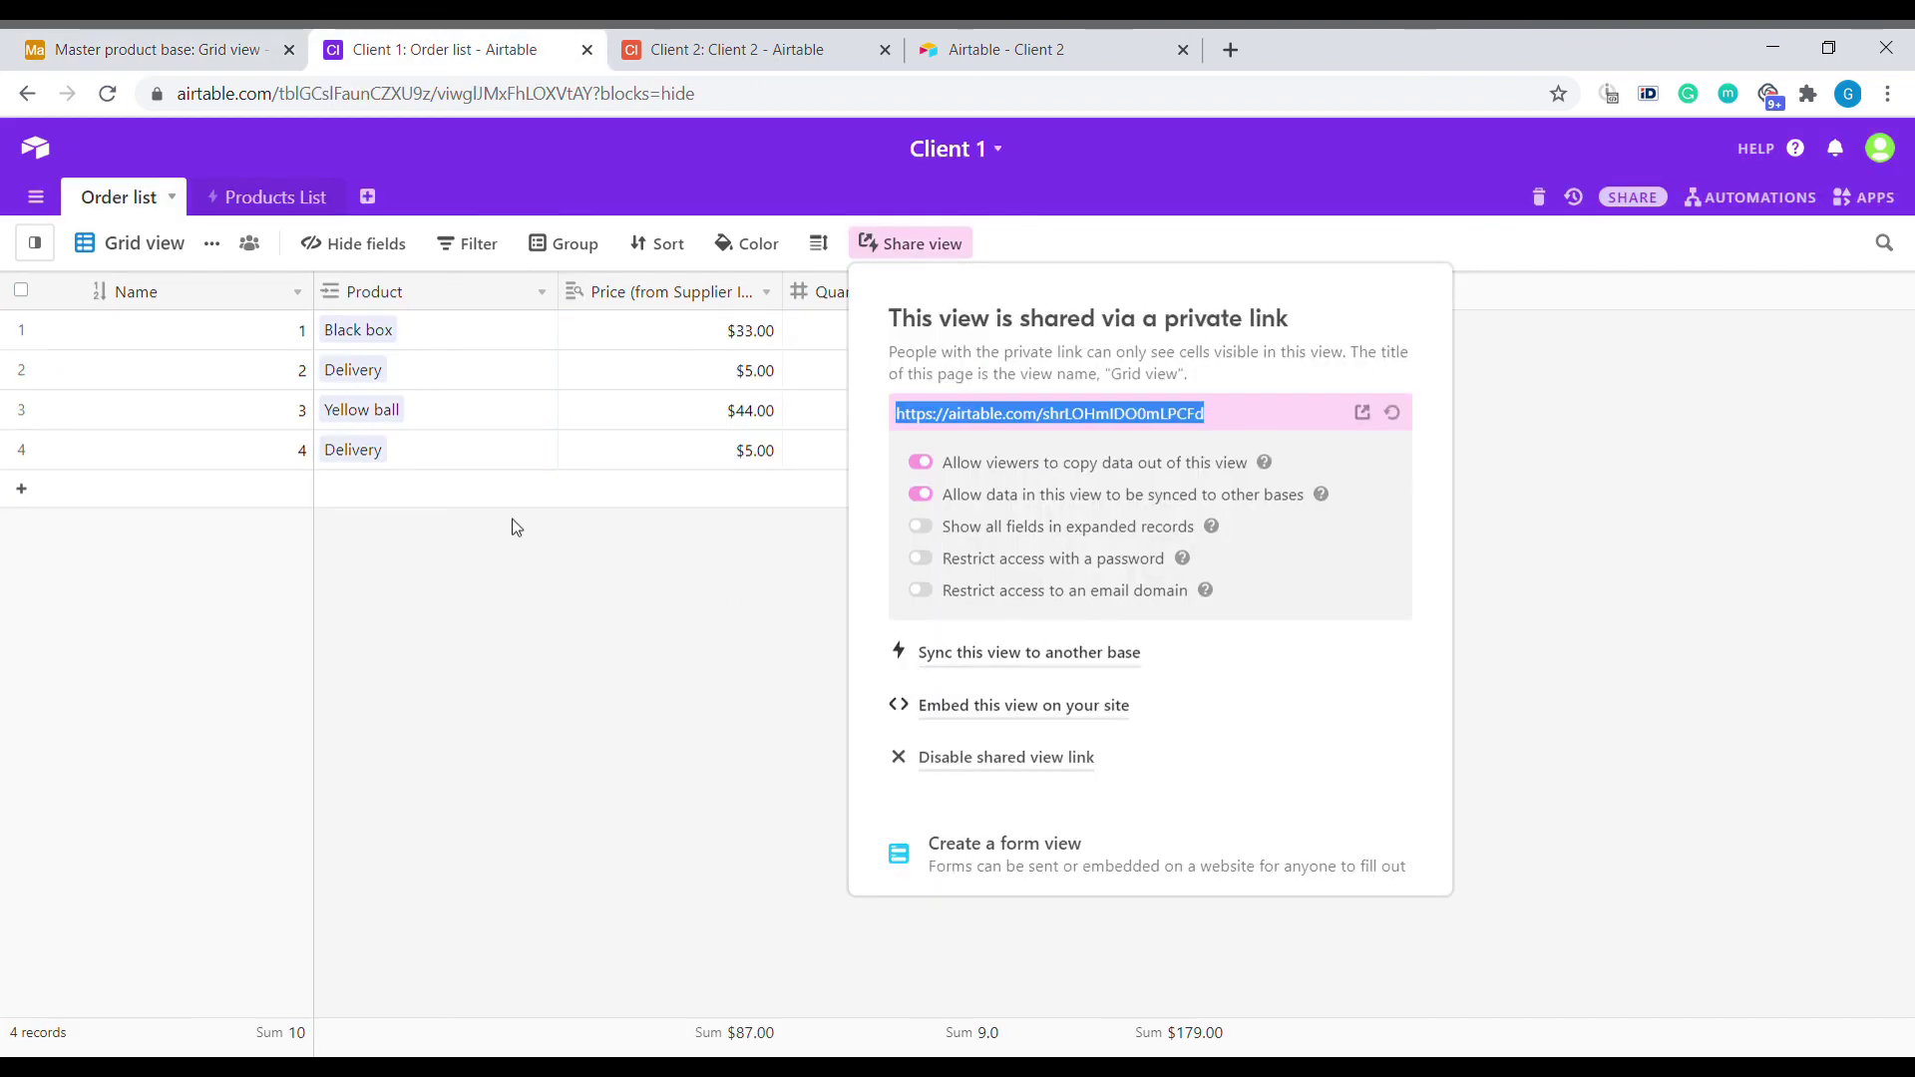
left_click(399, 499)
left_click(458, 499)
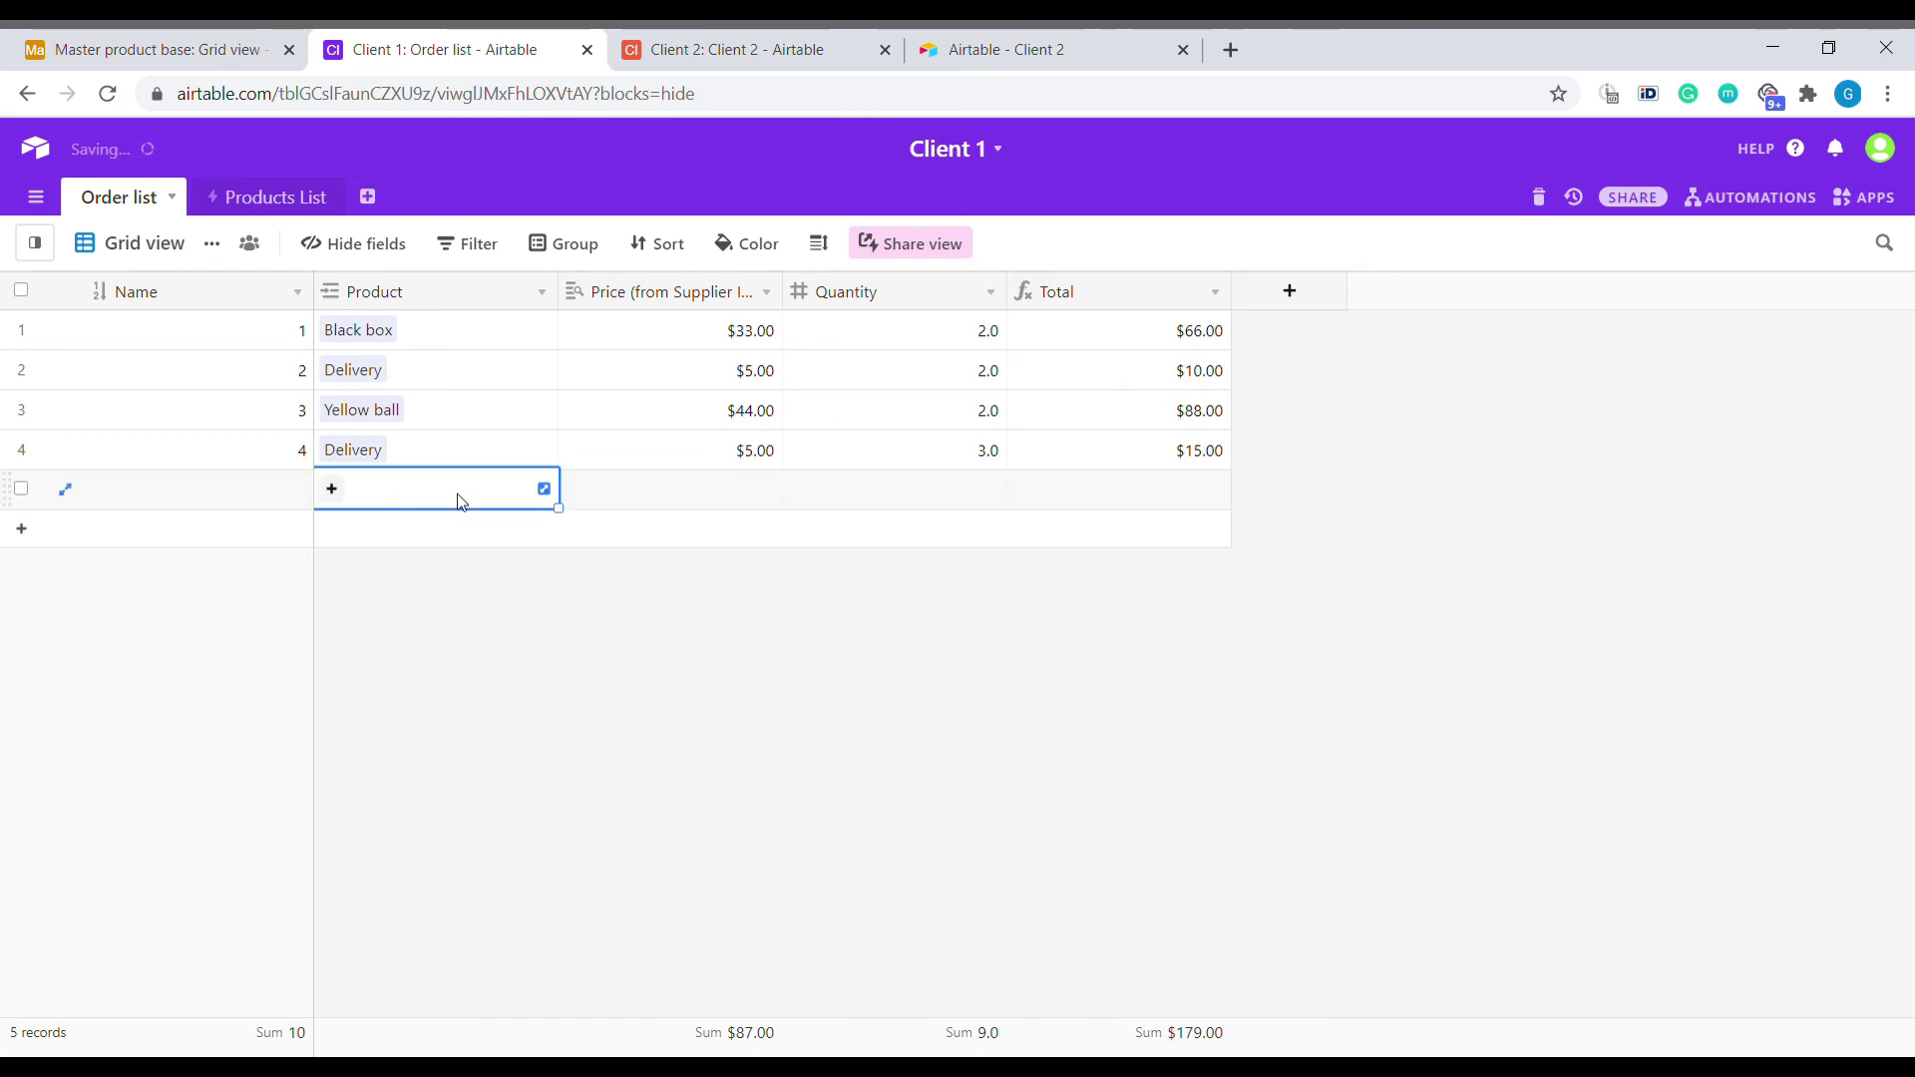
left_click(333, 488)
left_click(180, 264)
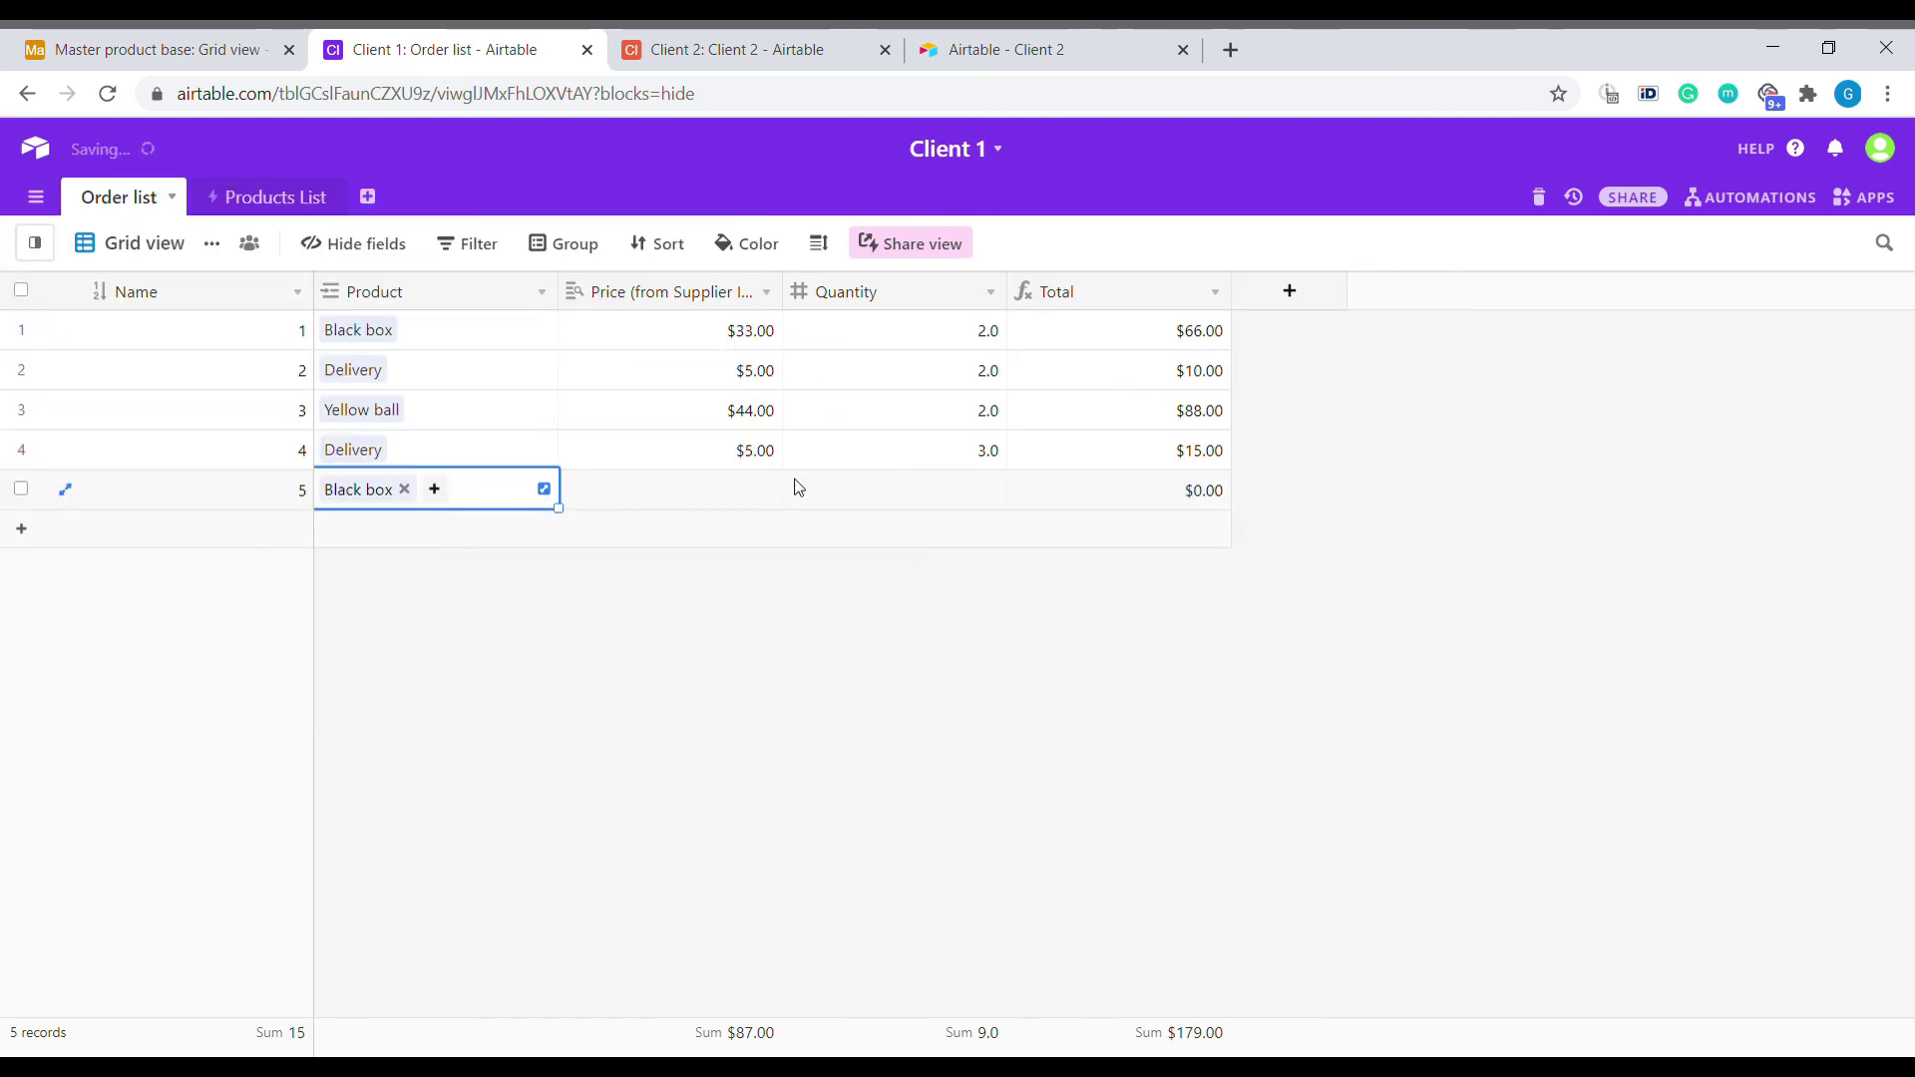
left_click(877, 487)
type("3")
key("Return")
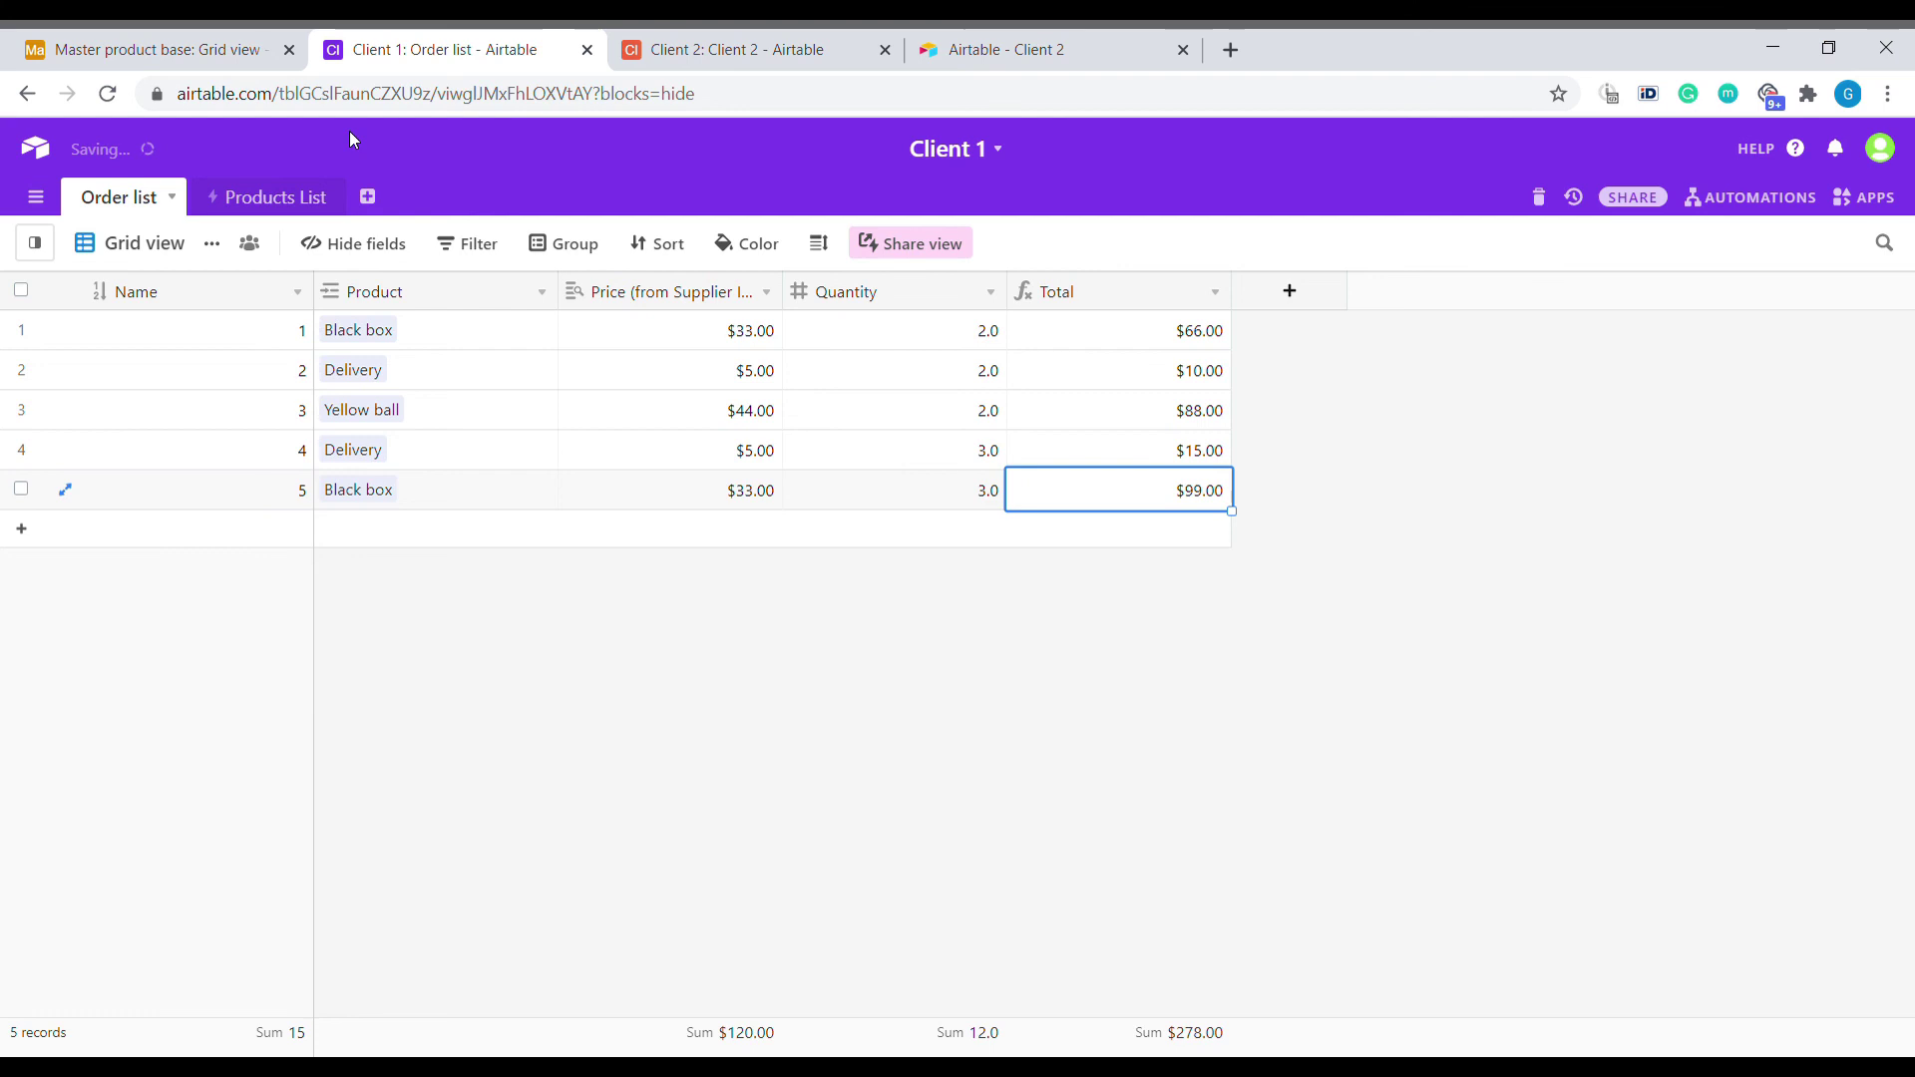
Sync the master base's Client 1 orders table and check the five Totals sum to $278.00.
left_click(177, 30)
left_click(868, 370)
left_click(576, 370)
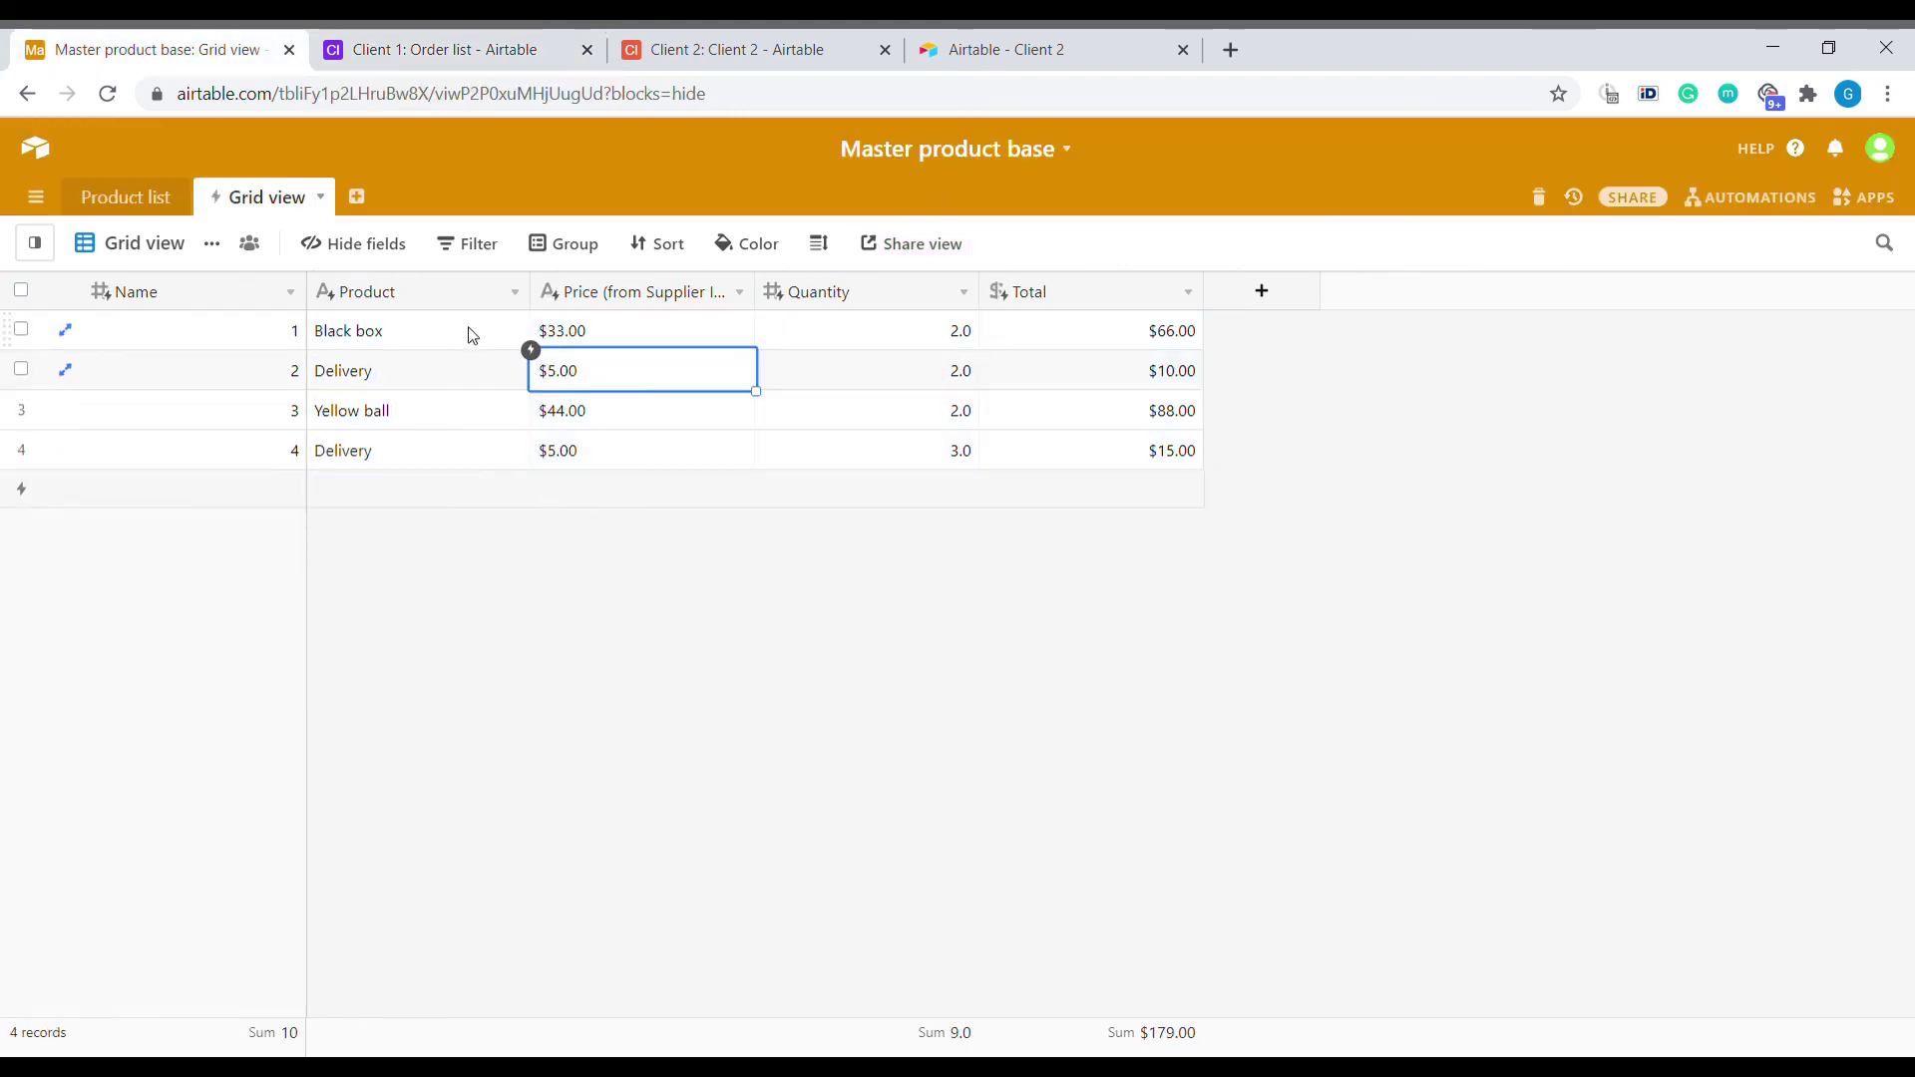
left_click(320, 196)
left_click(175, 406)
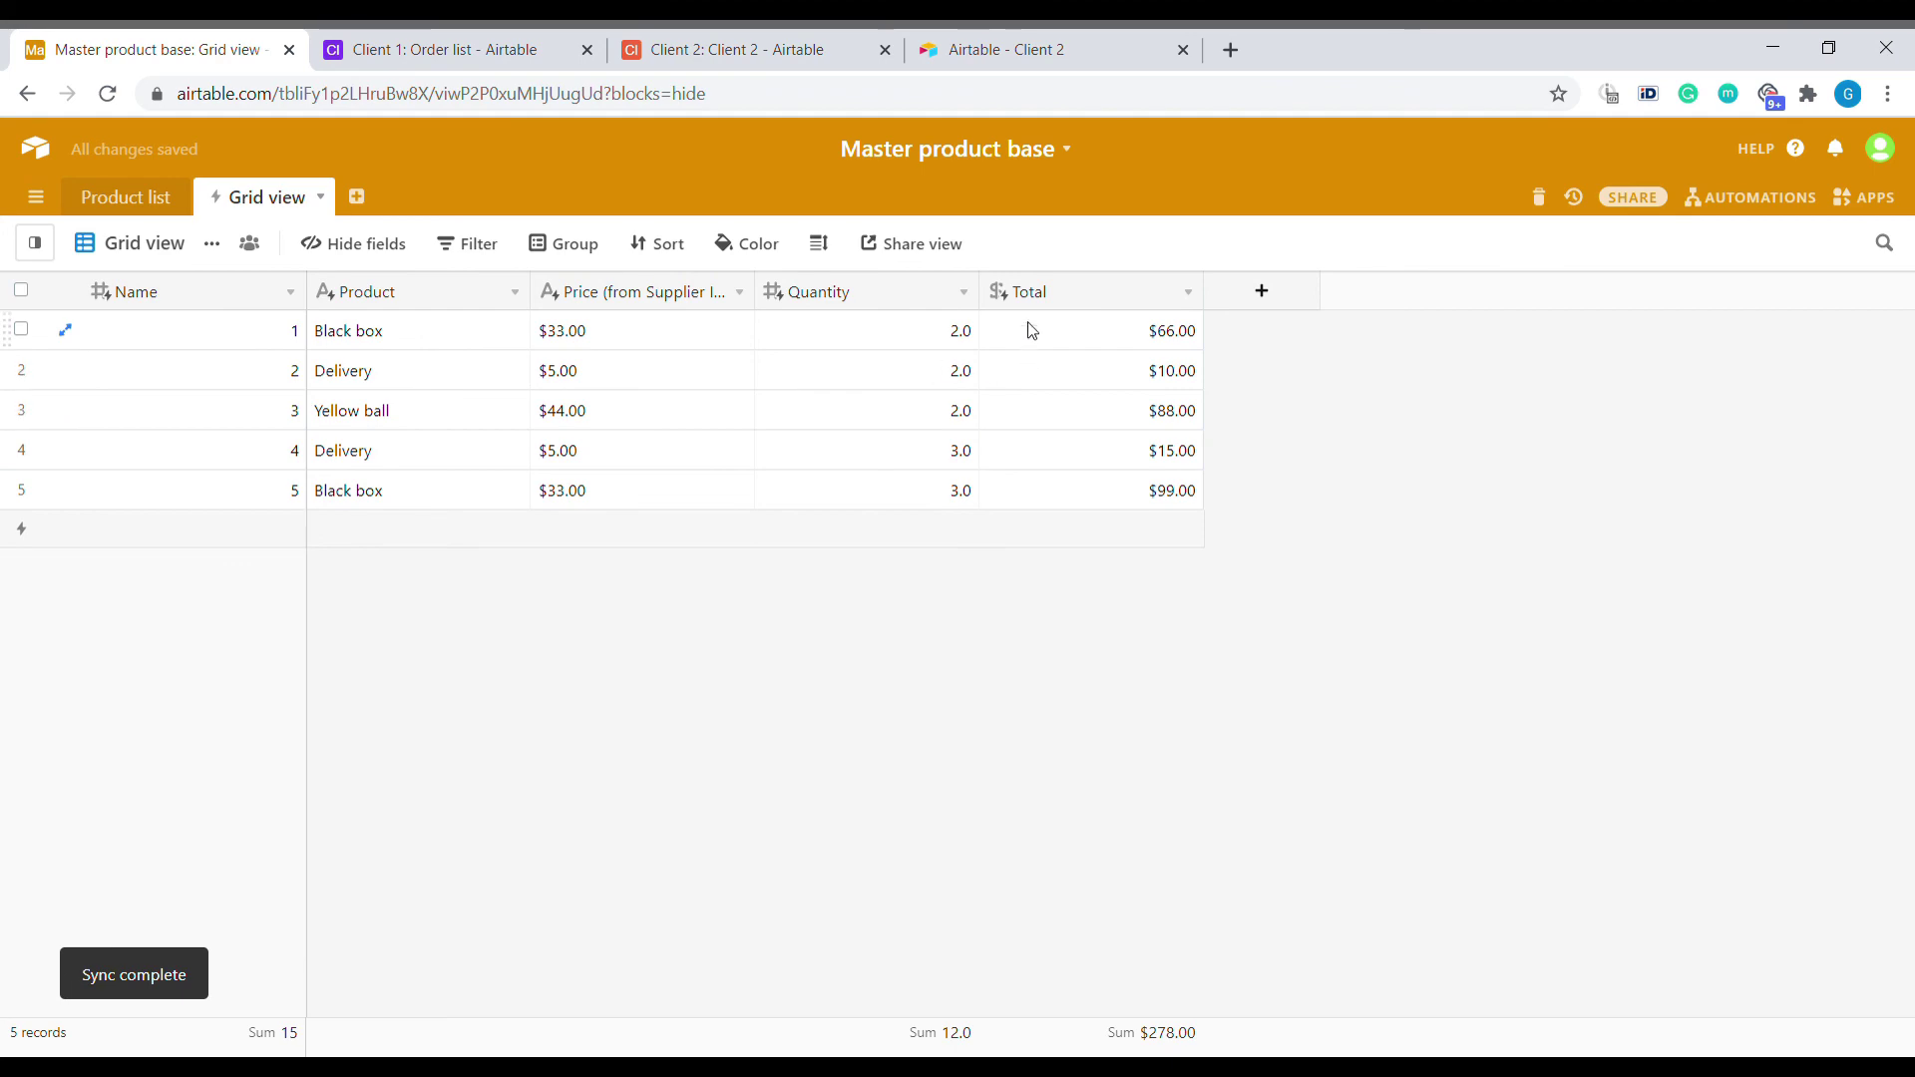
left_click_drag(1028, 332, 1051, 505)
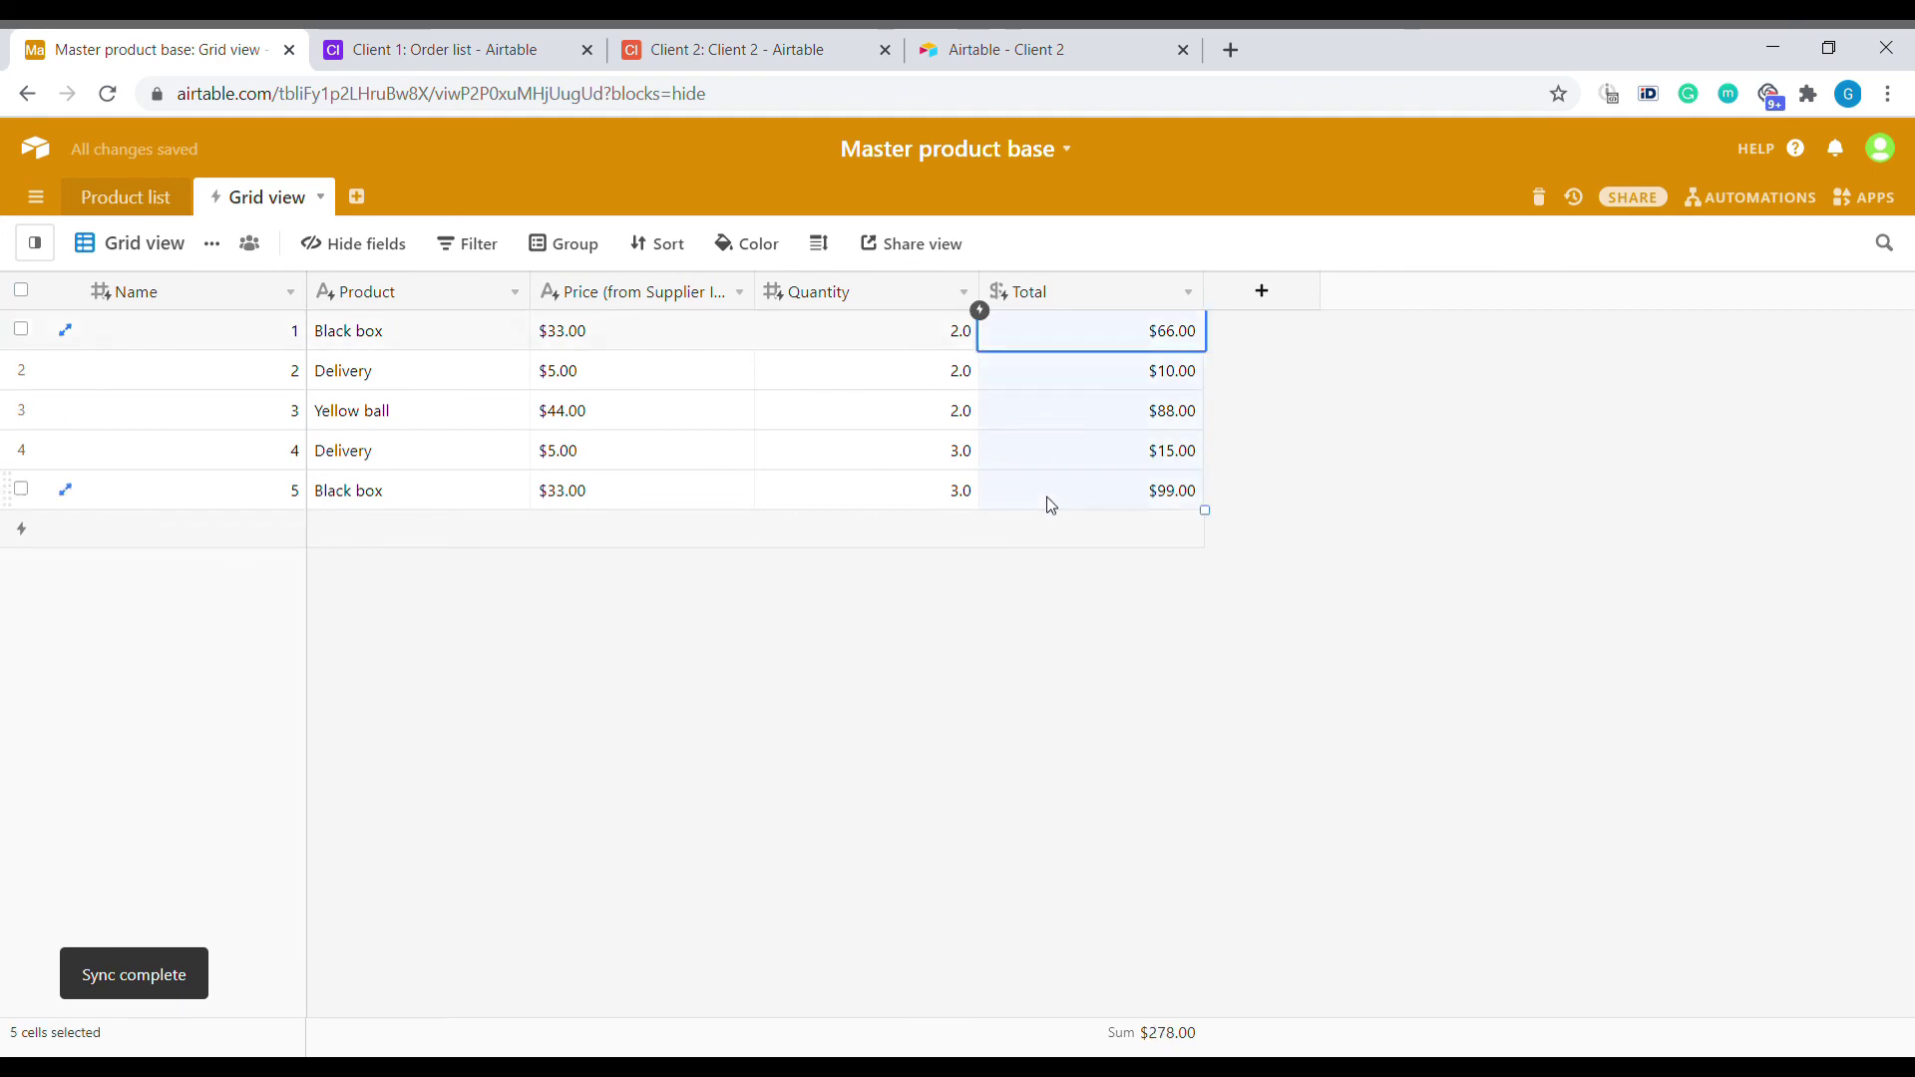
Load the copied Order list share link in a new browser tab.
left_click(1231, 49)
key("Return")
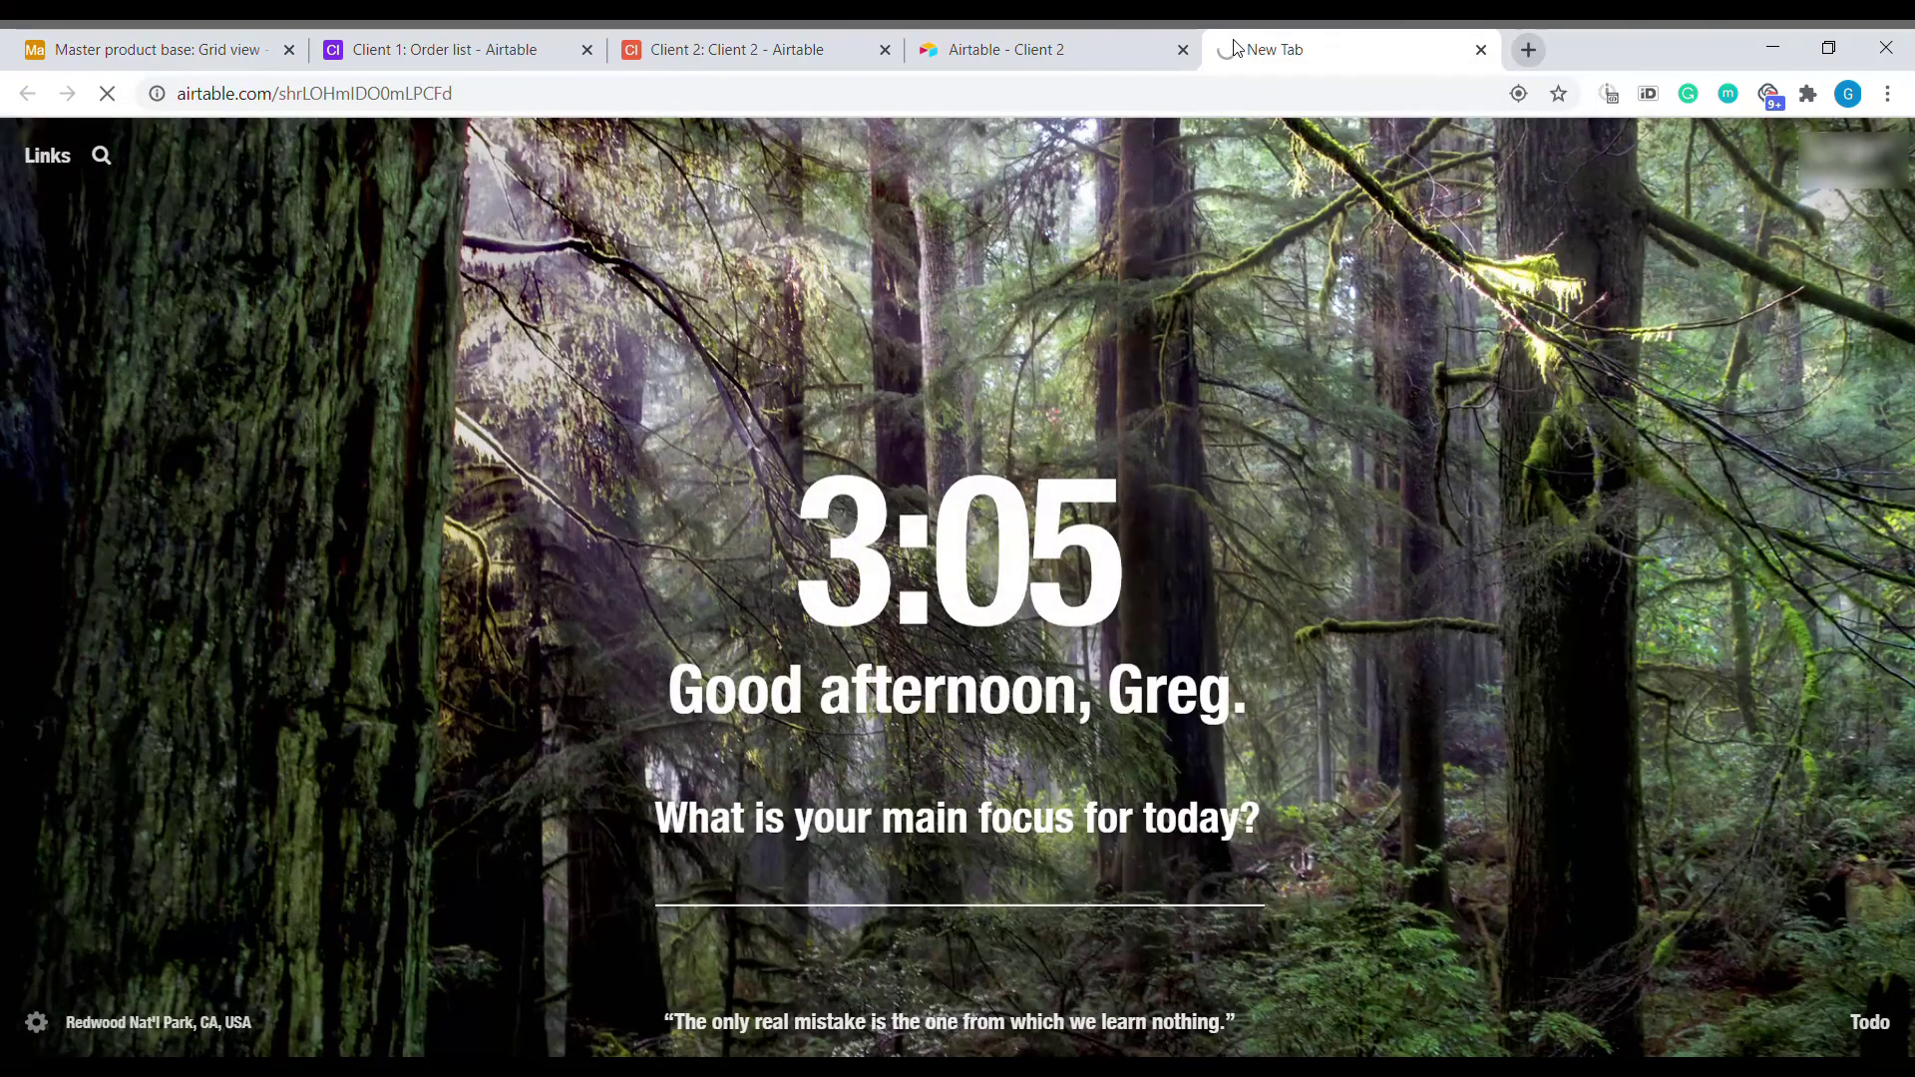